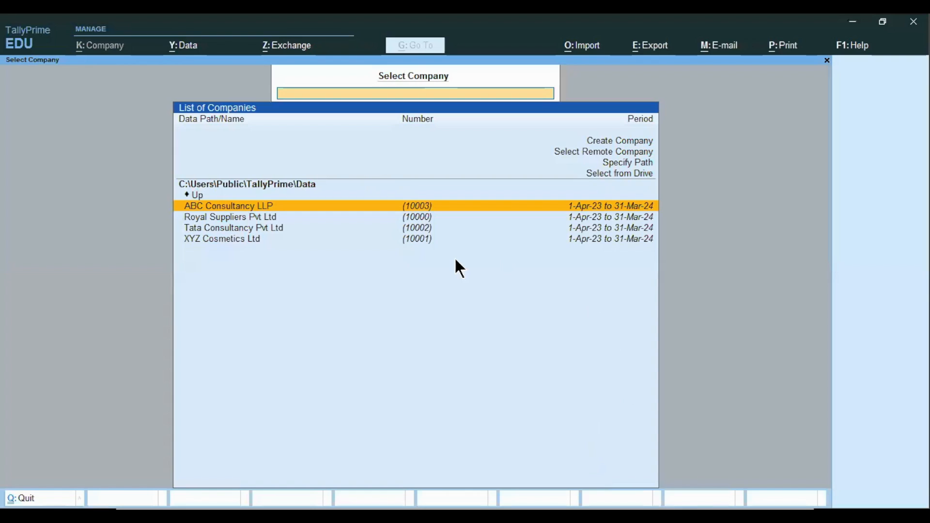
Load the company Royal Suppliers Pvt Ltd and open its list of masters for alteration.
key(Down)
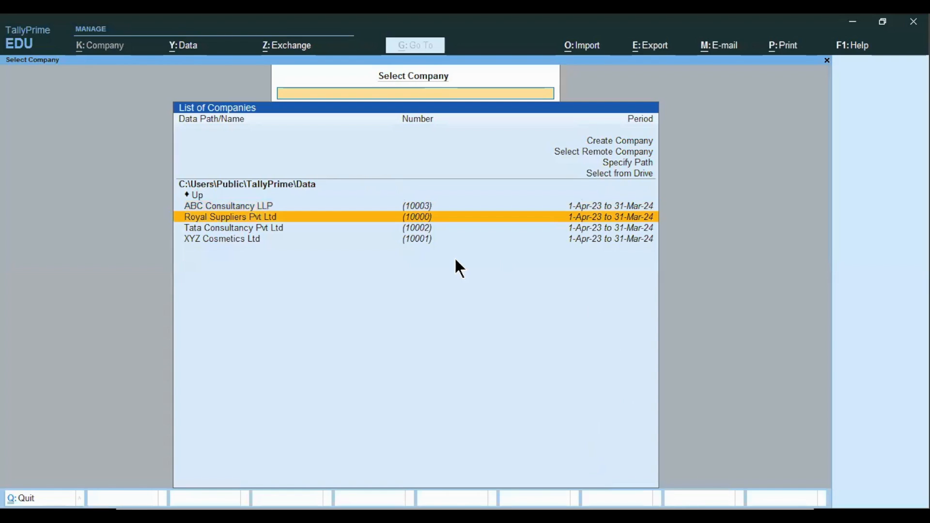
key(Return)
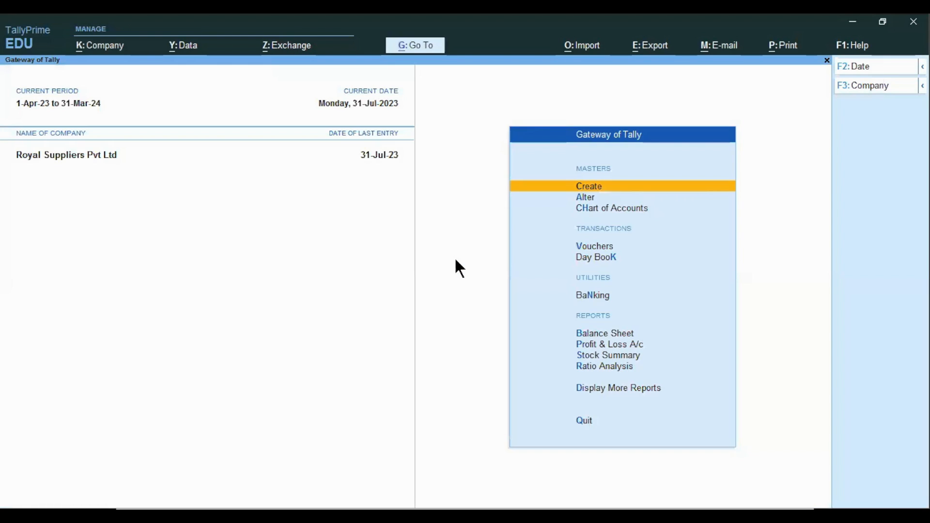
key(Down)
key(Down)
key(Up)
key(Return)
Open the Dettol Sanitizer stock item for alteration.
key(Down)
key(Down)
key(Down)
key(Down)
key(Down)
key(Down)
key(Down)
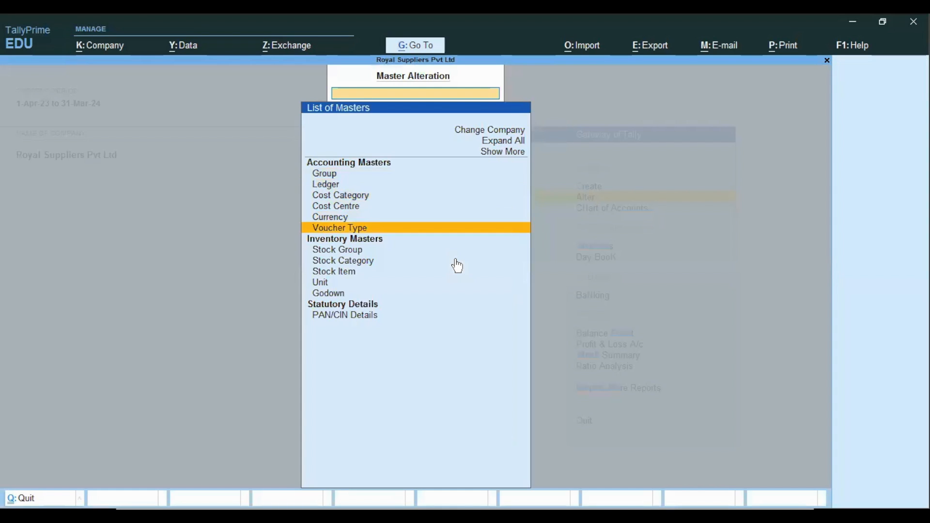
key(Down)
key(Return)
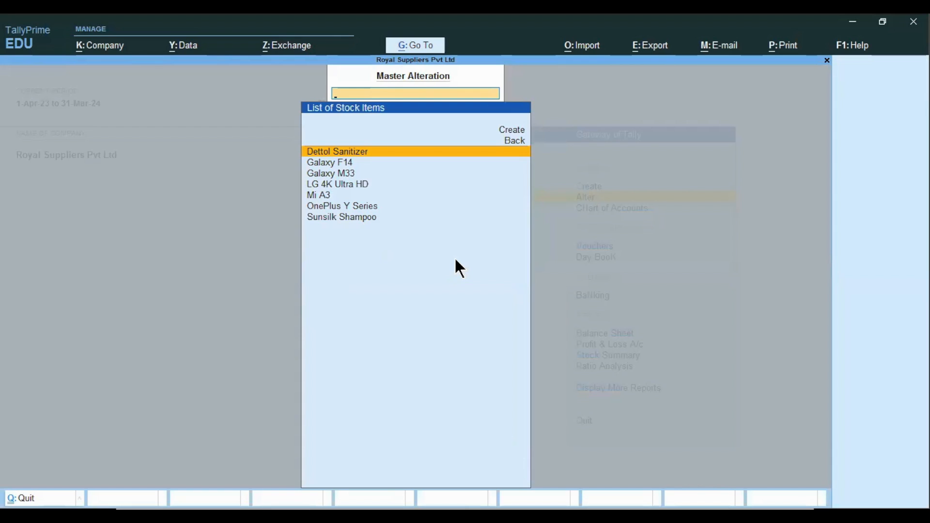
key(Return)
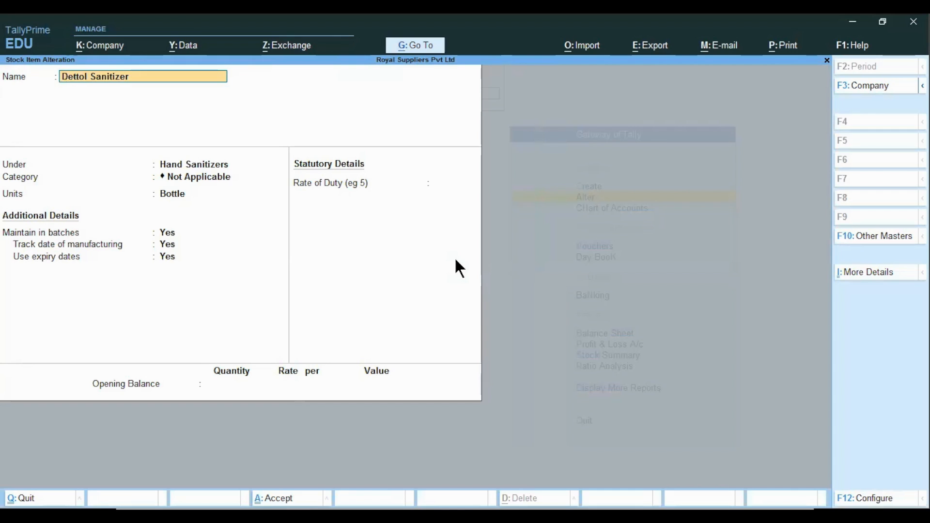
Configure the stock item form with Use Costing and Market Valuation Methods for Stock Items set to Yes.
click(858, 498)
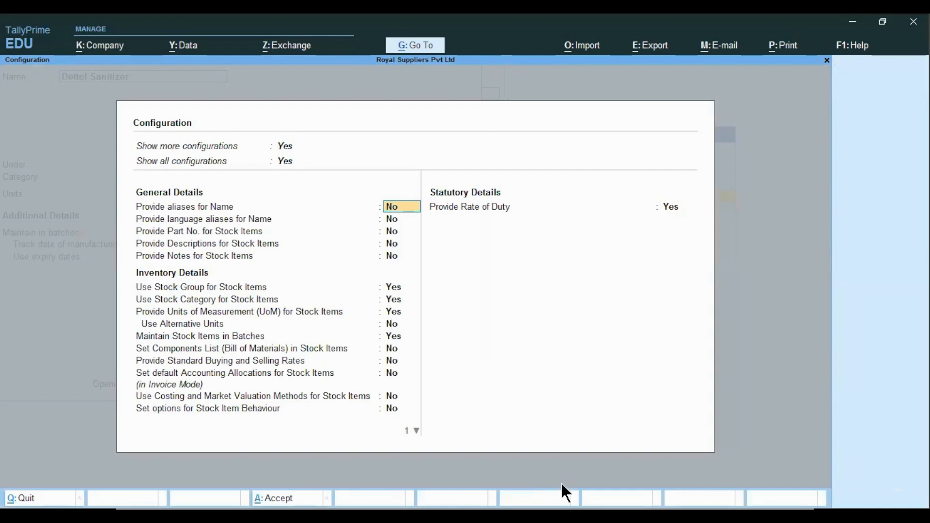
click(393, 398)
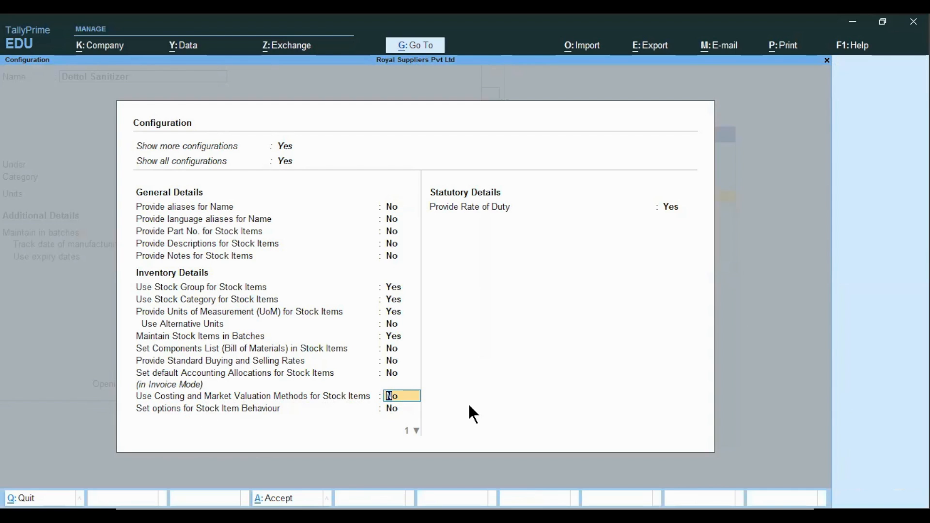
text(y)
key(Return)
key(Return)
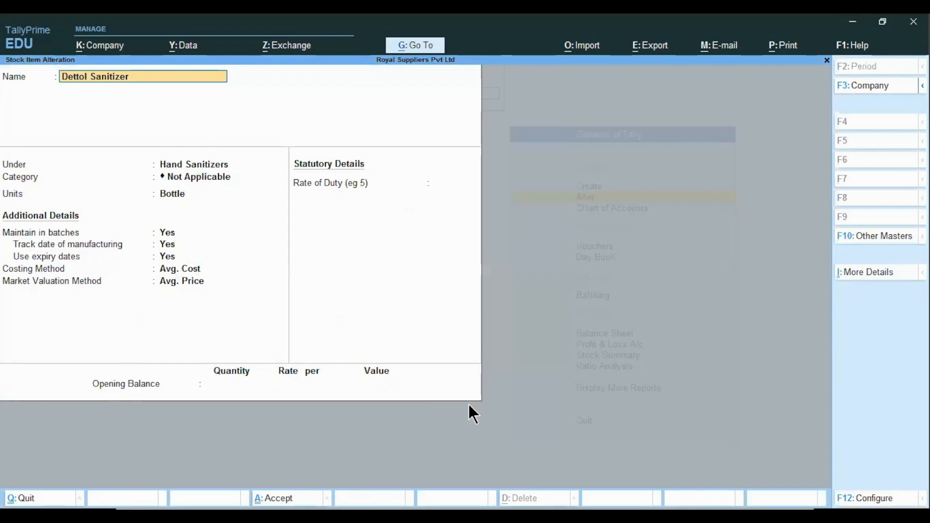
Look through the available costing methods for Dettol Sanitizer and set its costing method to Avg. Cost.
key(Return)
key(Return)
key(Return)
key(Return)
key(Return)
key(Return)
key(Return)
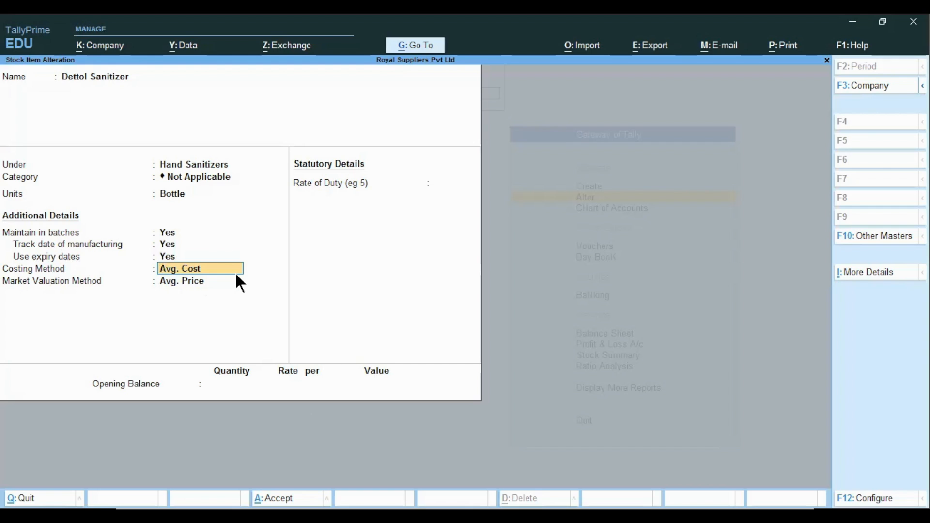
key(BackSpace)
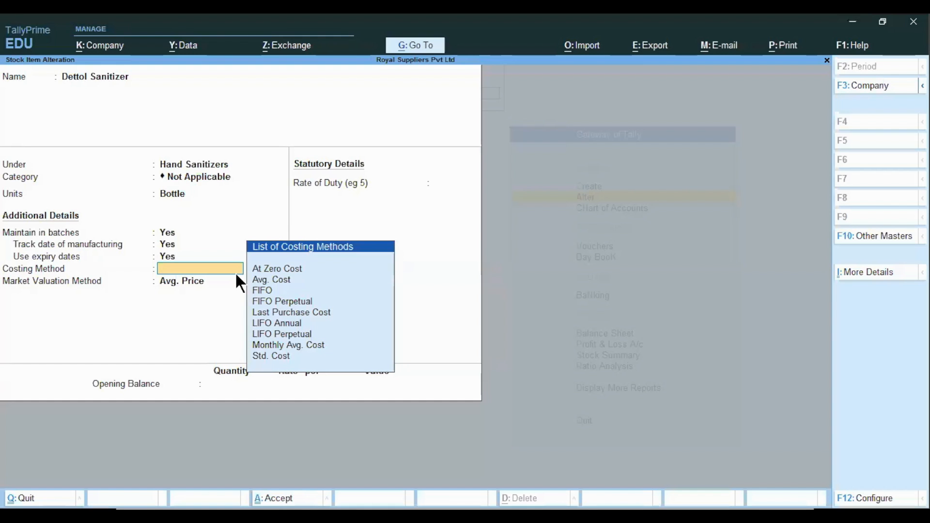
key(Down)
key(Down)
key(Down)
key(Down)
key(Down)
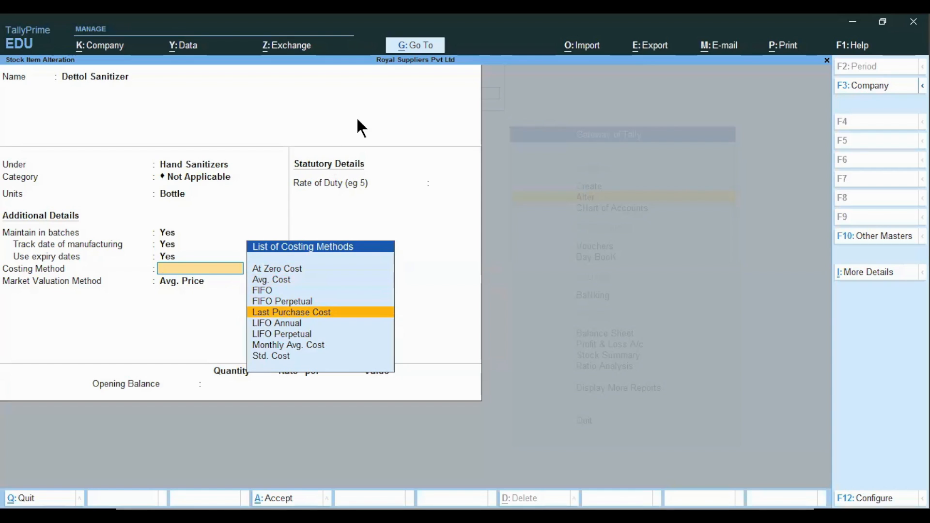
key(Down)
key(Up)
key(Up)
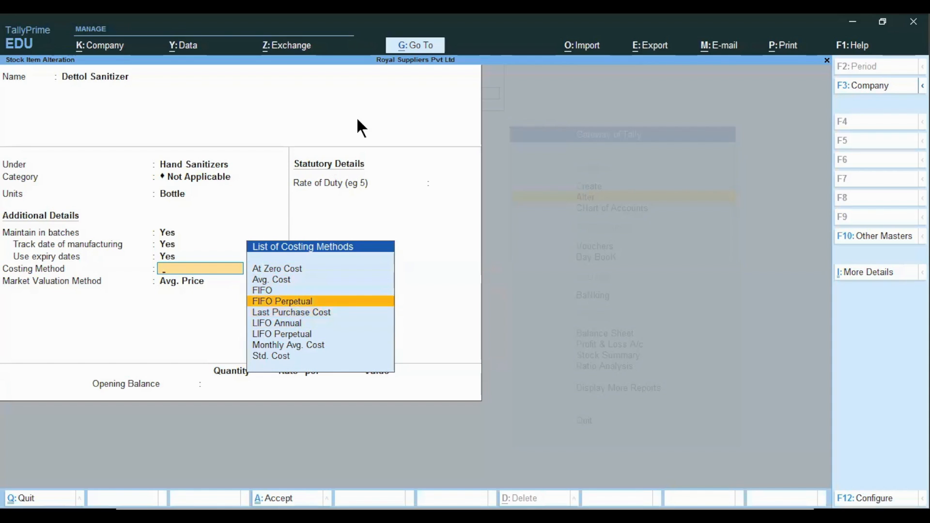
key(Down)
key(Down)
key(Up)
key(Up)
key(Up)
key(Up)
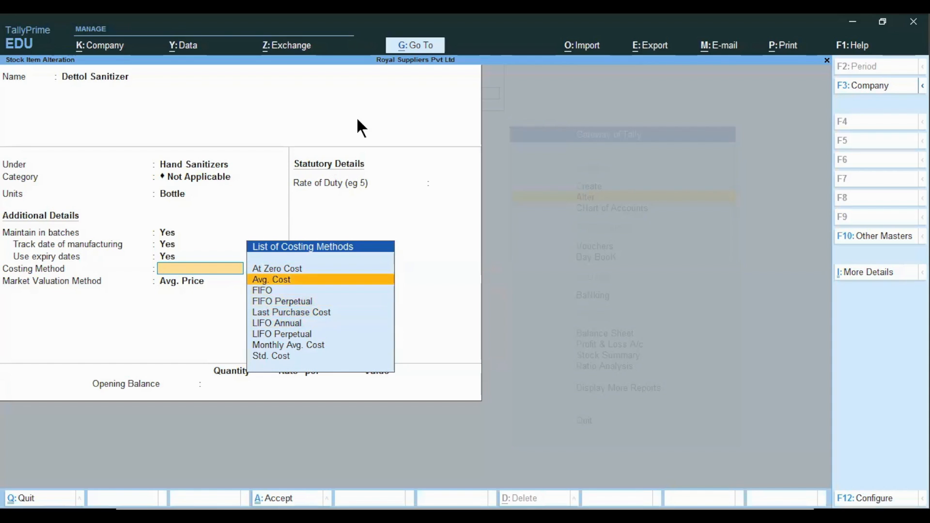
key(Return)
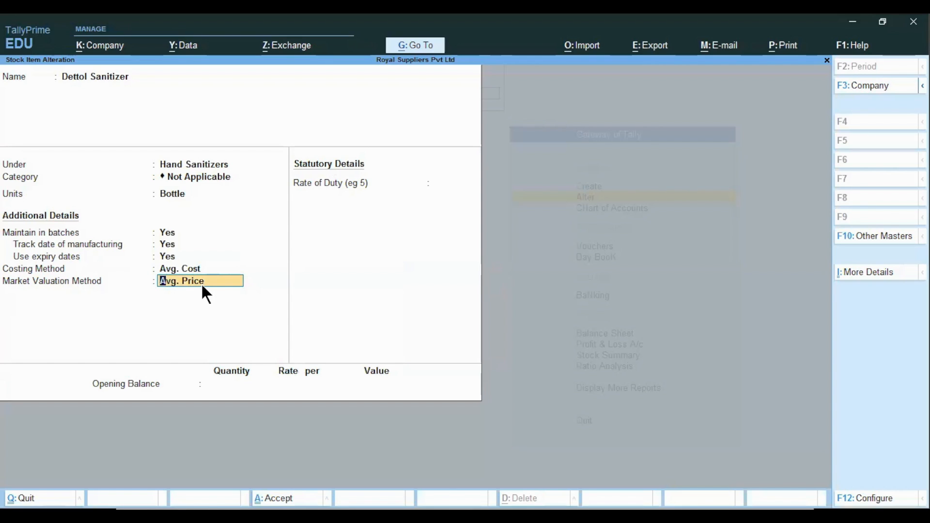
Look through the market valuation methods for Dettol Sanitizer and set its method to Avg. Price.
key(BackSpace)
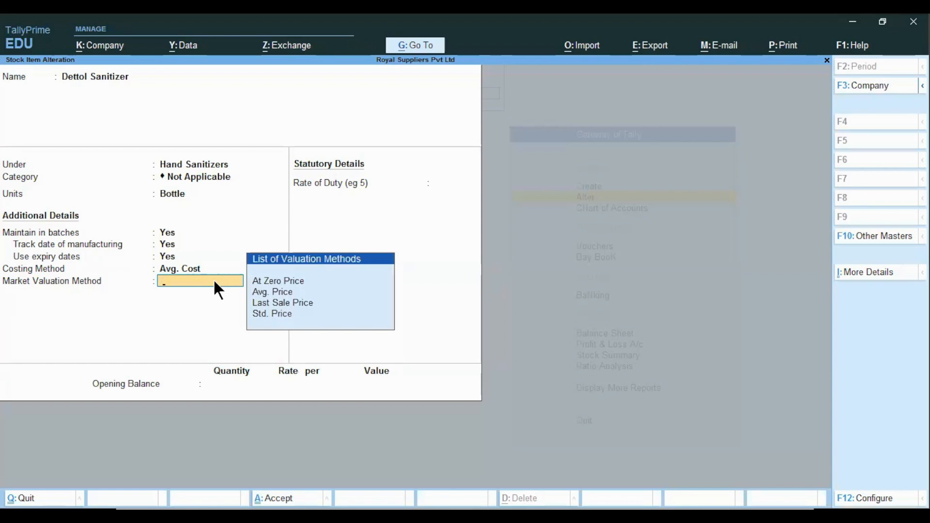
key(Down)
key(Down)
key(Down)
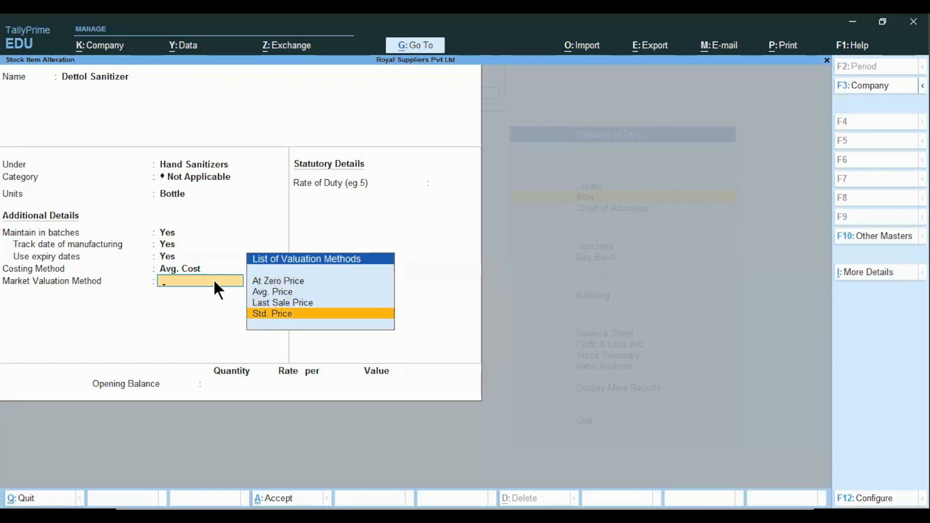
key(Up)
key(Up)
key(Up)
key(Down)
key(Down)
key(Down)
key(Up)
key(Up)
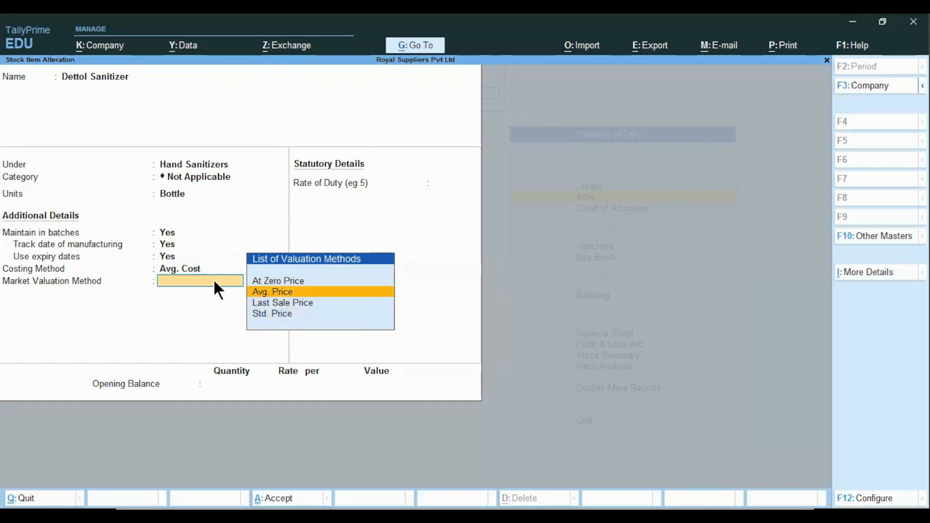
key(Return)
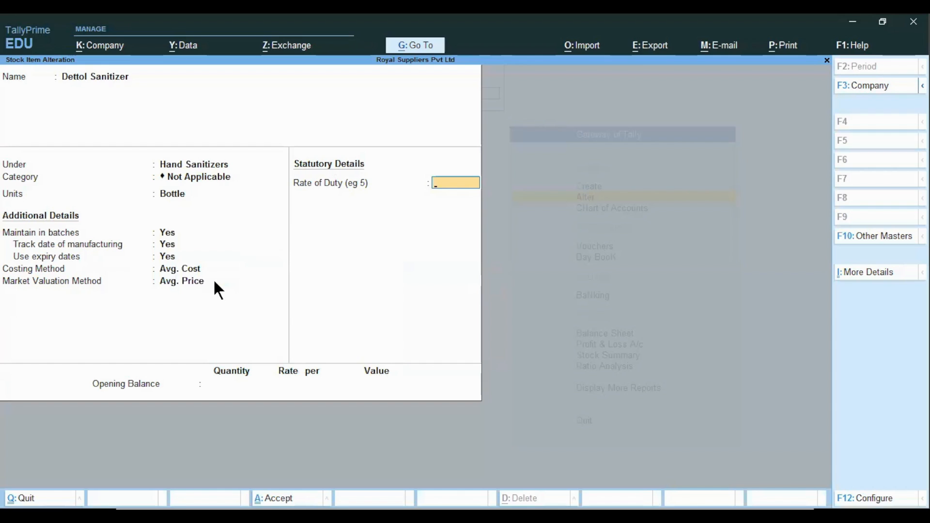
Save the Dettol Sanitizer stock item without entering a rate of duty and return to the Gateway of Tally.
key(Return)
key(Return)
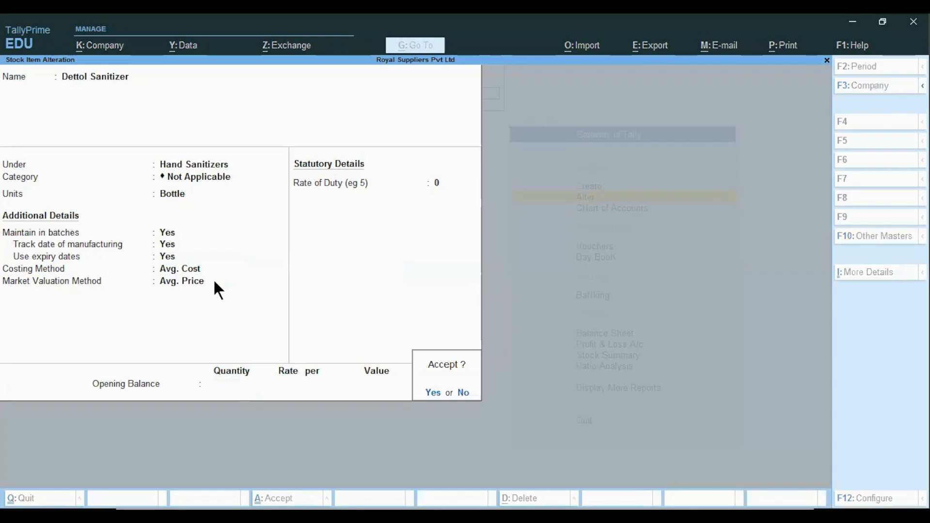
key(Return)
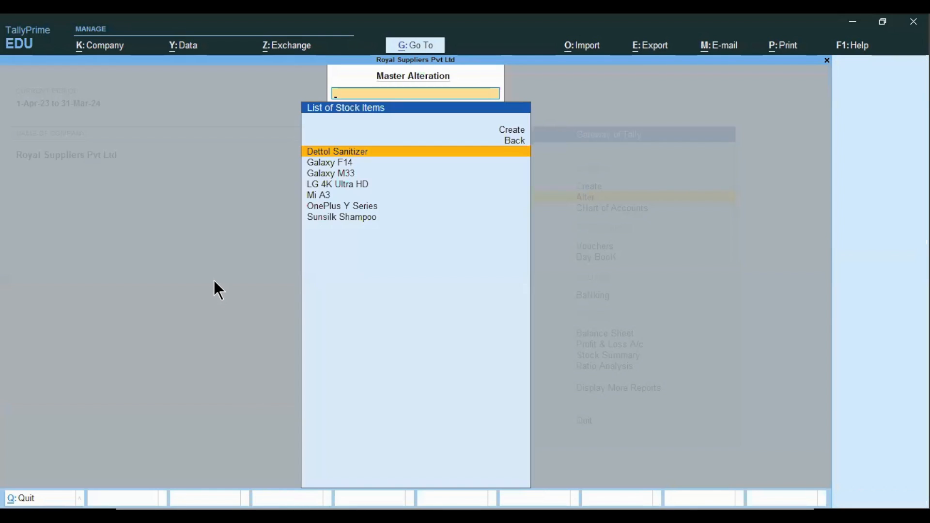
key(Escape)
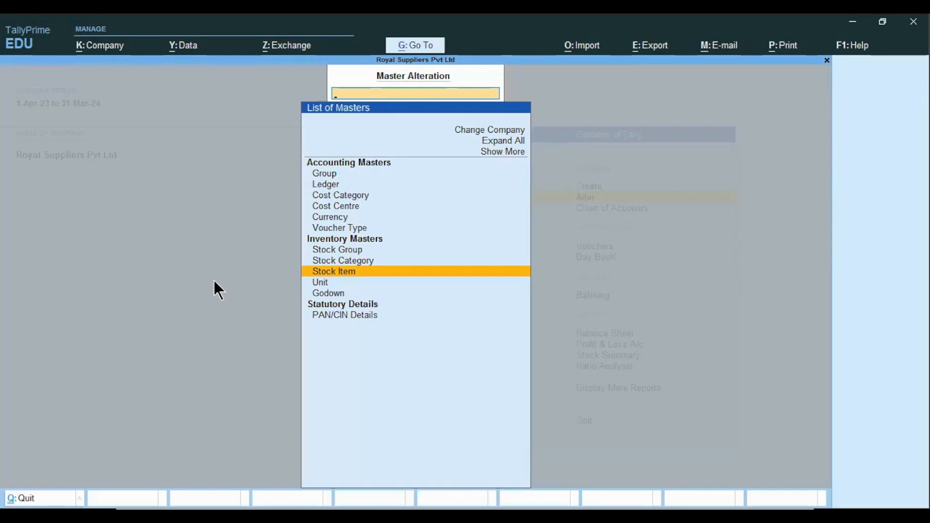
key(Escape)
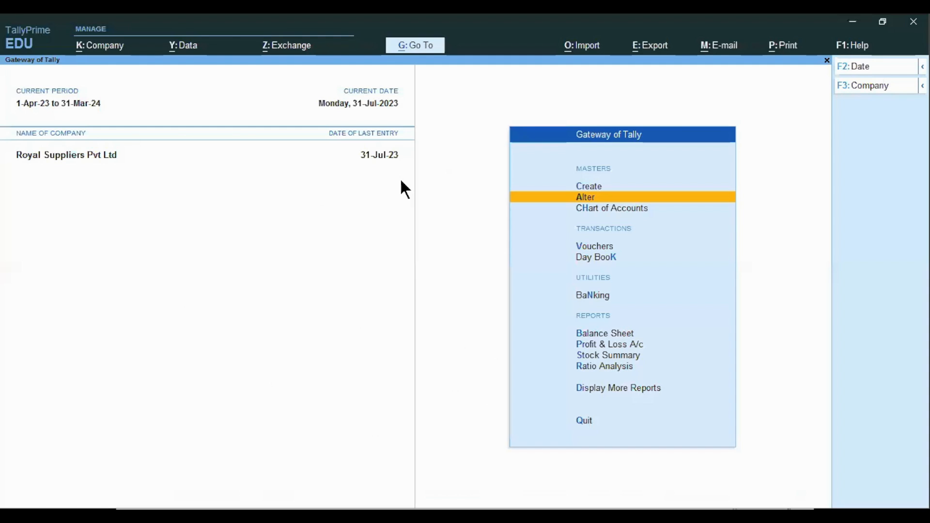
Open the Profit & Loss A/c report for Royal Suppliers Pvt Ltd.
key(Down)
key(Down)
key(Down)
key(Down)
key(Down)
key(Down)
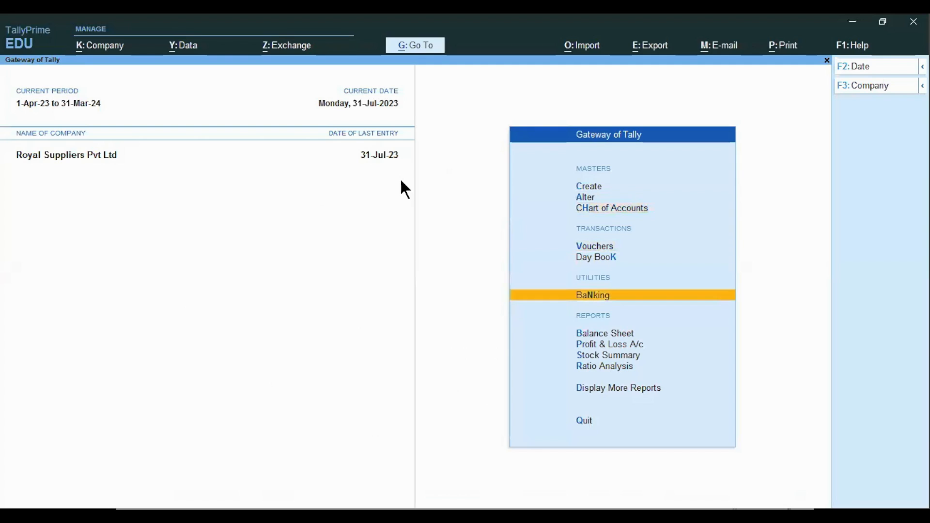
key(Return)
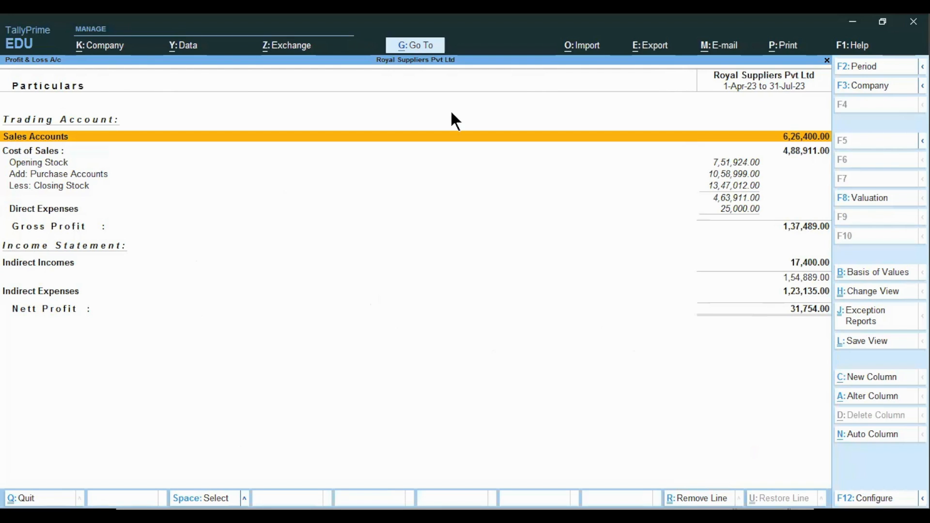
View the Profit & Loss A/c in the horizontal layout, and switch back to the vertical layout.
click(867, 291)
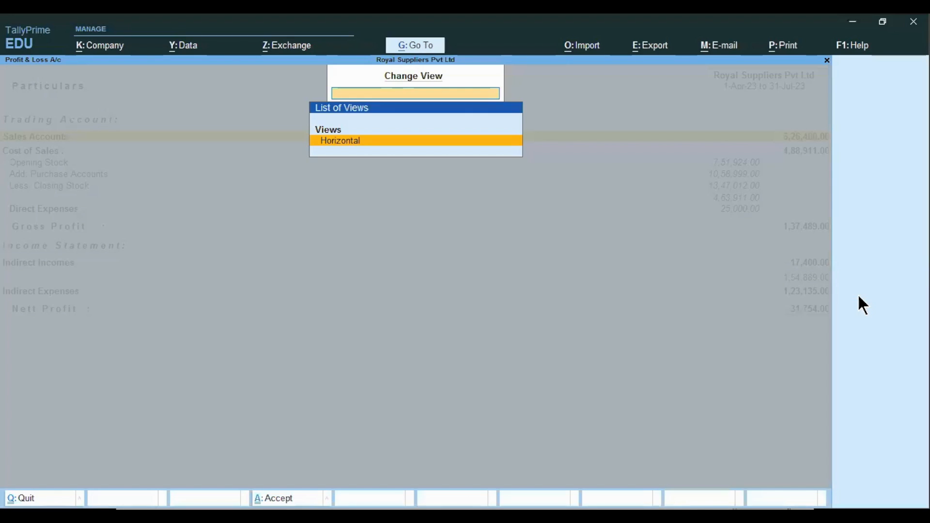
key(Return)
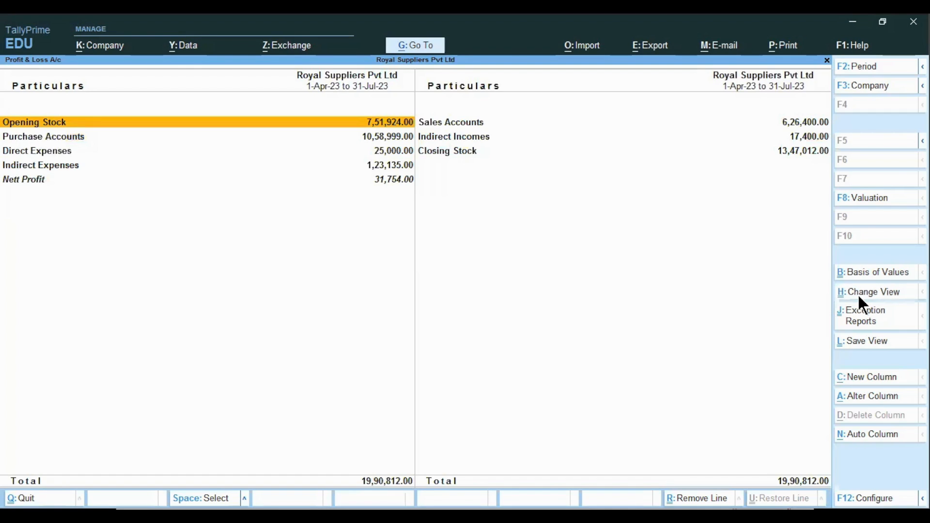
click(861, 302)
key(Return)
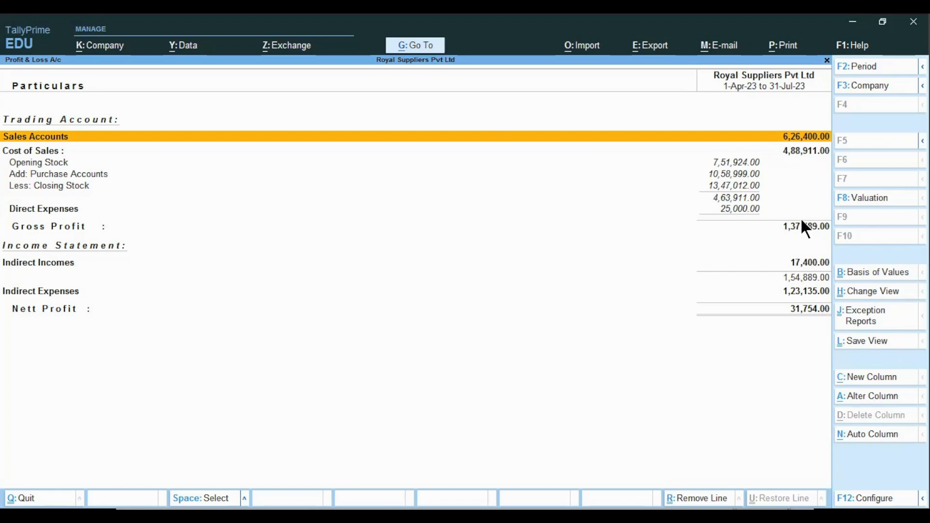
Add a comparison column to the Profit & Loss A/c from 1-Apr-23 using the FIFO stock valuation method.
click(871, 378)
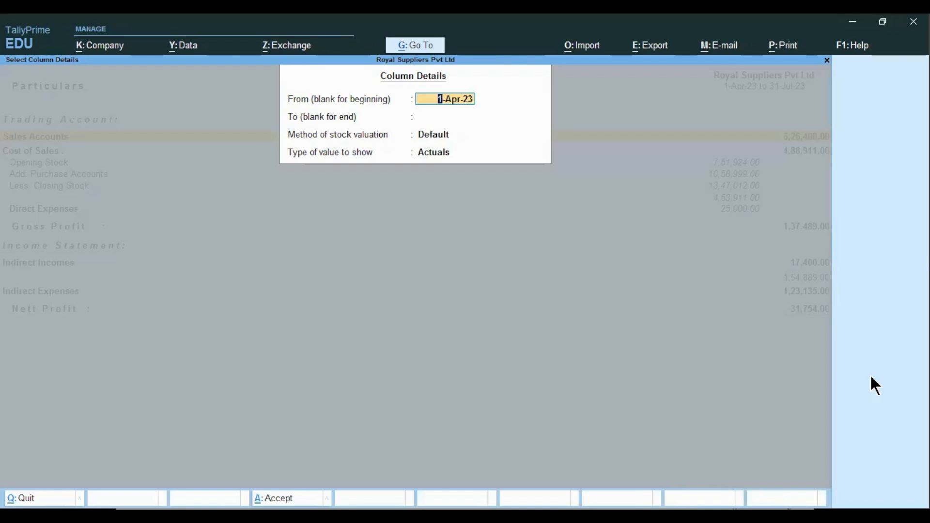
key(Return)
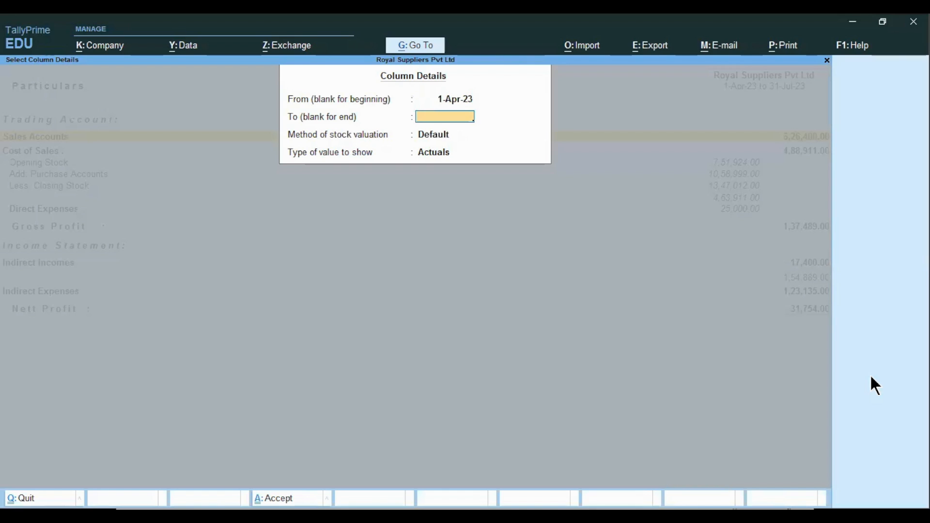
key(Return)
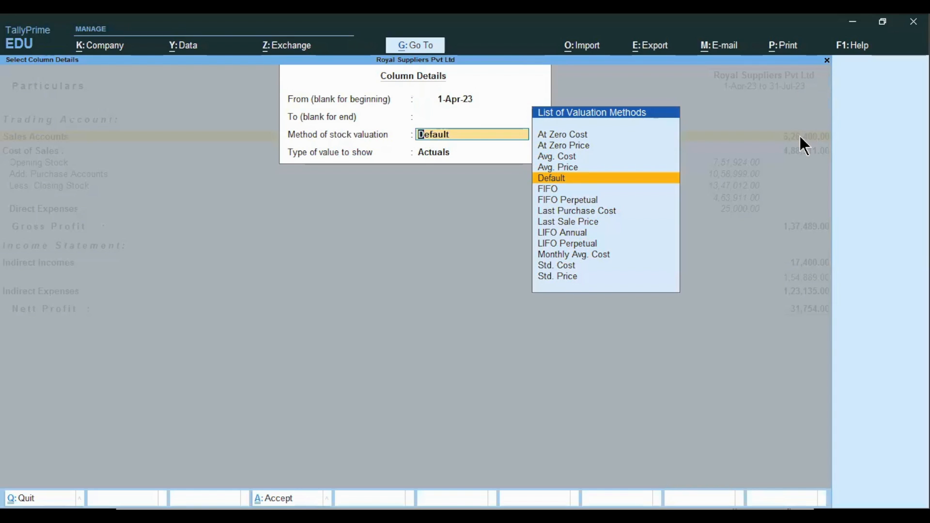
key(Down)
key(Return)
key(Return)
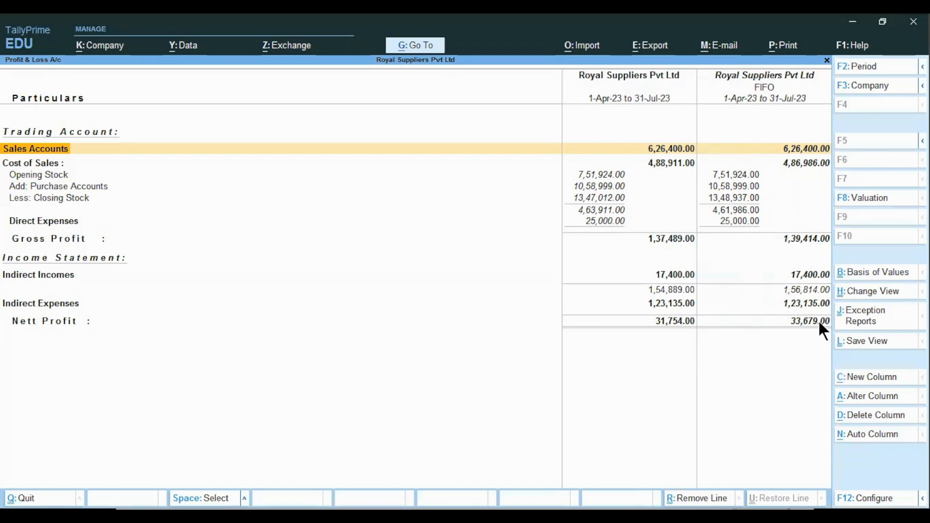
Add a comparison column to the Profit & Loss A/c from 1-Apr-23 using the LIFO Annual stock valuation method and Actuals values.
click(872, 380)
key(Return)
key(Return)
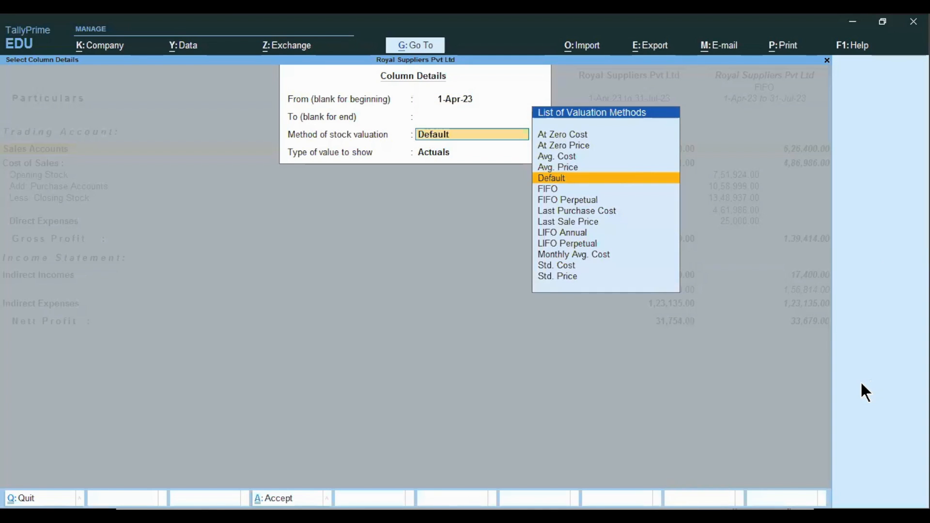
key(Down)
key(Down)
key(Down)
key(Down)
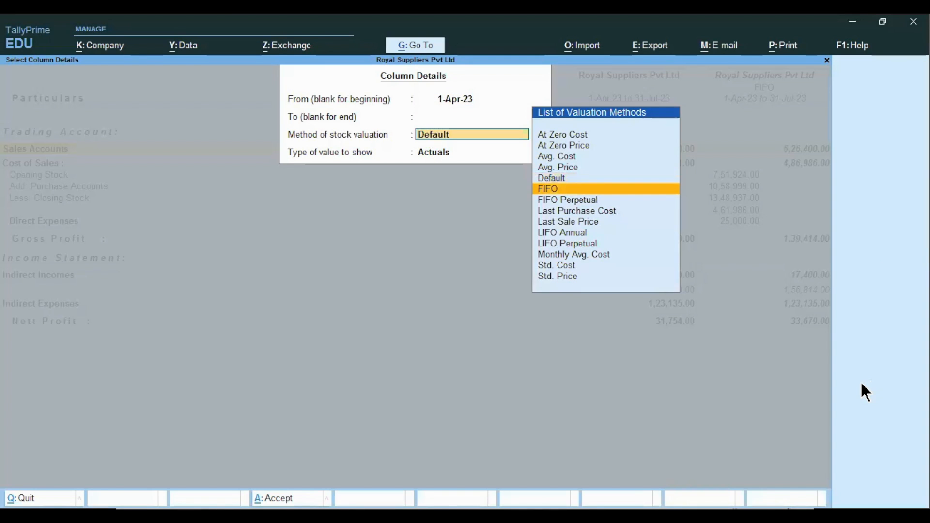
key(Down)
key(Down)
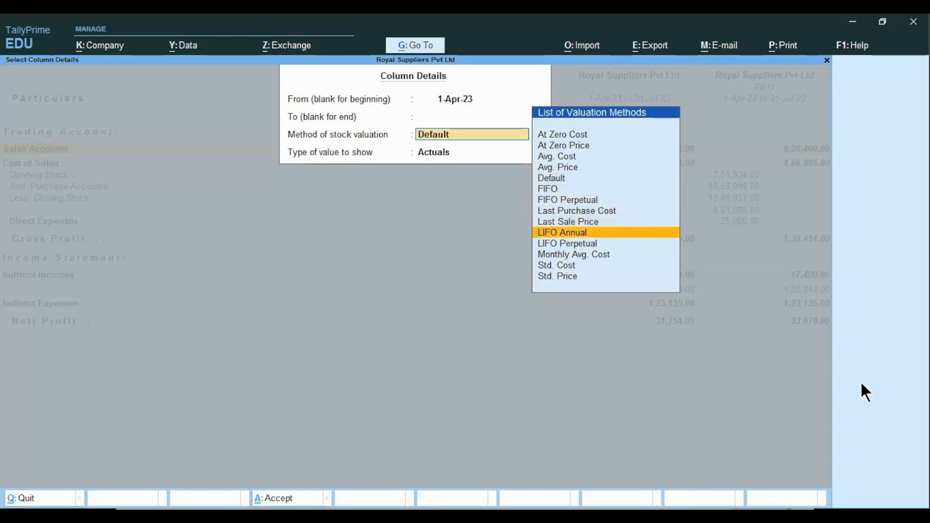
key(Up)
key(Return)
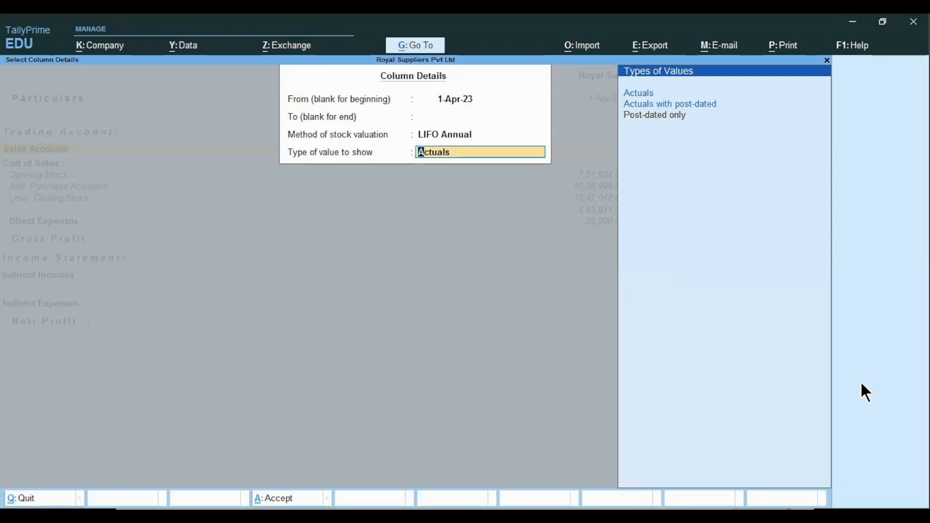
key(Return)
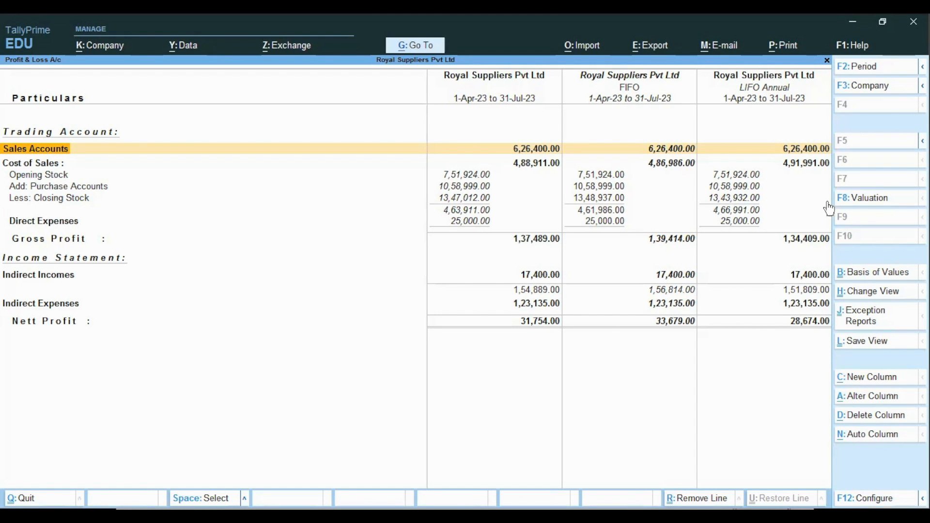
key(alt)
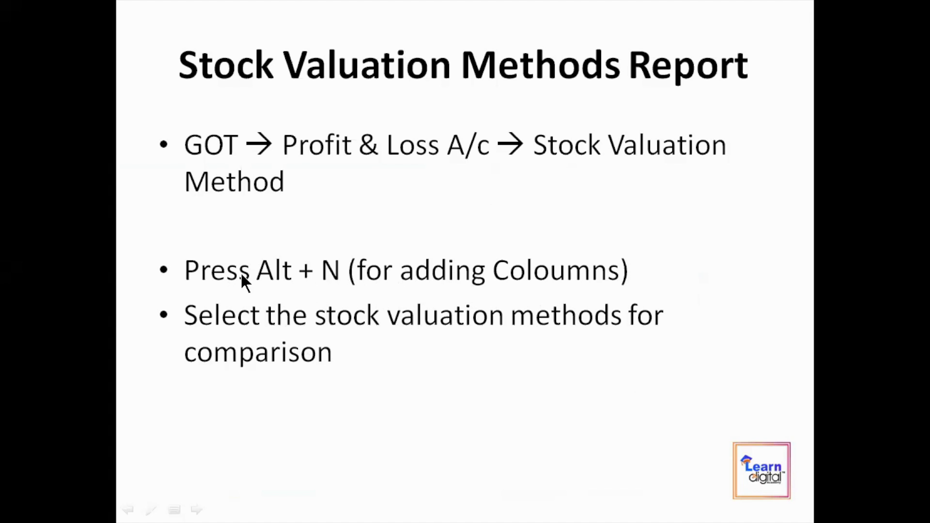
click(446, 349)
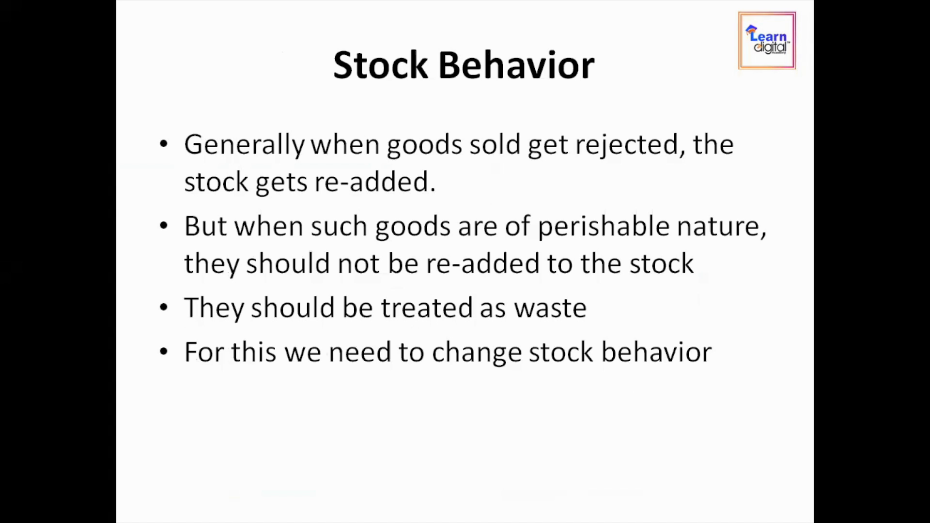
key(Right)
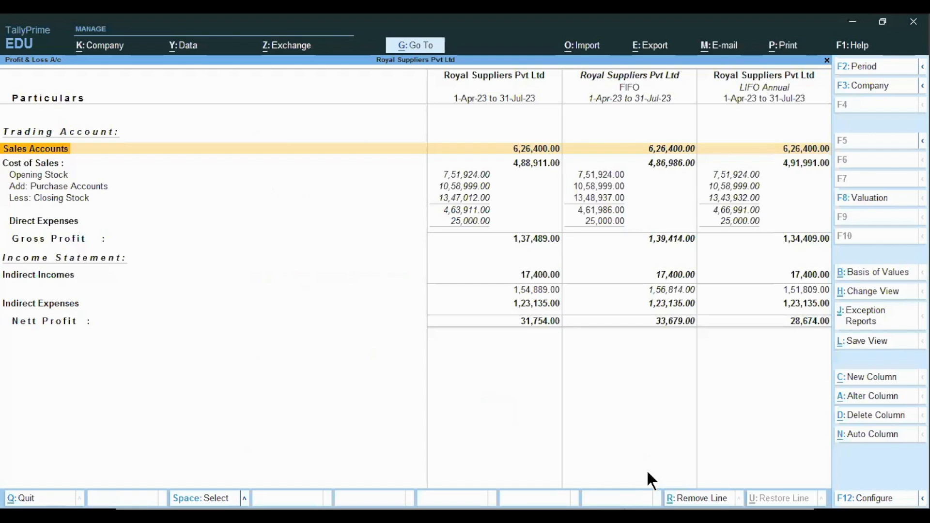
Leave the Profit & Loss A/c report and open the Dettol Sanitizer stock item for alteration.
key(Escape)
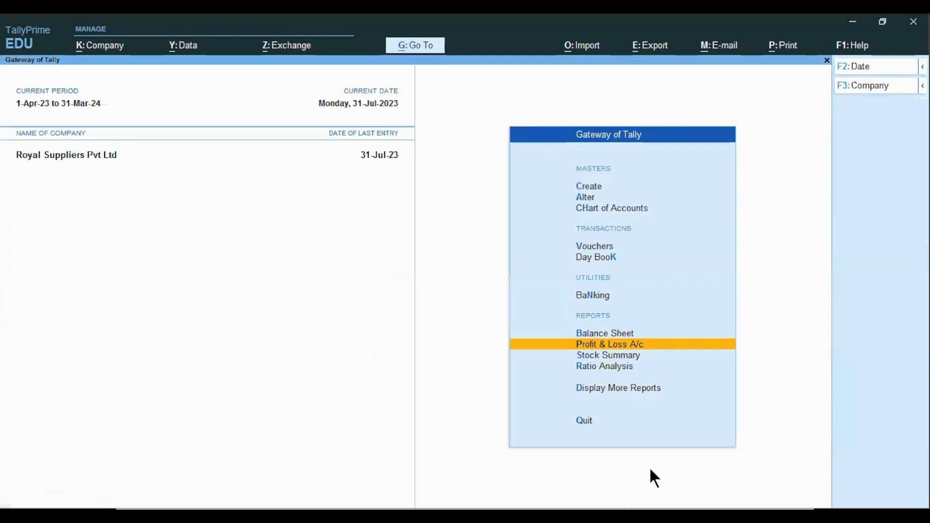
key(Escape)
key(n)
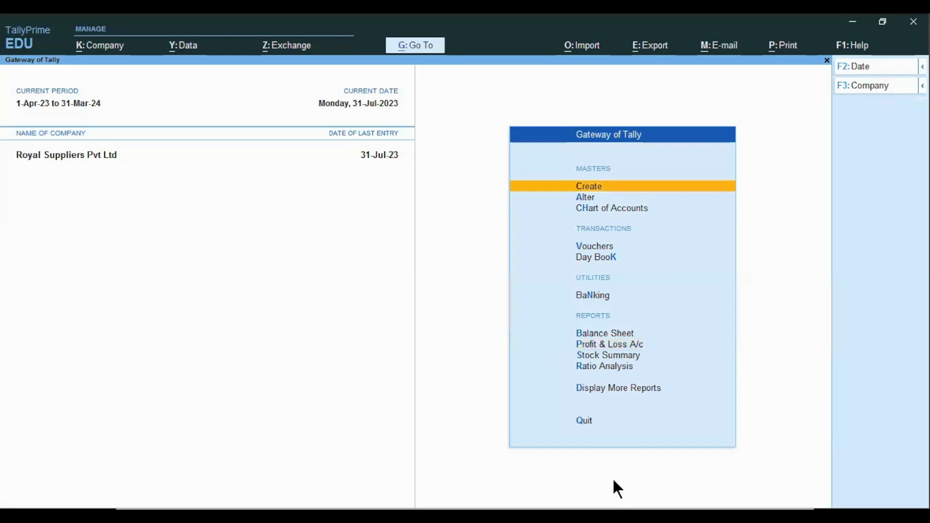
key(Down)
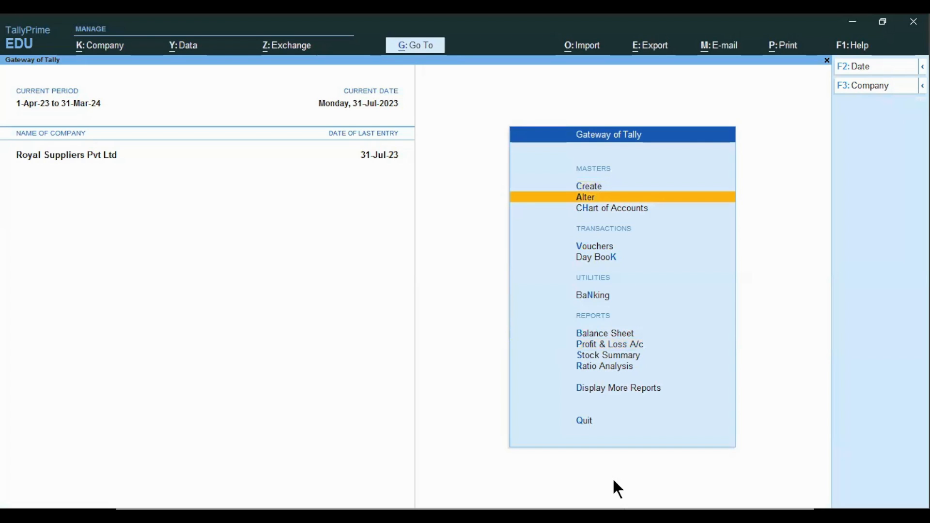
key(Return)
key(Down)
key(Down)
key(Down)
key(Down)
key(Down)
key(Down)
key(Down)
key(Down)
key(Return)
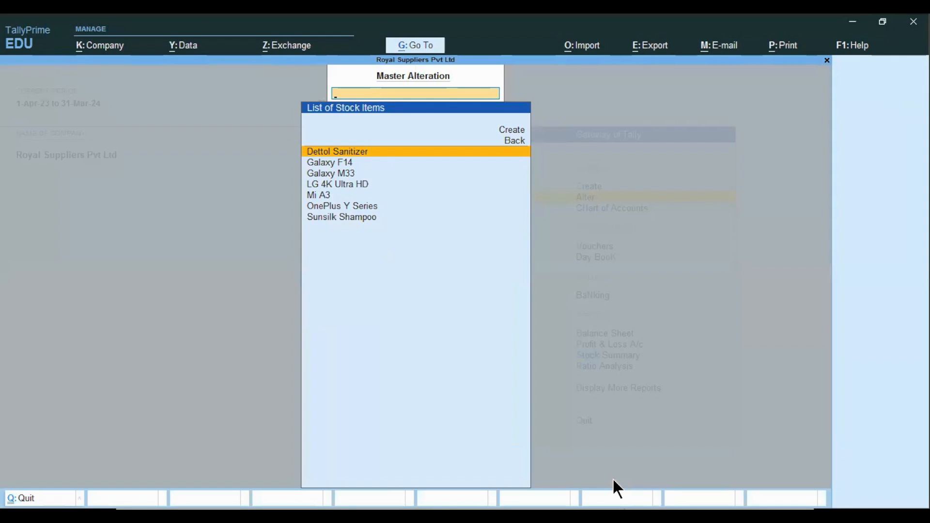
key(Return)
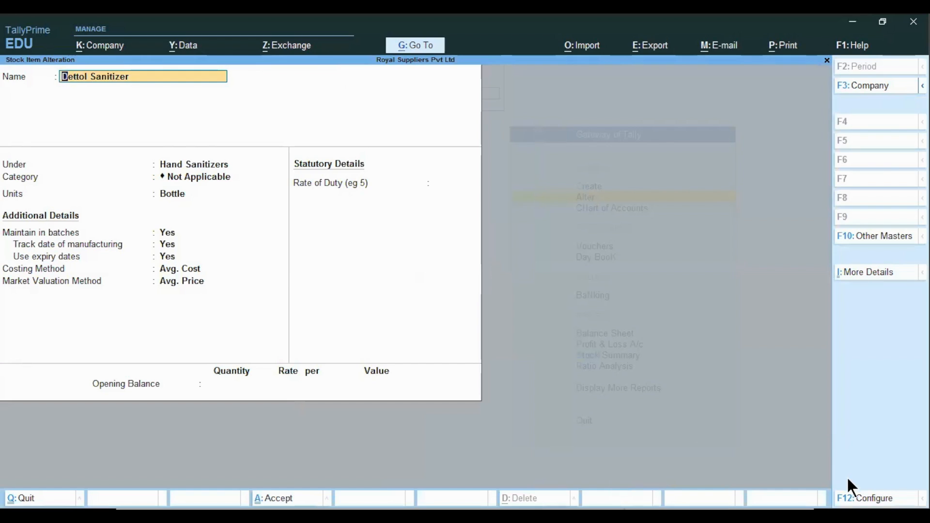
Enable Set options for Stock Item Behaviour in the stock item configuration and accept the configuration.
key(F12)
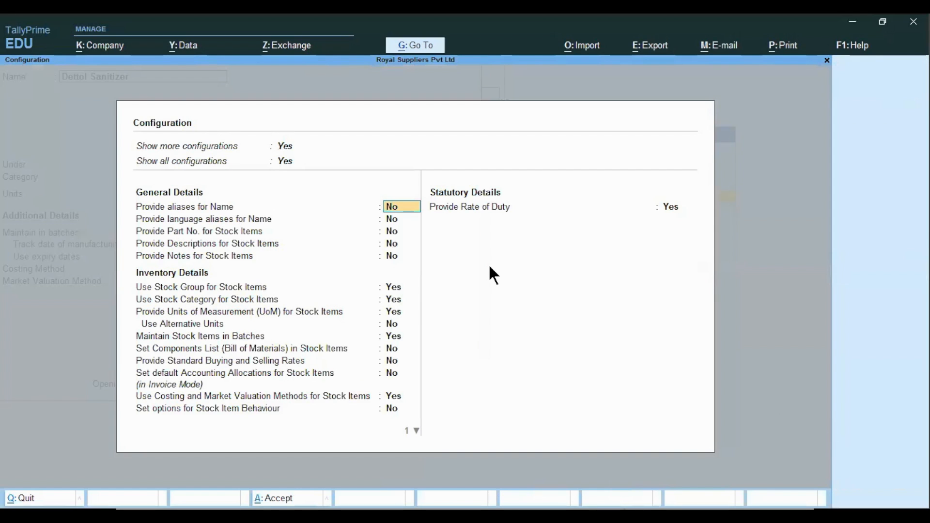
key(Down)
key(Down)
key(Down)
key(Down)
key(Down)
key(Down)
key(Down)
key(Down)
key(Down)
key(Down)
key(Down)
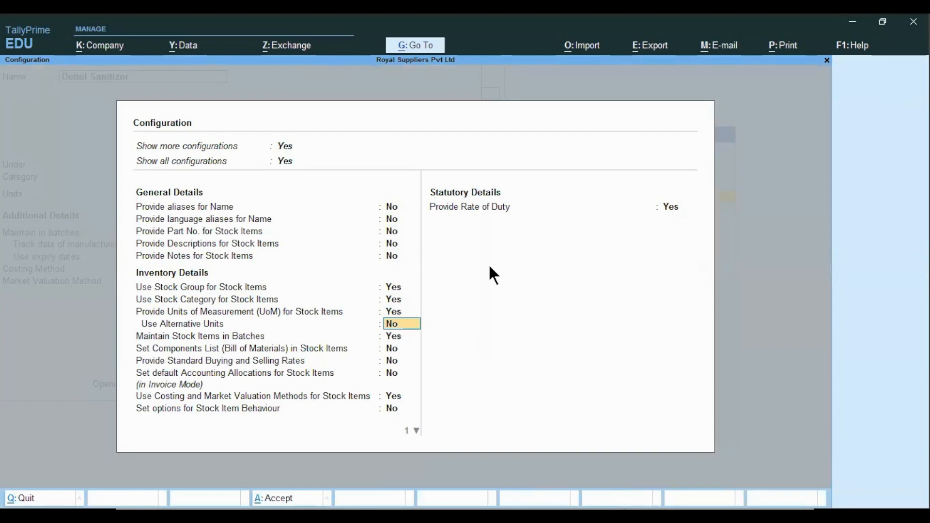
key(Down)
key(Down)
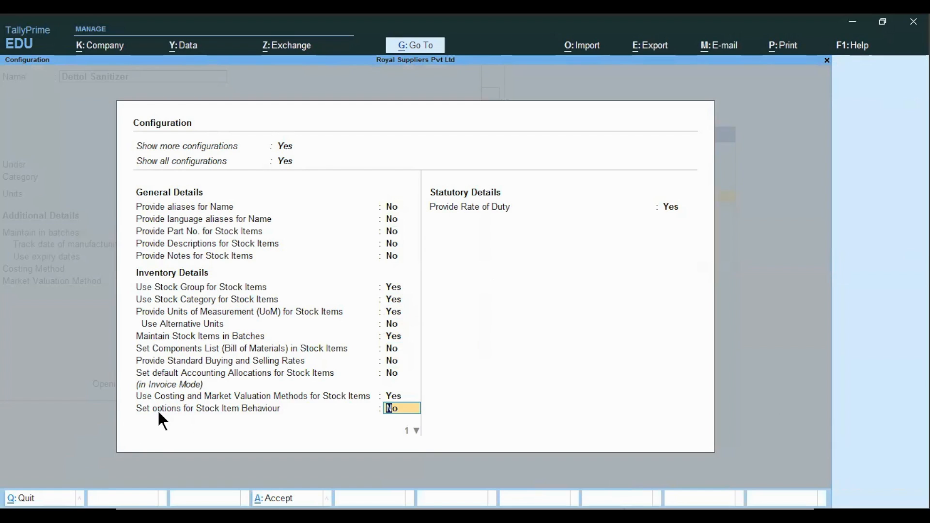
text(y)
key(Return)
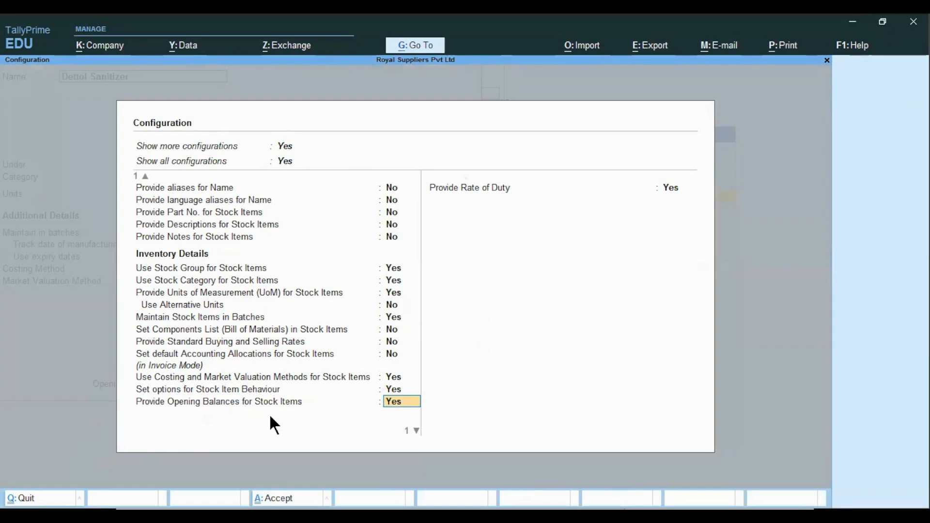
key(Return)
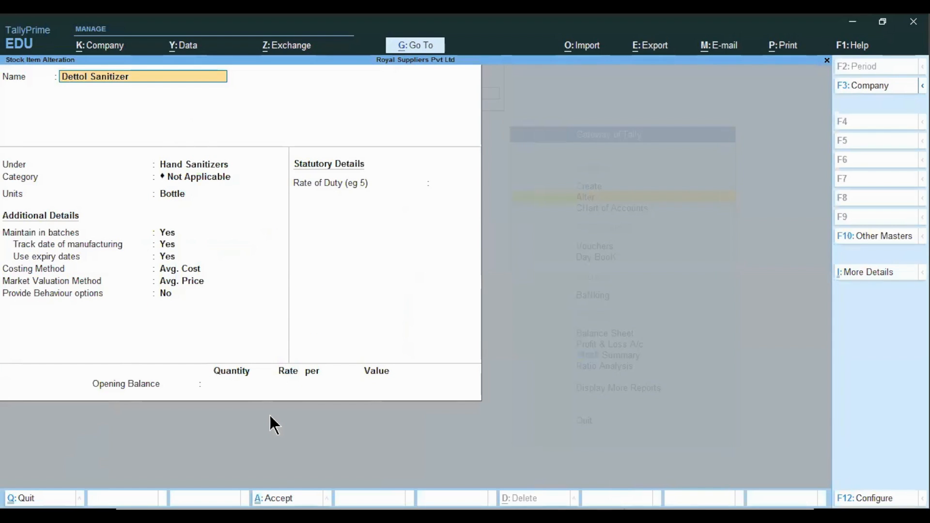
Set Provide Behaviour options to Yes for Dettol Sanitizer, keeping its other stock item details as they are.
key(Return)
key(Return)
key(Return)
key(Return)
key(Return)
key(Return)
key(Return)
key(Return)
key(Return)
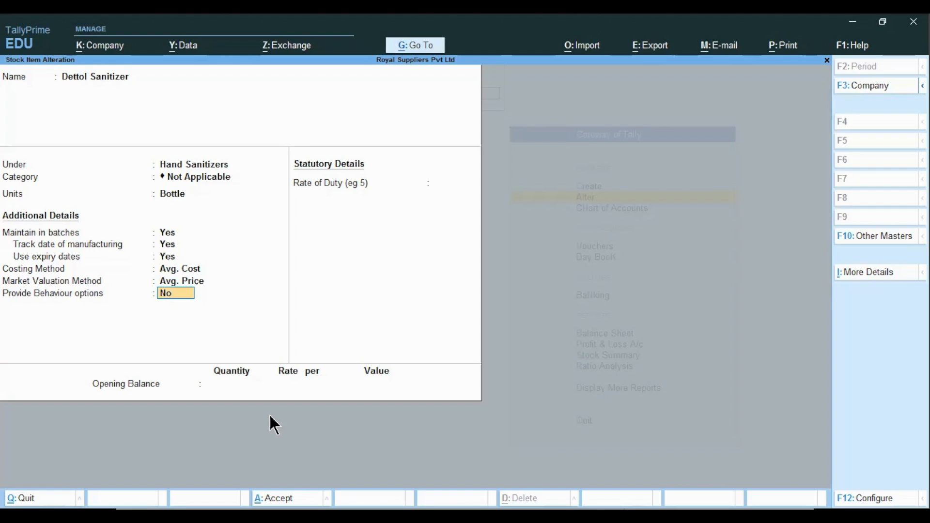
text(y)
key(Return)
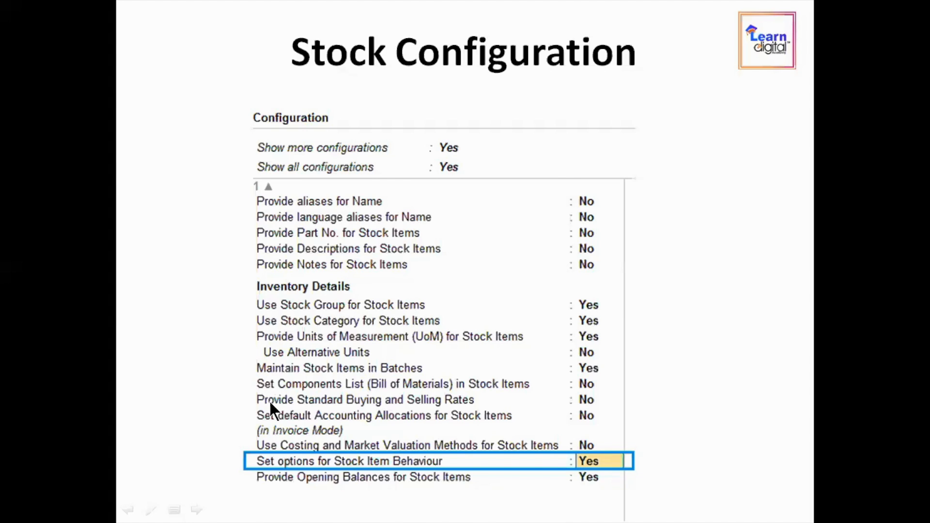
click(269, 407)
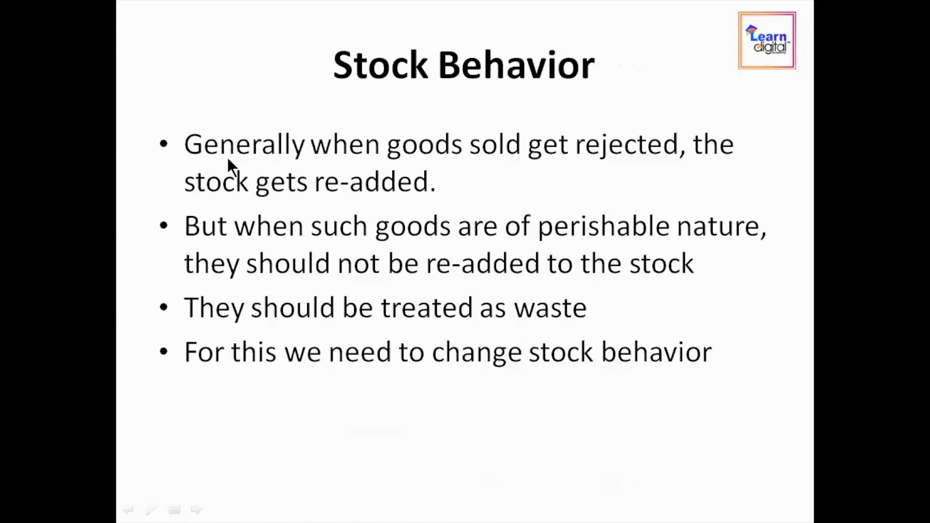
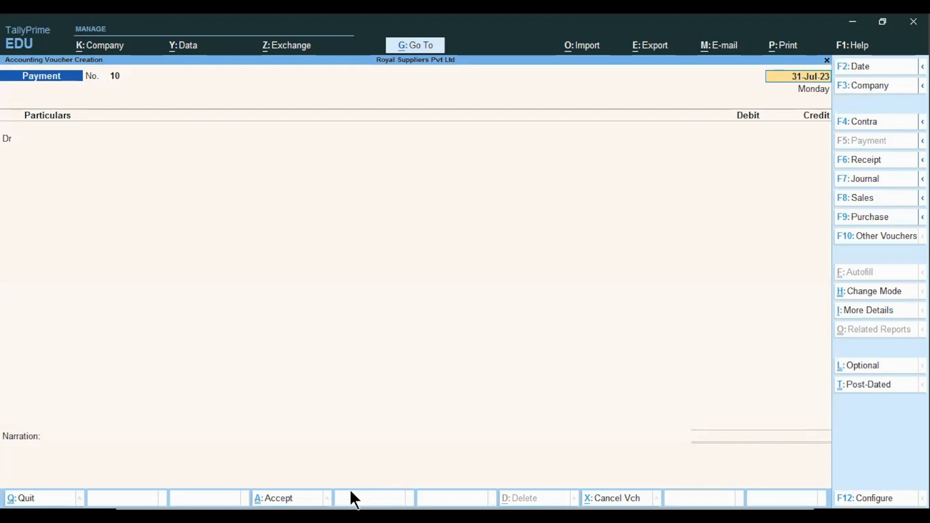
Change the voucher type from Payment to Delivery Note and accept voucher number 10 dated 31-Jul-23.
click(882, 240)
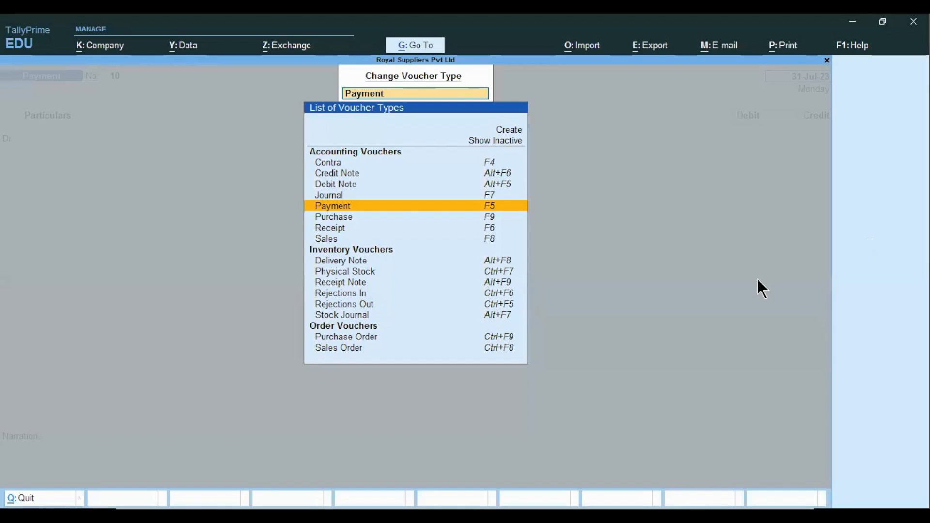
key(Down)
key(Down)
key(Down)
key(Down)
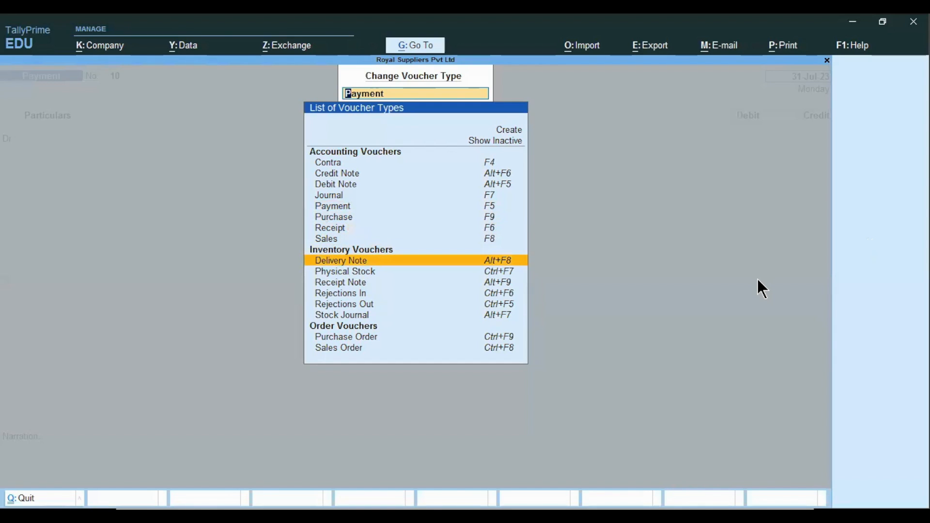
key(Return)
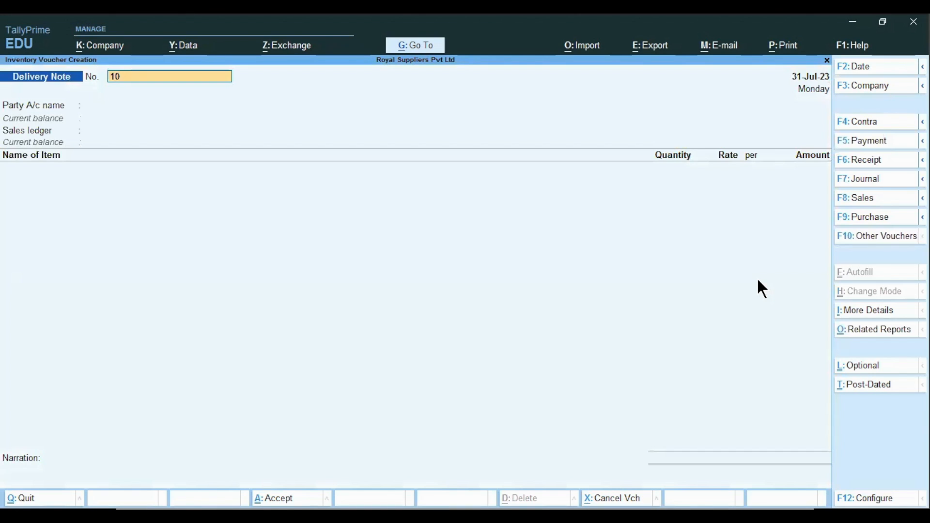
key(Return)
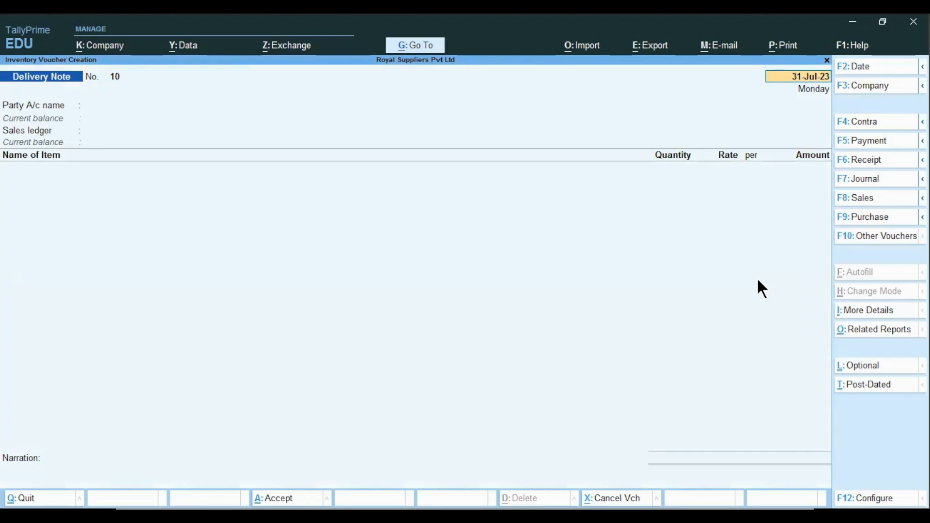
key(Return)
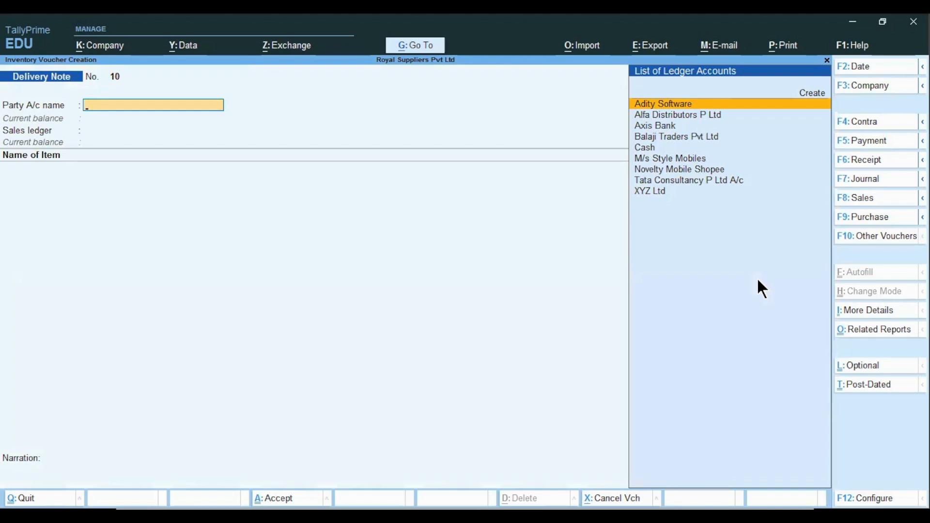
Choose Adity Software as the delivery note's party account and accept the party details without entering any.
key(Return)
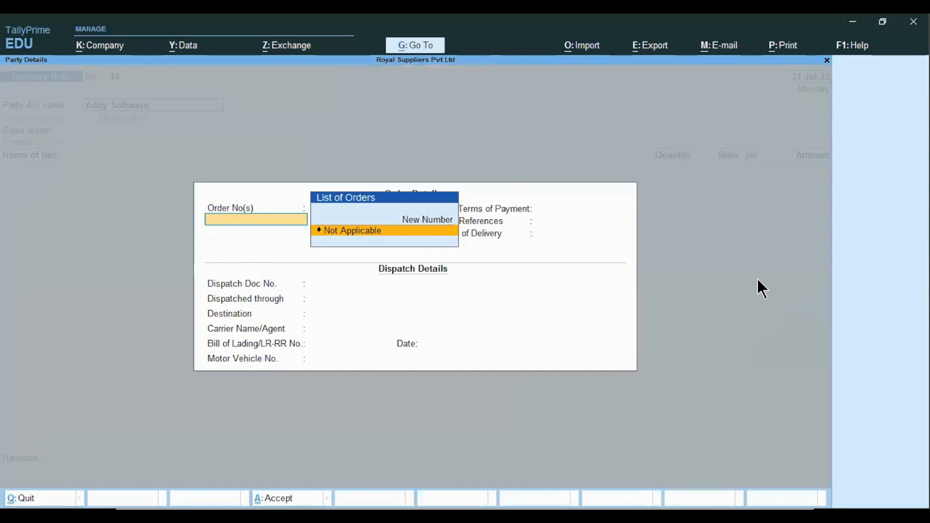
key(ctrl+a)
key(ctrl+a)
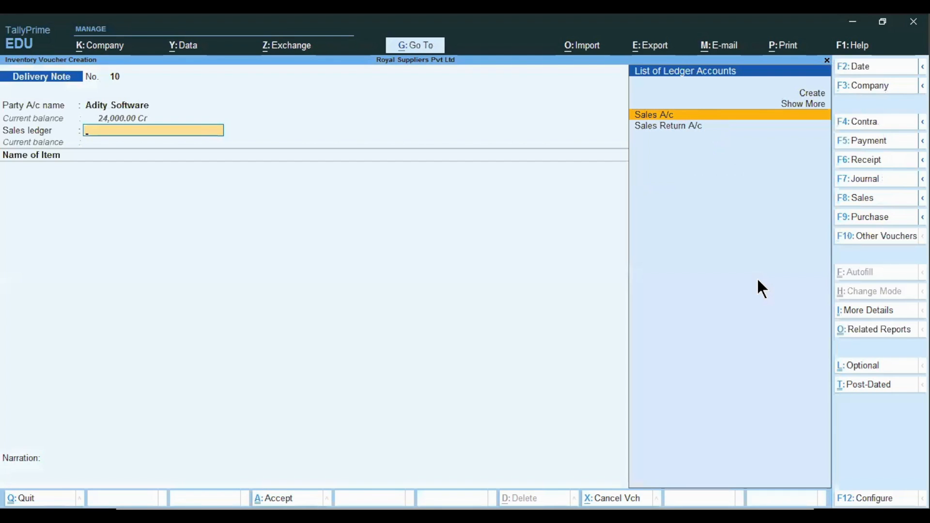
Change the delivery note's party account to Alfa Distributors P Ltd and dismiss its party details.
key(BackSpace)
key(Down)
key(Return)
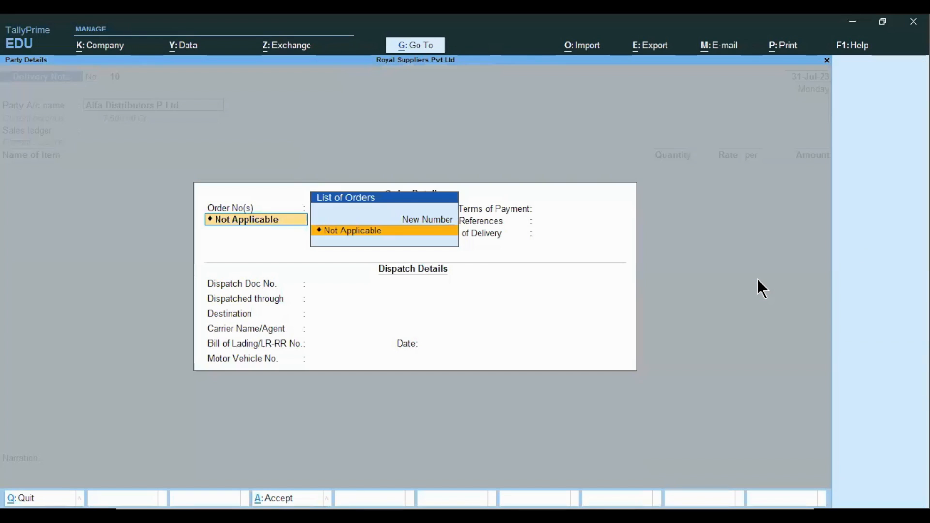
key(Escape)
key(y)
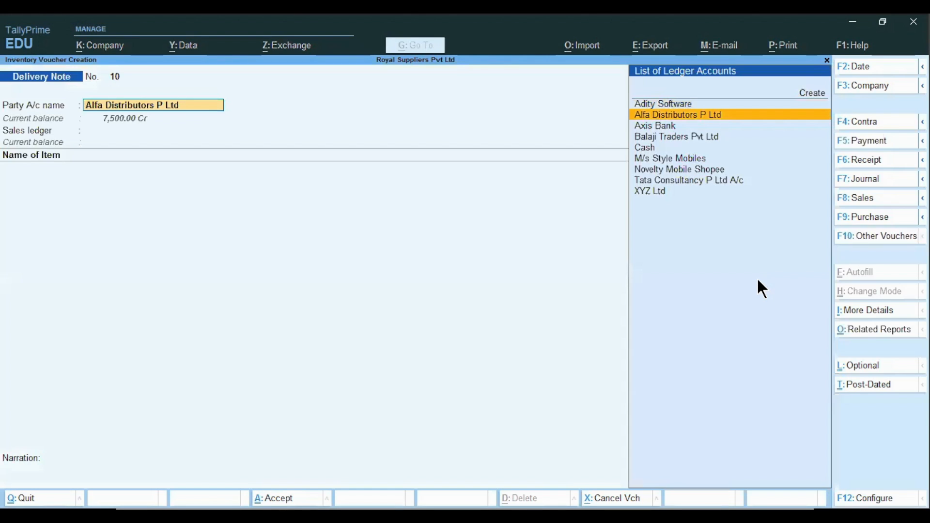
key(ctrl+Return)
key(Escape)
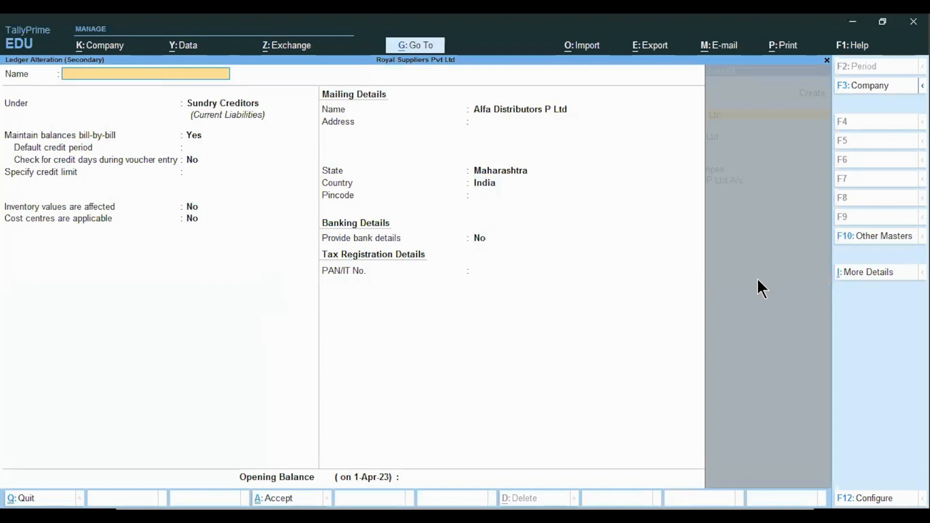
key(Escape)
key(y)
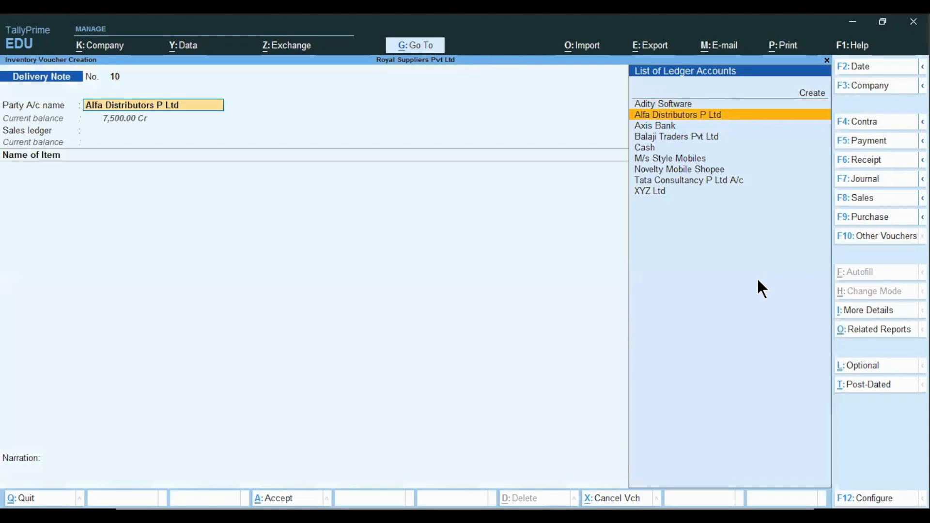
Change the delivery note's party account to Balaji Traders Pvt Ltd, dismiss its order details and check its ledger master without altering it.
key(Down)
key(Down)
key(Return)
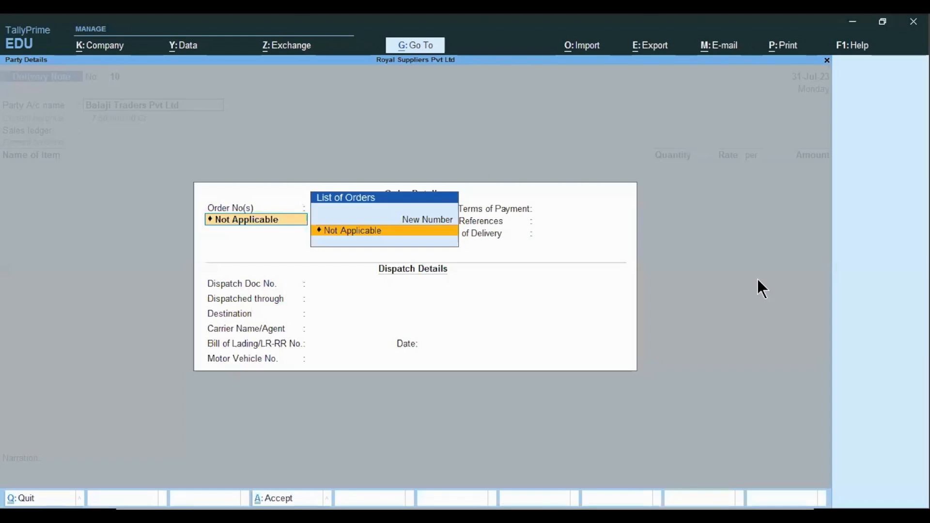
key(Escape)
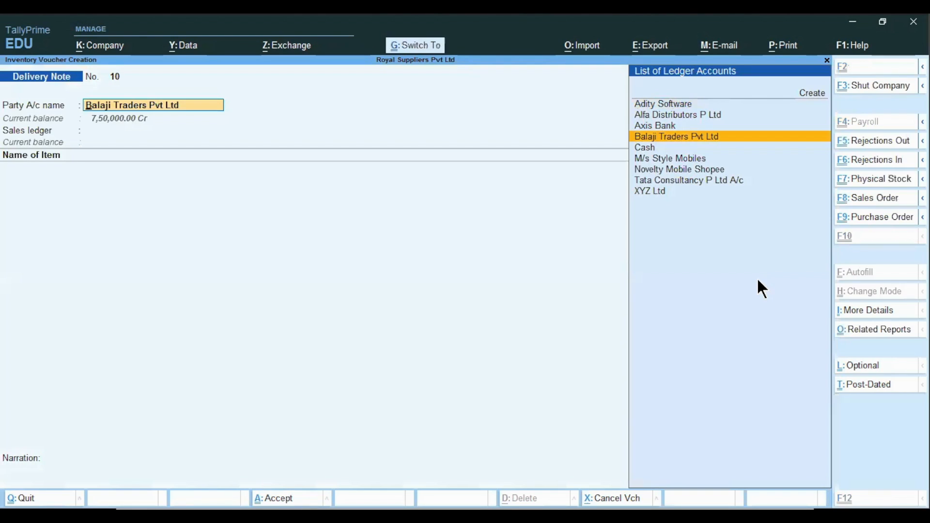
key(ctrl+Return)
key(Escape)
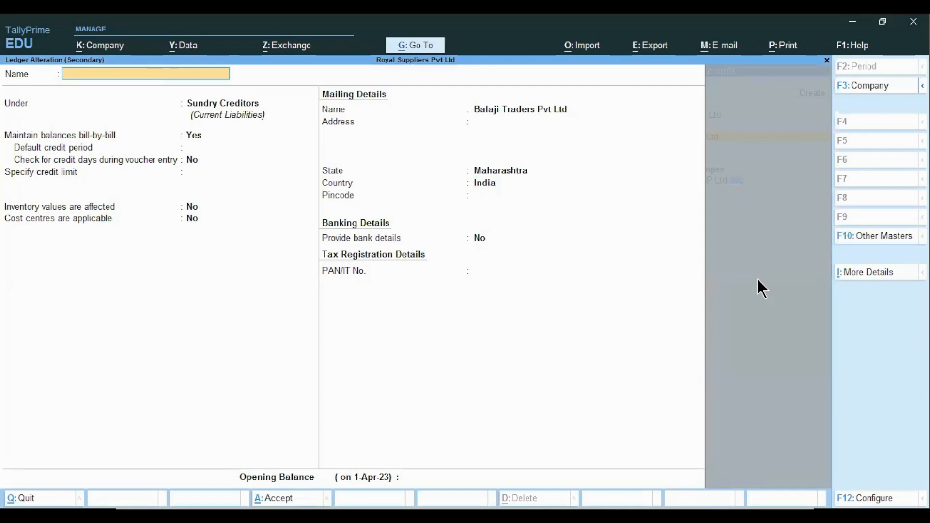
key(Escape)
key(y)
Set the delivery note's party account to Novelty Mobile Shopee and check its ledger master without altering it.
key(Down)
key(Down)
key(Down)
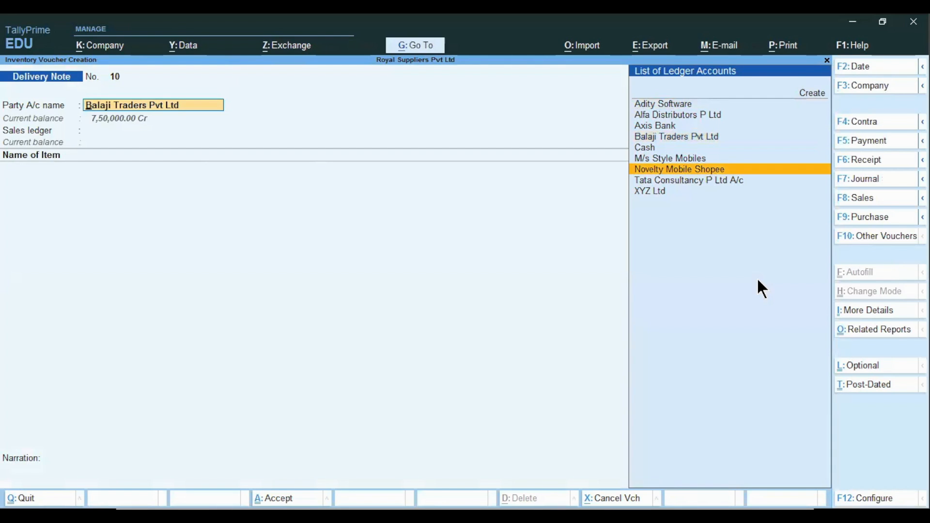
key(Return)
key(Escape)
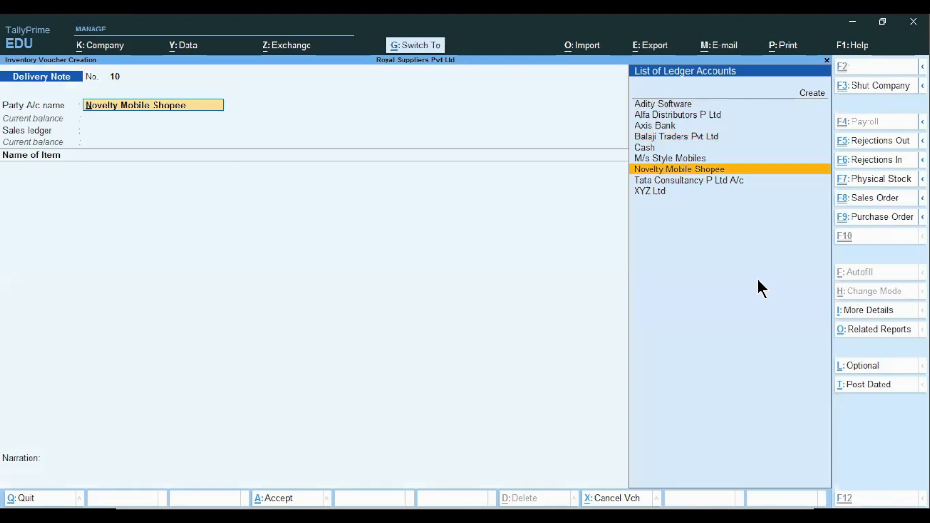
key(ctrl+Return)
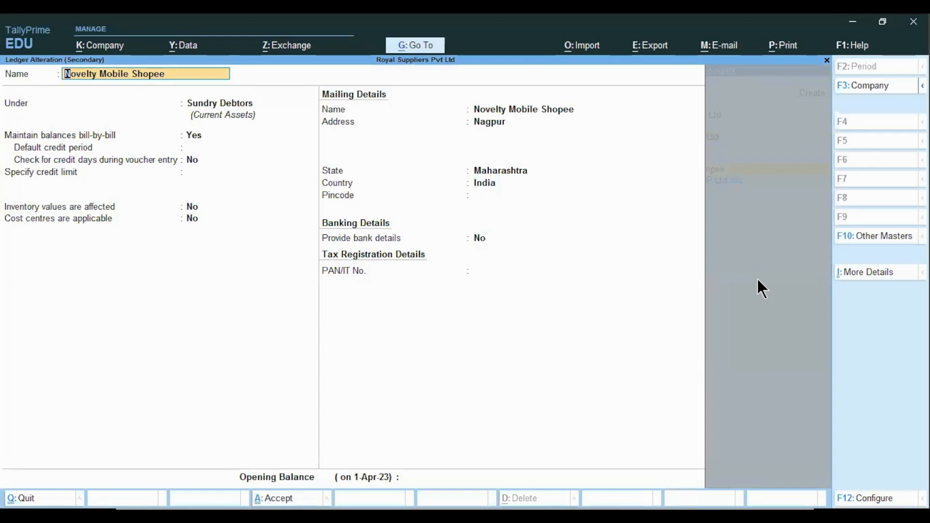
key(Escape)
key(y)
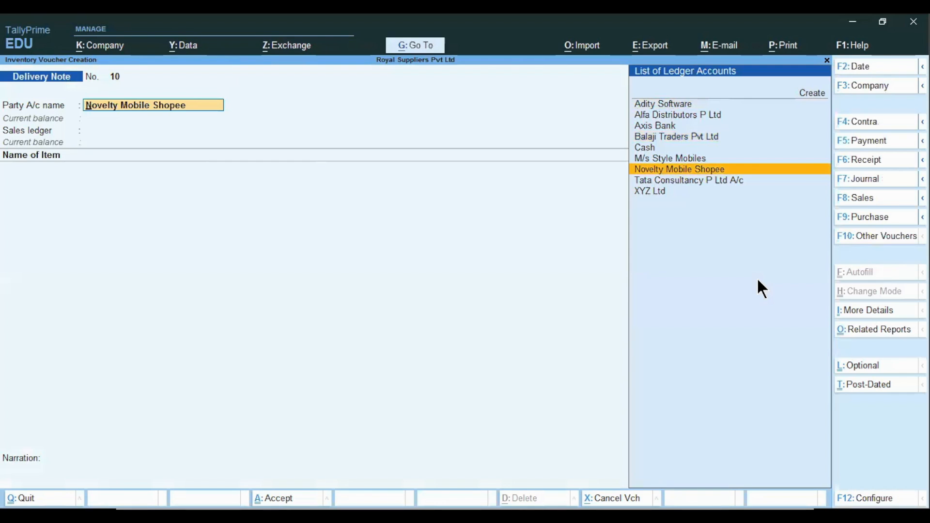
Link sales order SO/01 to the Novelty Mobile Shopee delivery note and accept the order and party details.
key(Return)
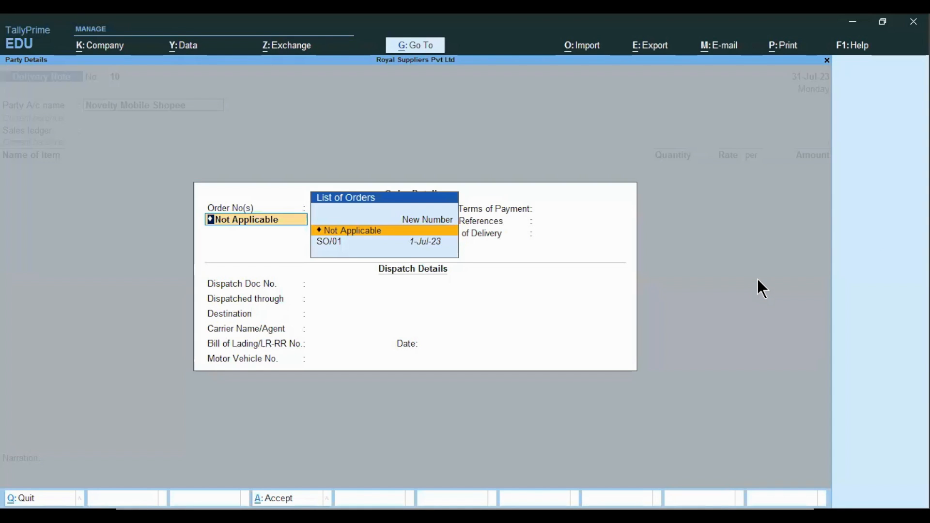
key(Down)
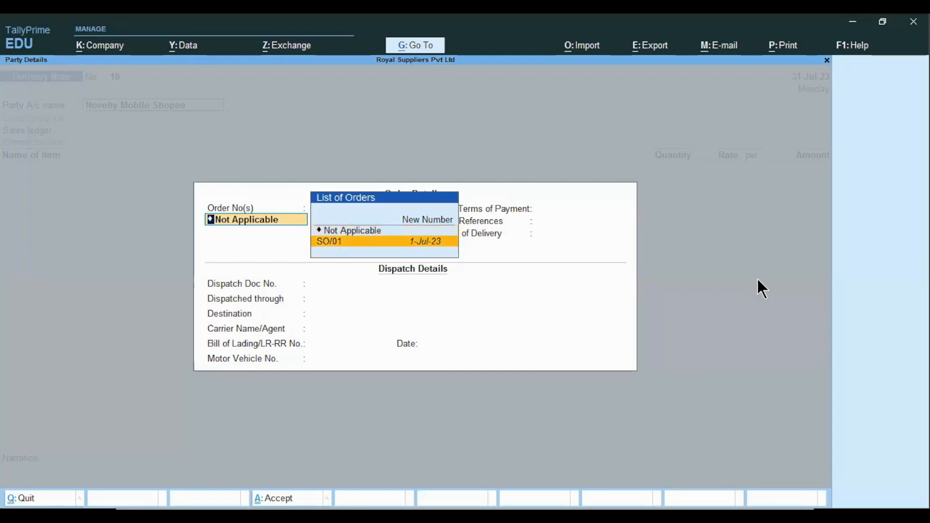
key(Up)
key(Return)
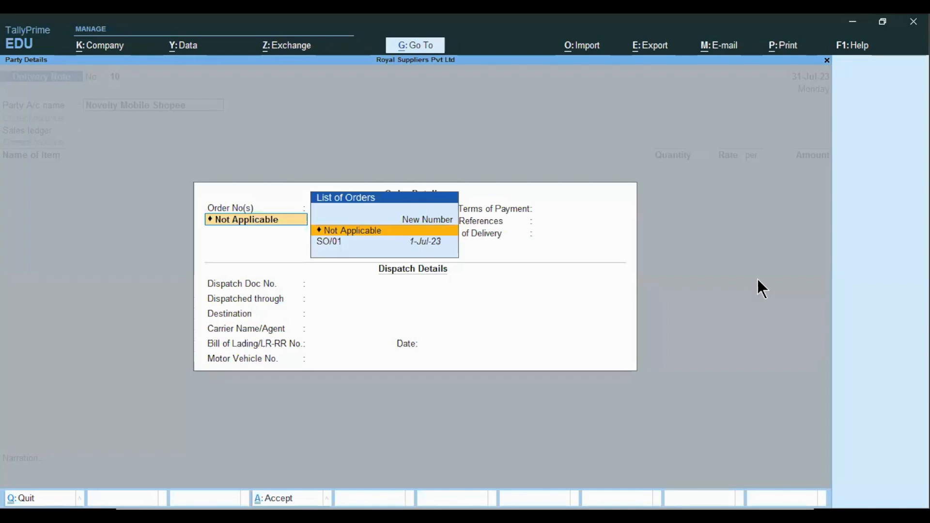
key(Down)
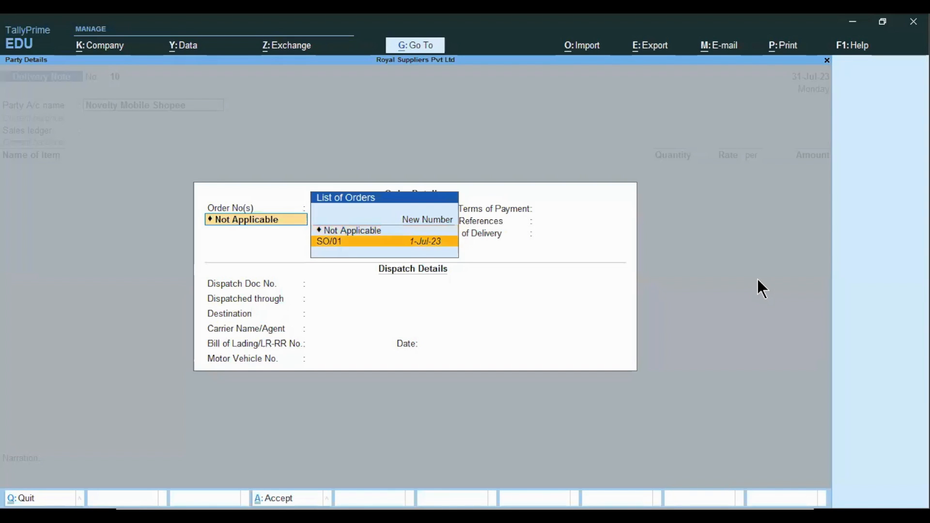
key(Return)
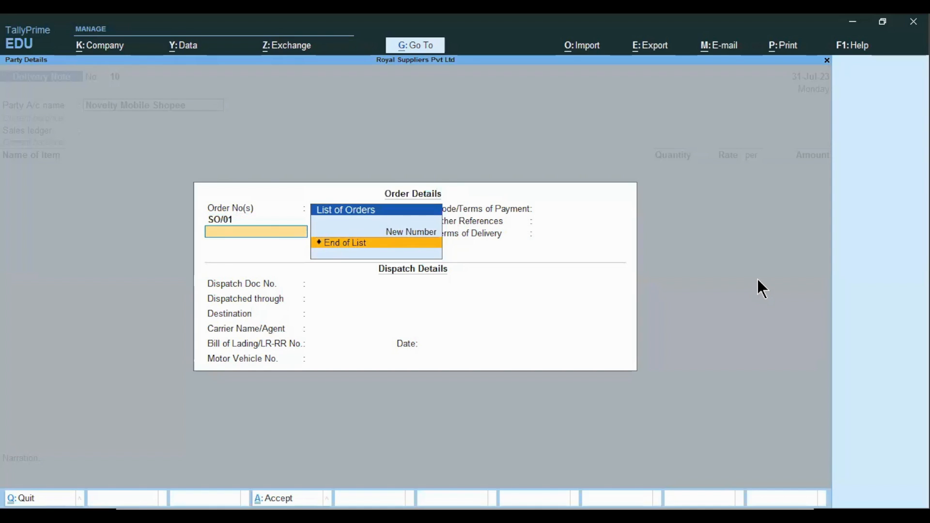
key(ctrl+a)
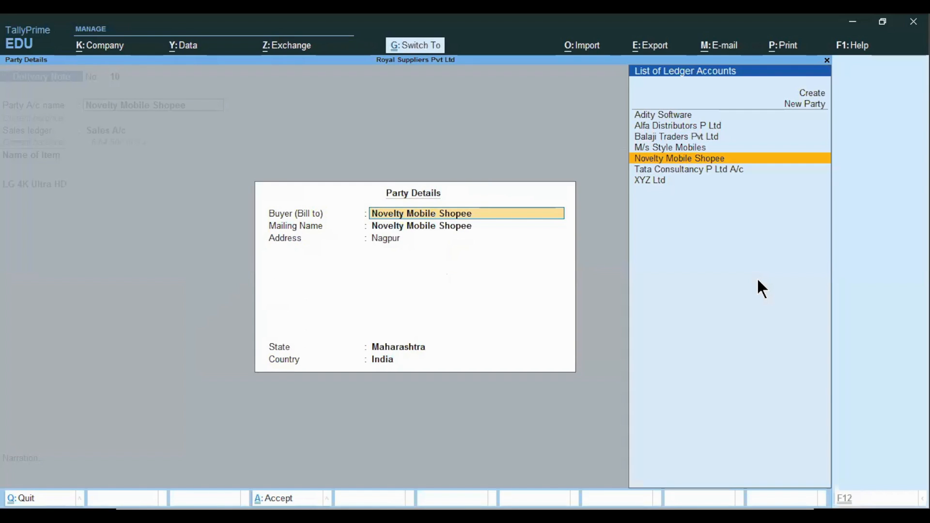
key(ctrl+a)
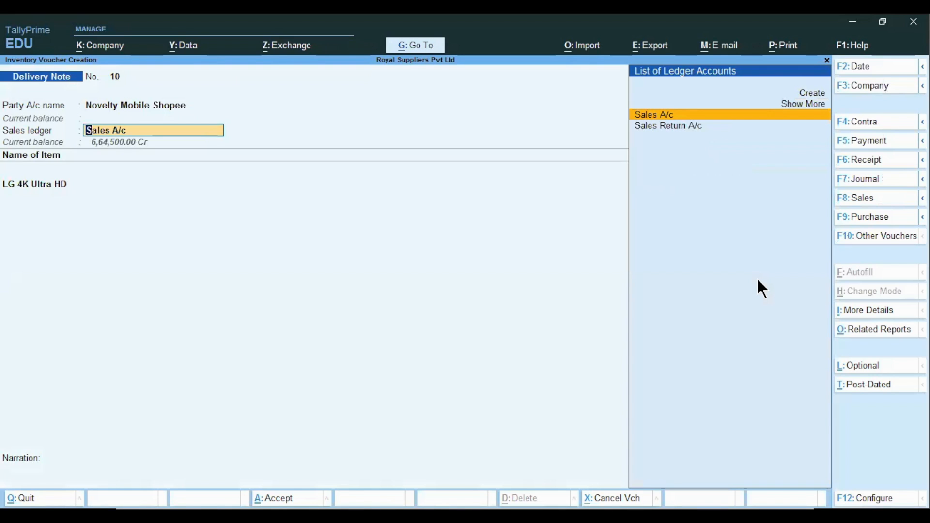
Accept Sales A/c and the LG 4K Ultra HD allocation of 3 PCS at 35,600.00 from Shastri Road against SO/01, tracking number 10.
key(Return)
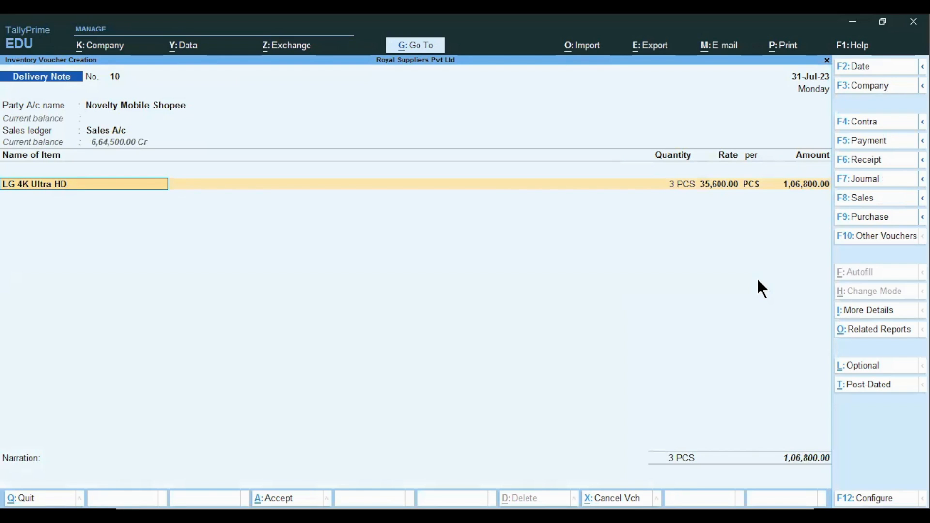
key(Return)
key(Return)
key(Return)
key(Return)
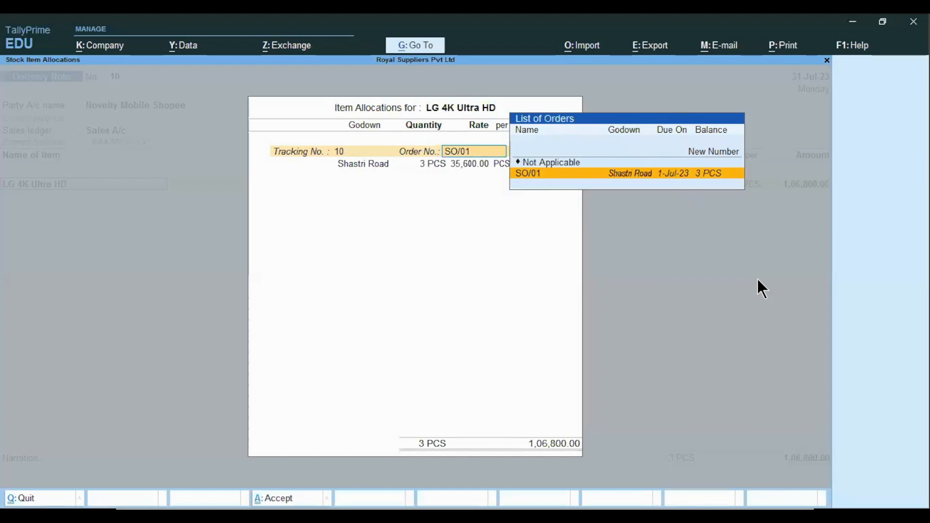
key(Return)
key(Return)
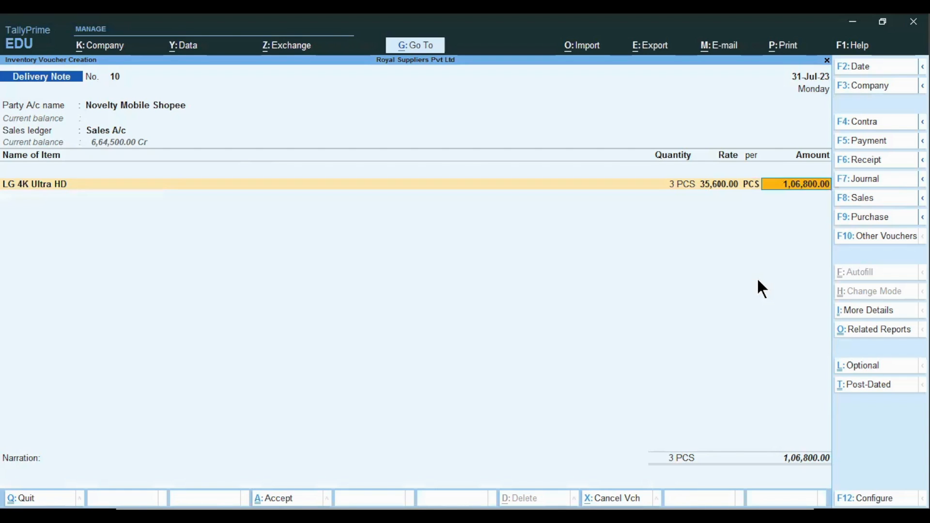
End the item list, save the delivery note with a blank narration, and quit voucher creation.
key(Return)
key(Return)
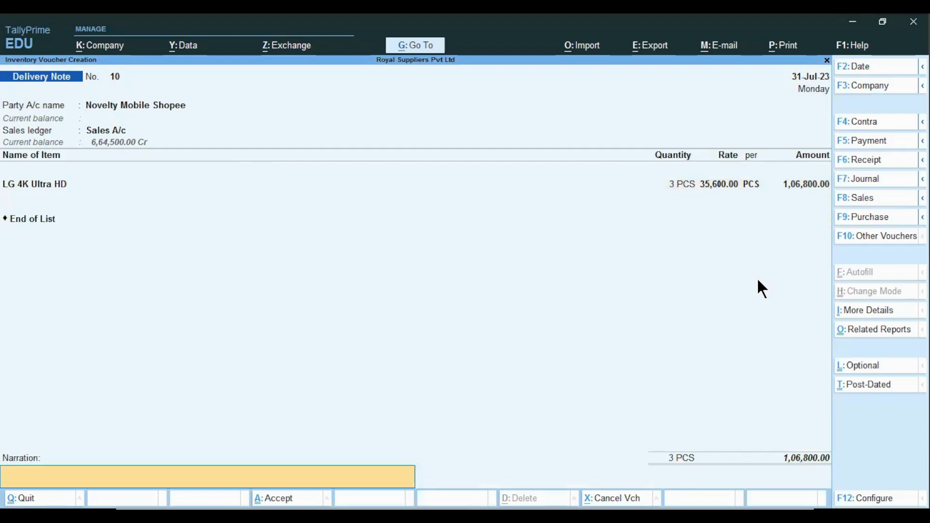
key(Return)
key(Return)
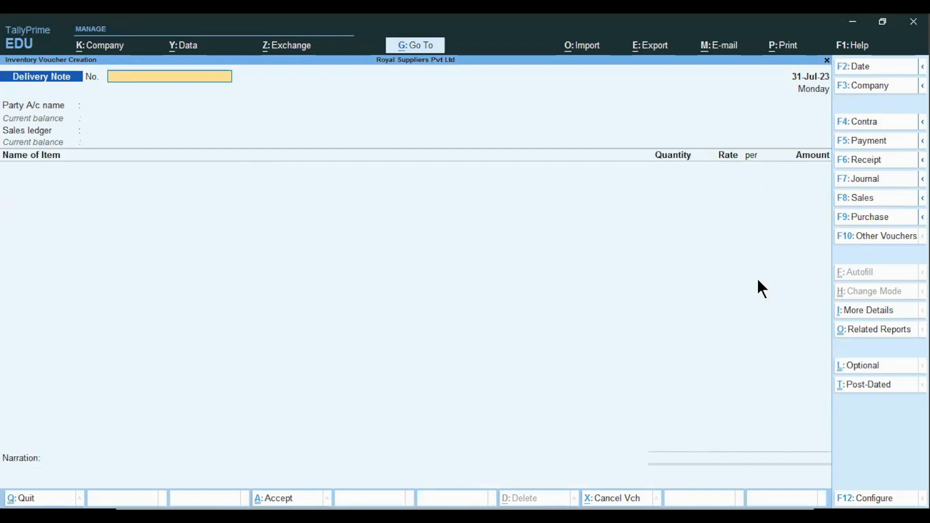
key(Escape)
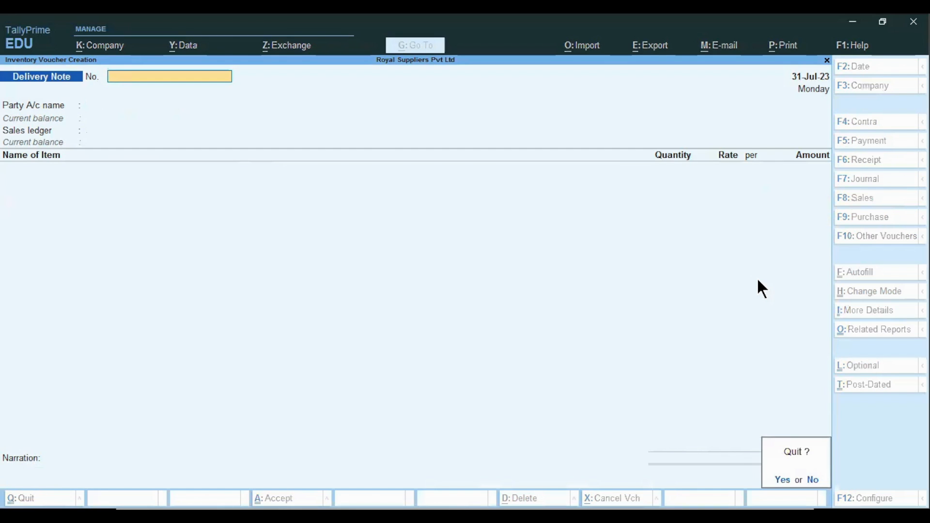
key(y)
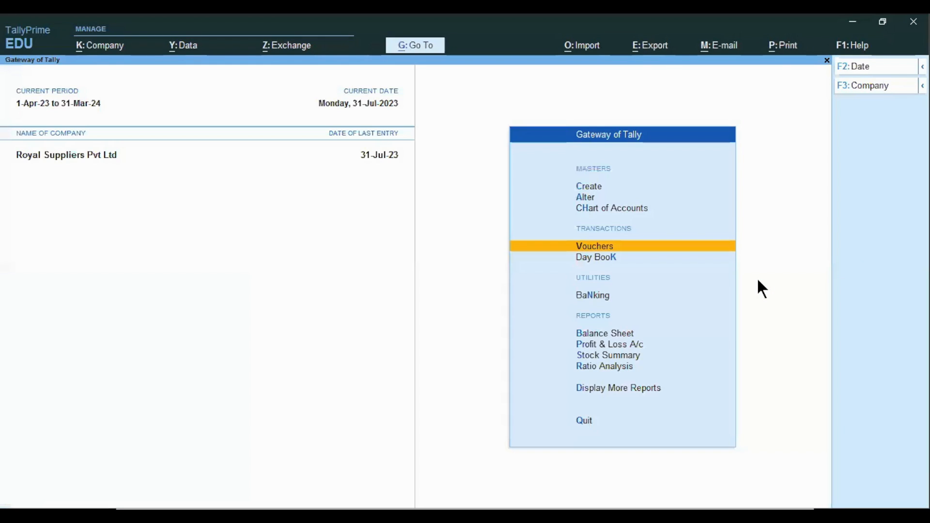
Open the Stock Summary and drill down through the TV group to the monthly summary of LG 4K Ultra HD.
key(Down)
key(Down)
key(Down)
key(s)
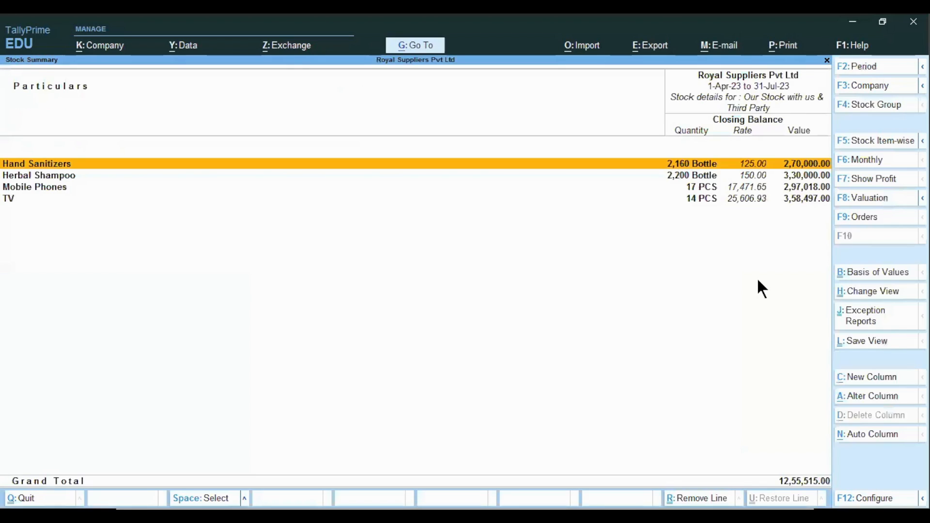
key(Down)
key(Down)
key(Return)
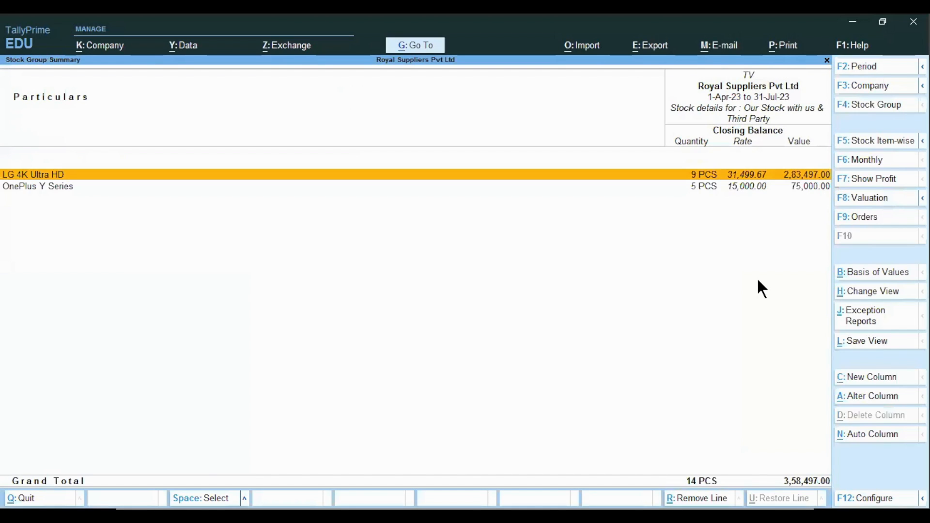
key(Return)
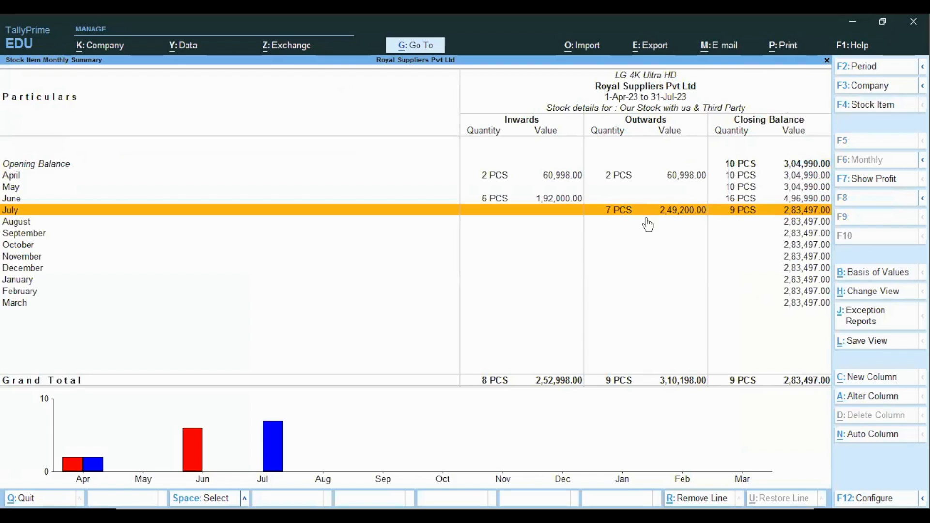
Examine the July stock vouchers of LG 4K Ultra HD, including the pending sale bills, and close the stock reports.
click(610, 212)
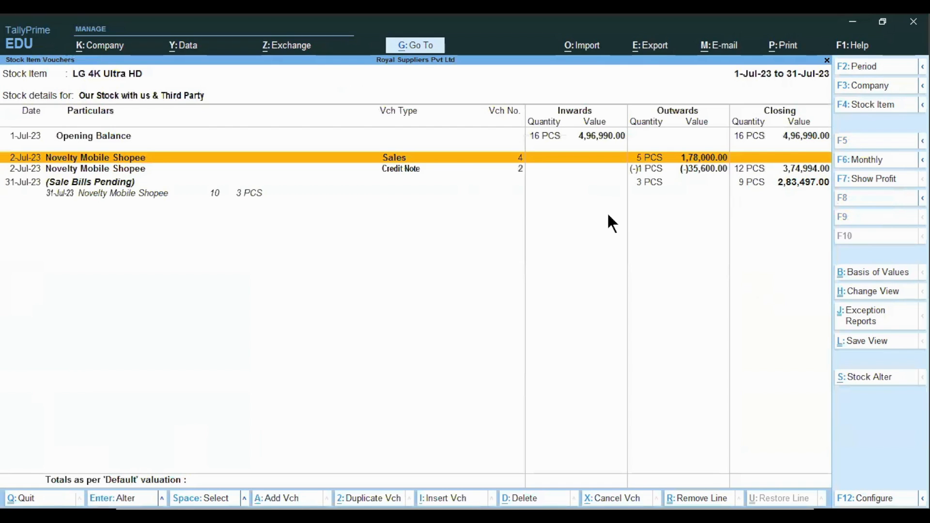
key(Down)
key(Down)
key(Down)
key(Up)
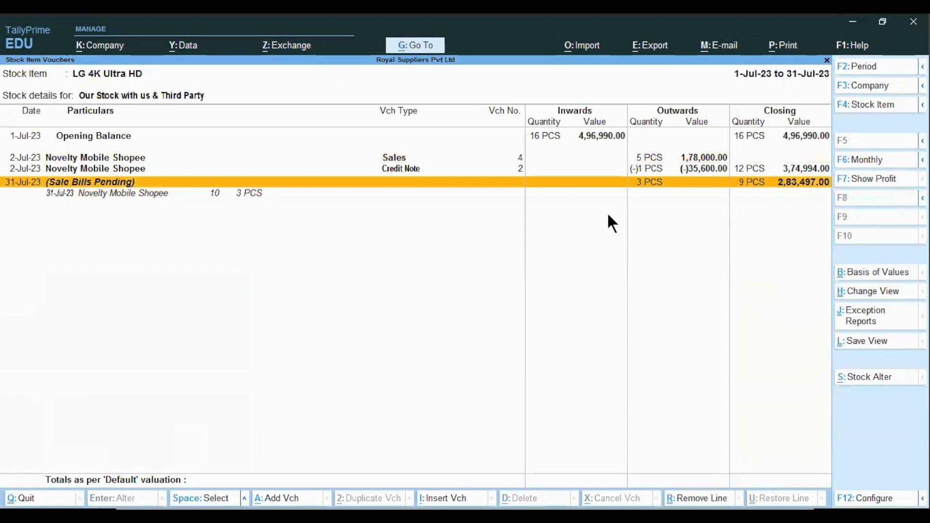
key(Escape)
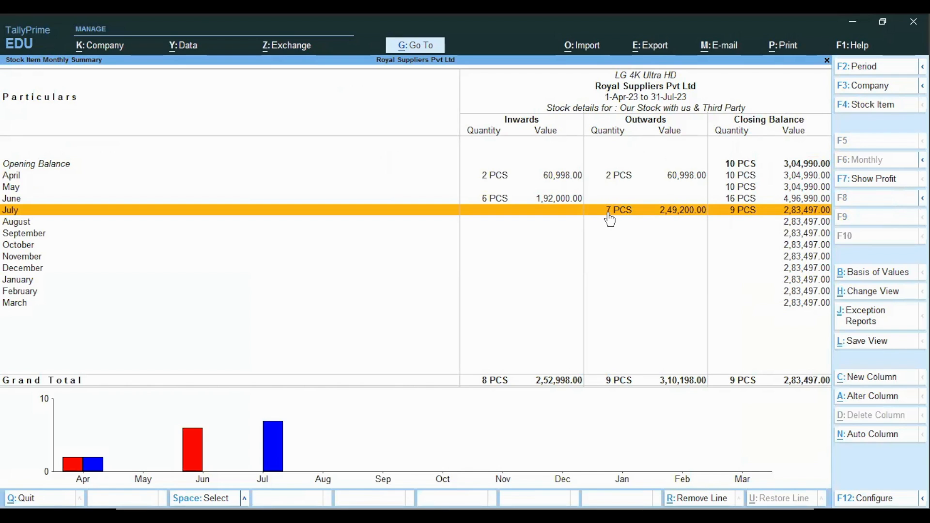
key(Escape)
key(Escape)
key(Escape)
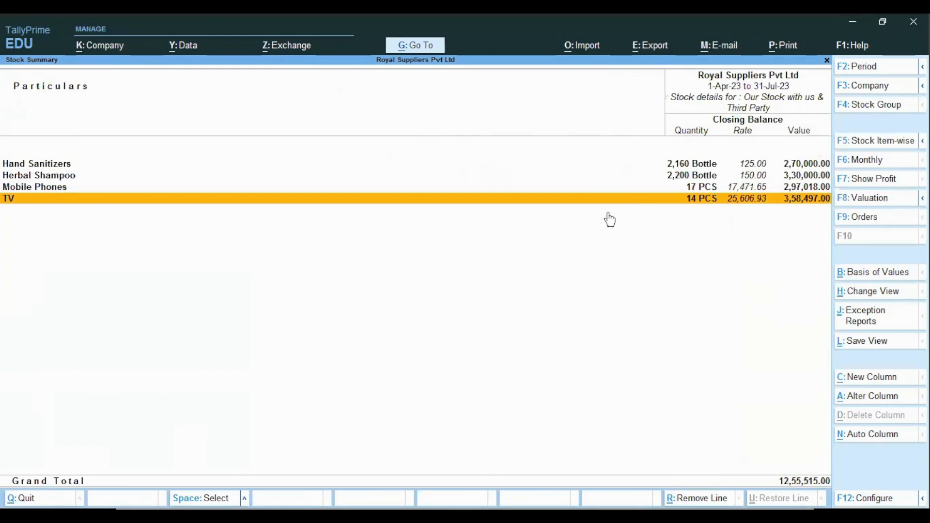
Reopen voucher entry and change the voucher type from Delivery Note to Rejections In.
key(Up)
key(Up)
key(Up)
key(Up)
key(Up)
key(Return)
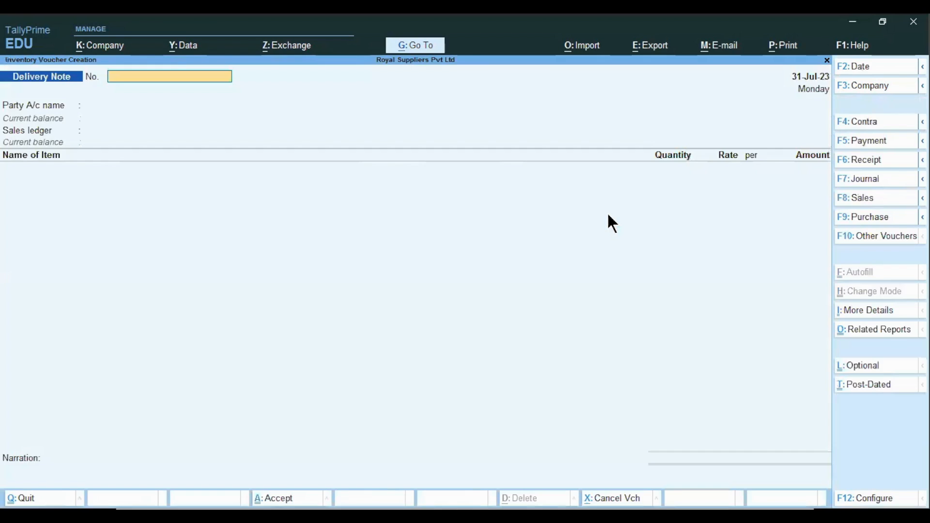
click(875, 237)
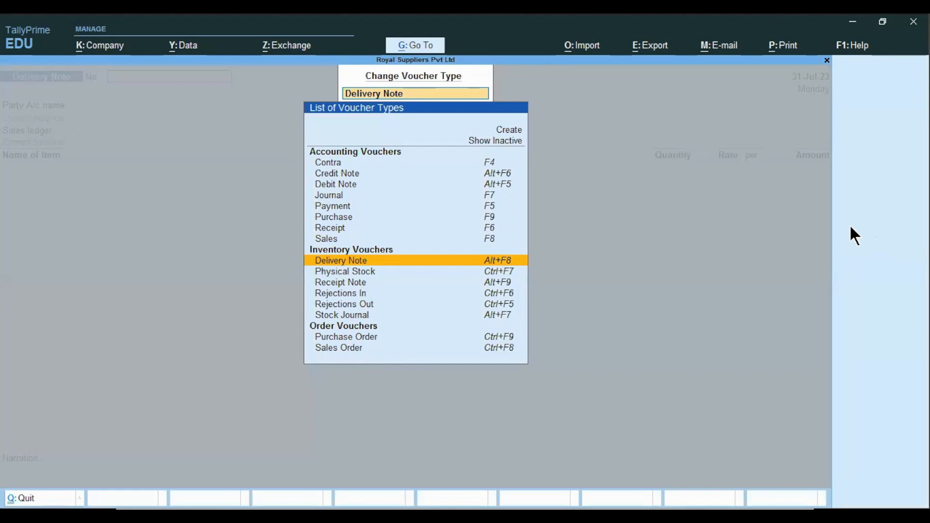
key(Down)
key(Down)
key(Down)
key(Return)
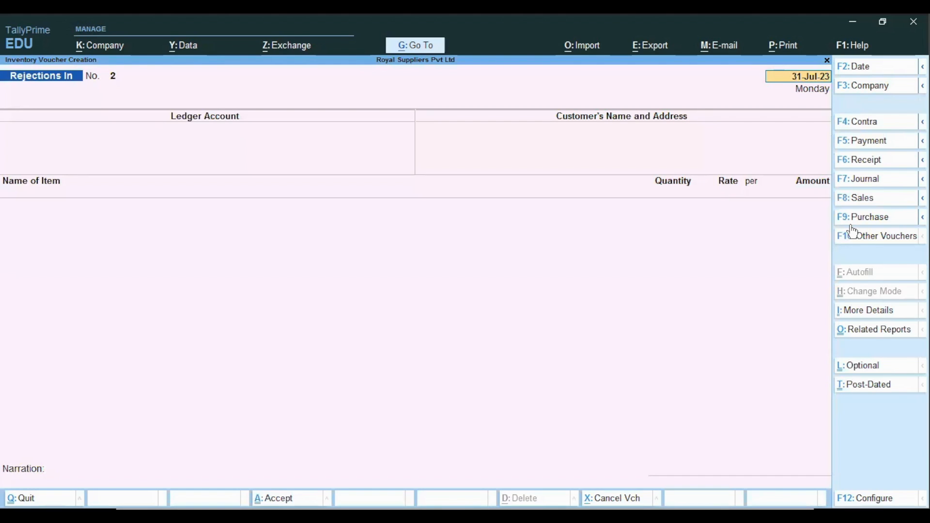
Set the Rejections In voucher's date to 1-Aug-23.
text(1/)
key(Return)
key(F2)
text(1)
key(Return)
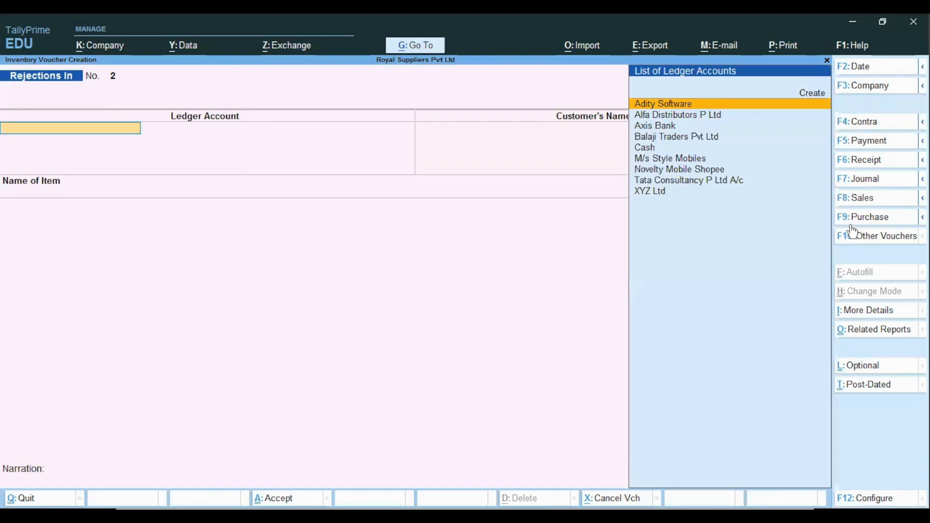
Choose Novelty Mobile Shopee as the Rejections In ledger account and accept its customer name and Nagpur address.
key(Down)
key(Down)
key(Down)
key(Down)
key(Down)
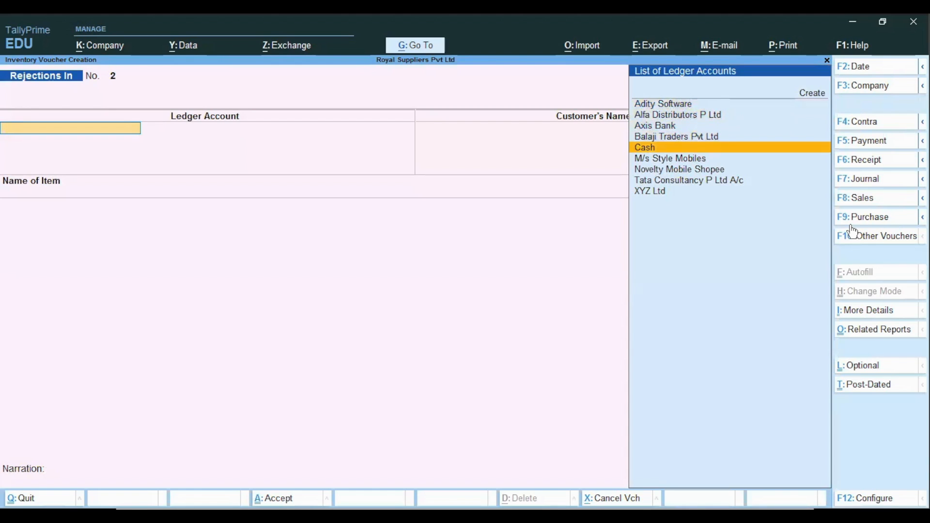
key(Down)
key(Return)
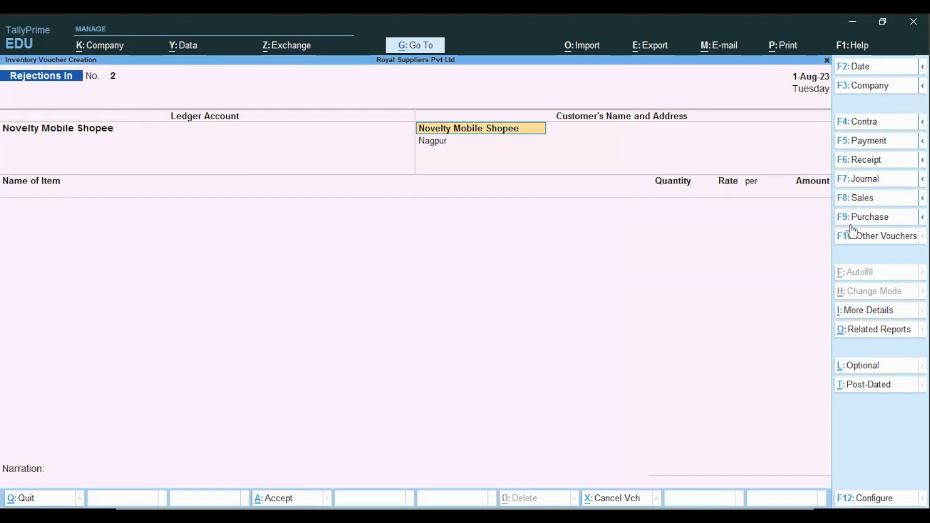
key(Return)
key(Return)
key(Return)
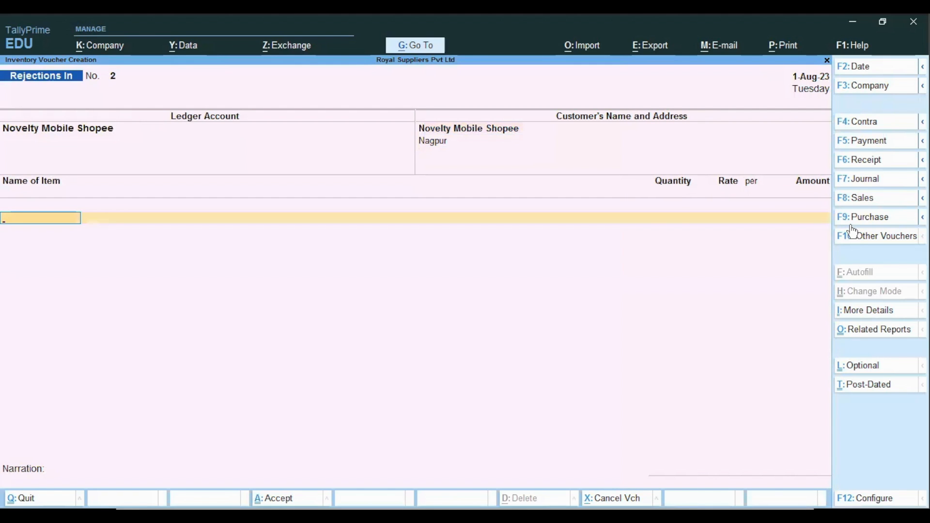
Add LG 4K Ultra HD to the Rejections In voucher with tracking number Not Applicable, order number Not Applicable and godown Shastri Road.
key(Return)
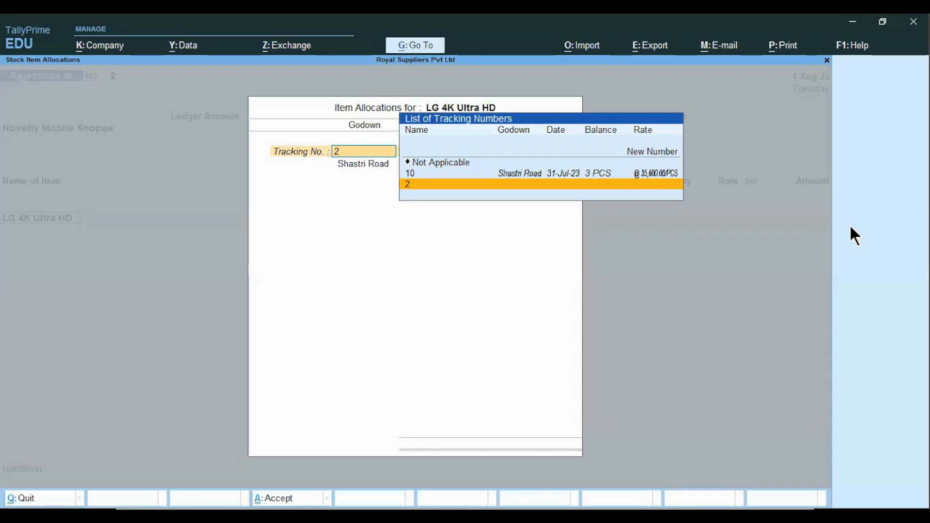
key(Up)
key(Up)
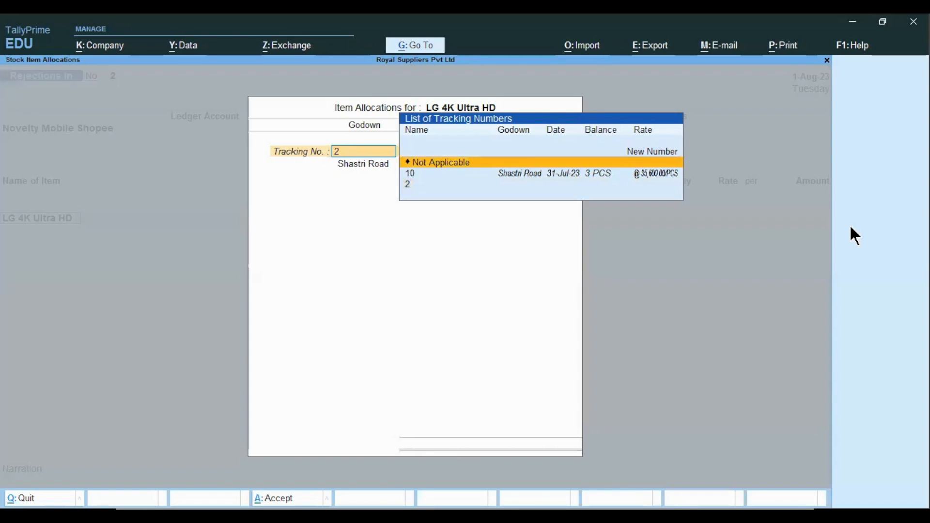
key(Return)
key(Return)
key(Return)
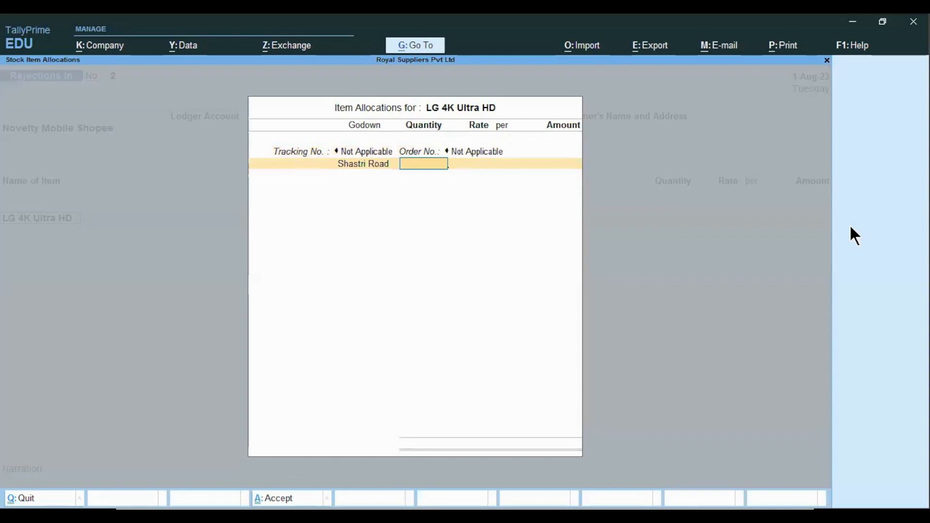
Enter 2 PCS at the 35,600.00 rate for LG 4K Ultra HD, save the Rejections In voucher and leave voucher entry.
text(2)
key(Return)
key(Return)
key(Return)
key(Return)
key(Return)
key(Return)
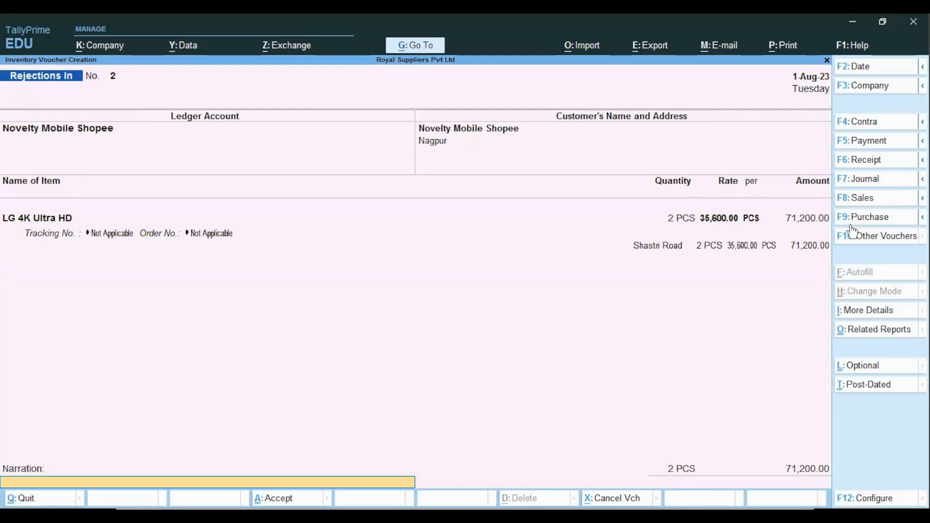
key(Return)
key(Return)
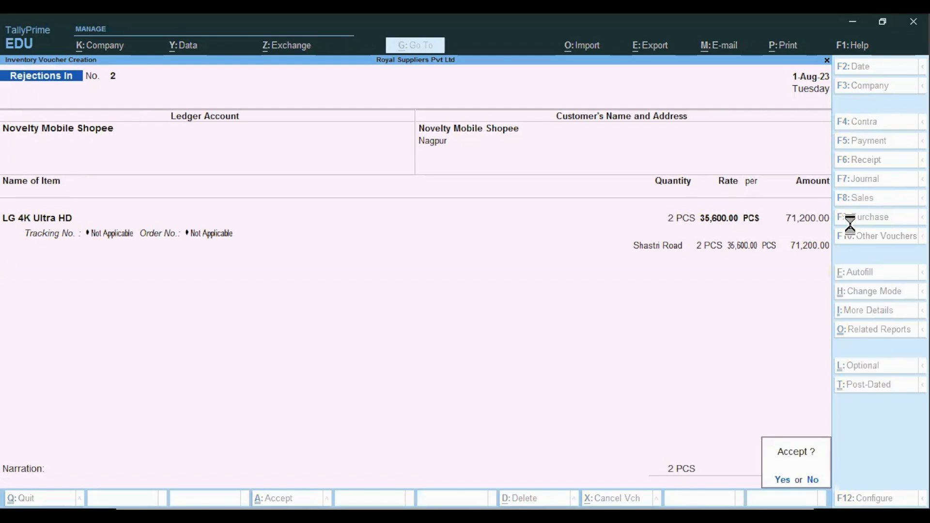
key(BackSpace)
key(Escape)
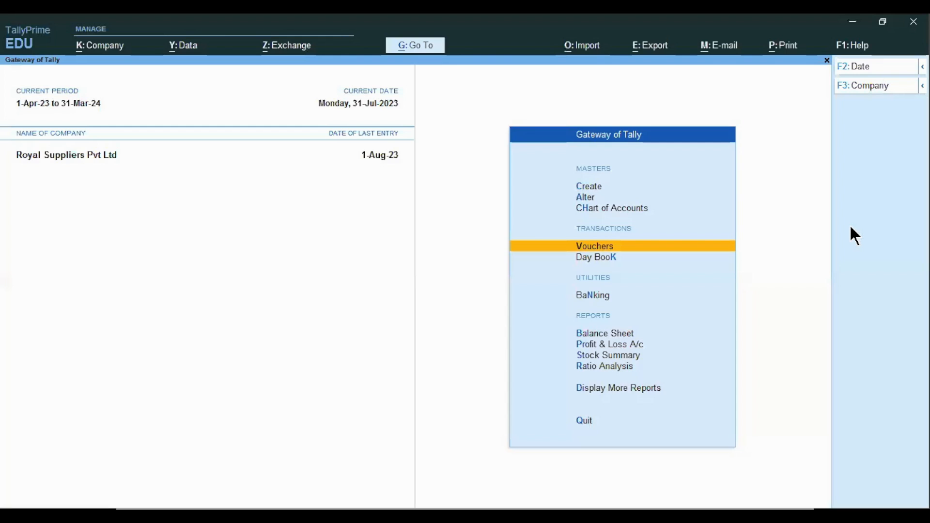
Open the LG 4K Ultra HD stock item master for alteration.
key(Up)
key(Up)
key(Return)
key(Down)
key(Down)
key(Down)
key(Down)
key(Down)
key(Down)
key(Down)
key(Down)
key(Down)
key(Return)
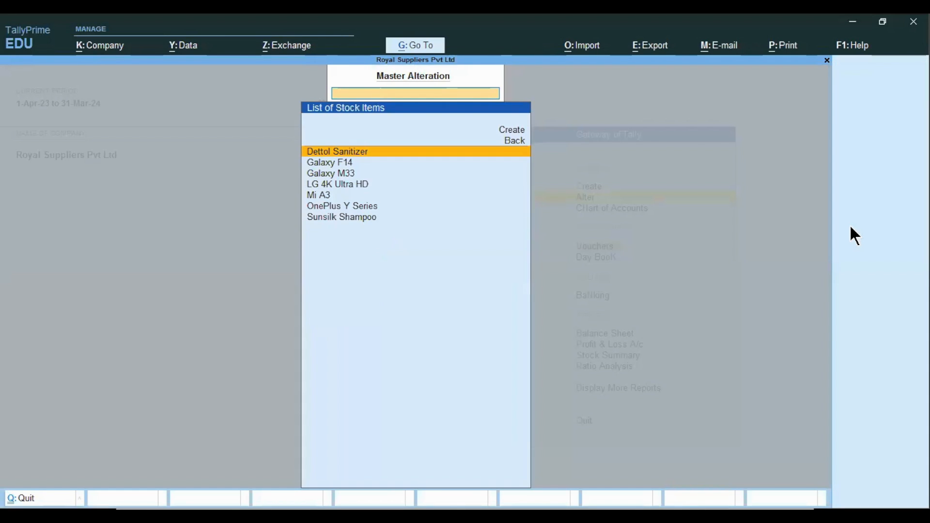
key(Down)
key(Down)
key(Down)
key(Return)
Review the behaviour options of LG 4K Ultra HD through to treating all rejections inward as scrap, and accept the stock item.
key(Return)
key(Return)
key(Return)
text(Y)
key(Return)
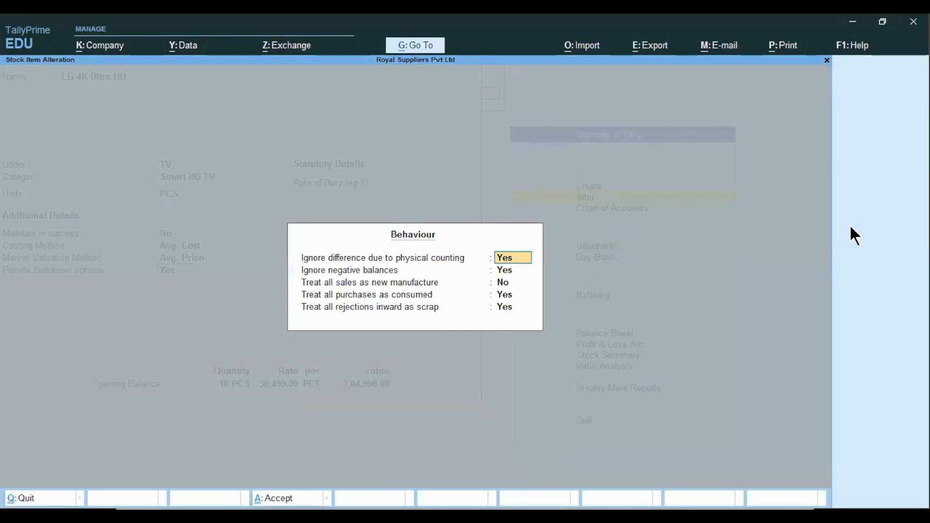
key(Return)
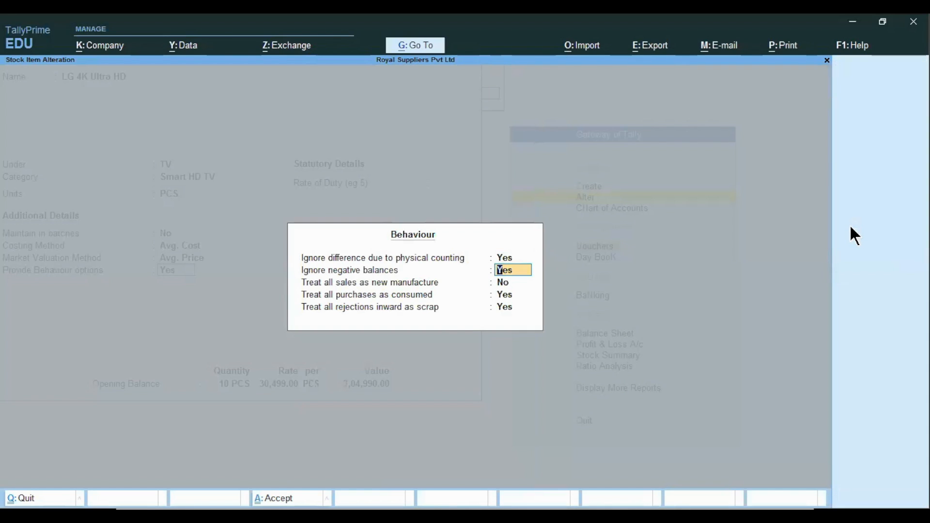
key(Return)
key(Return)
key(Return)
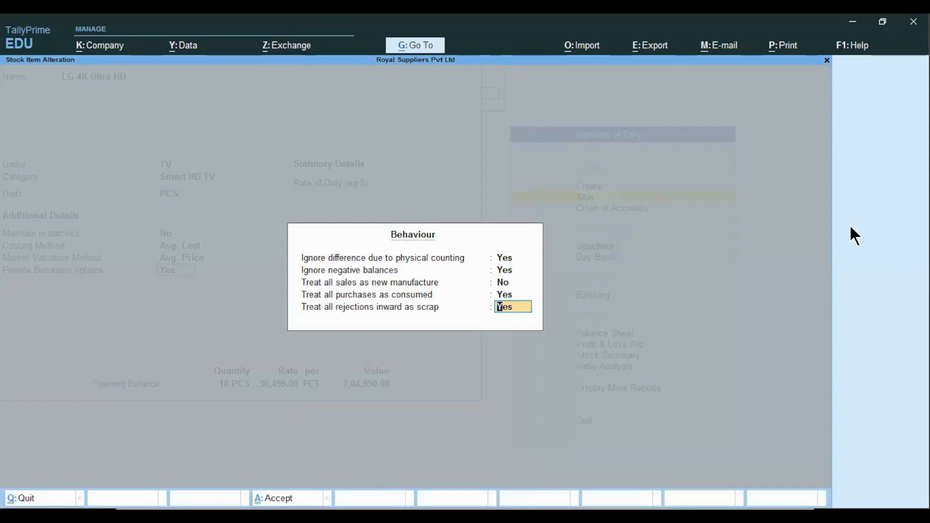
key(Return)
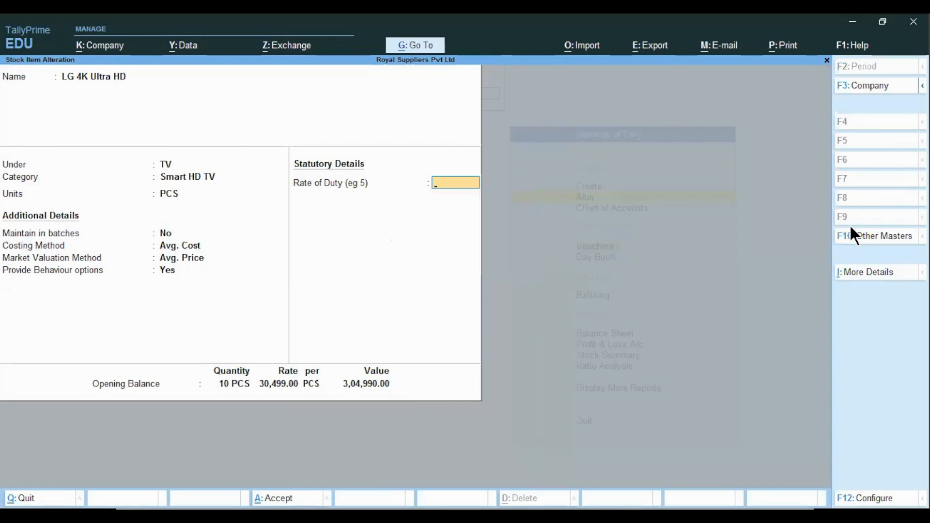
key(ctrl)
key(ctrl+a)
key(Escape)
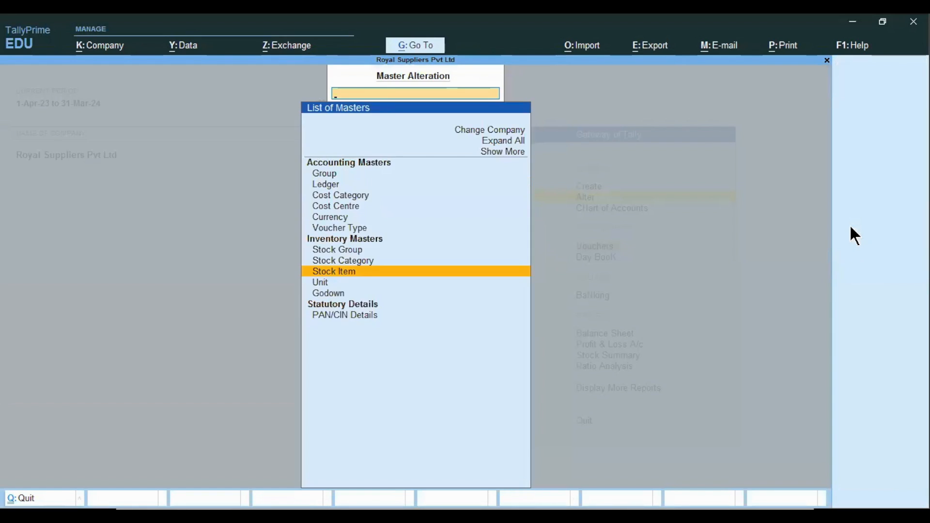
key(Escape)
Open the monthly stock summary of LG 4K Ultra HD in the TV group and compare its July and August movements.
key(s)
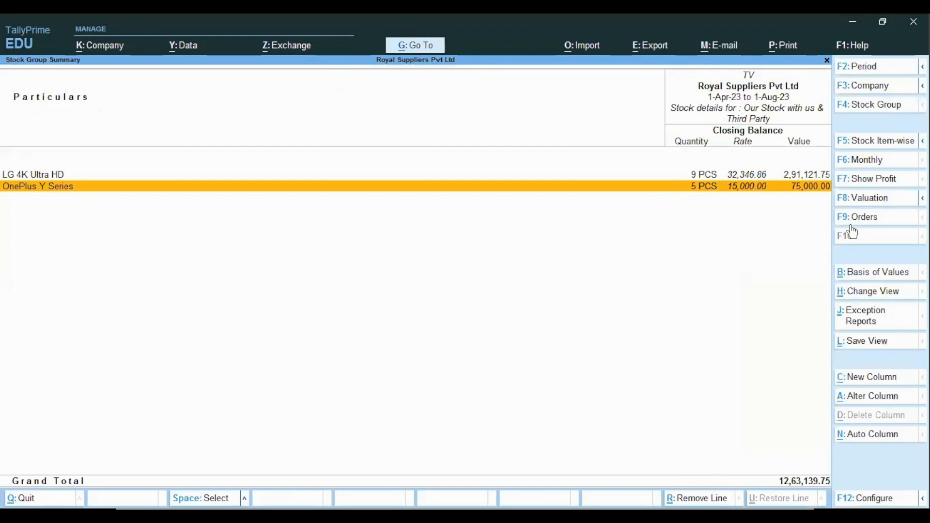
key(Up)
key(Return)
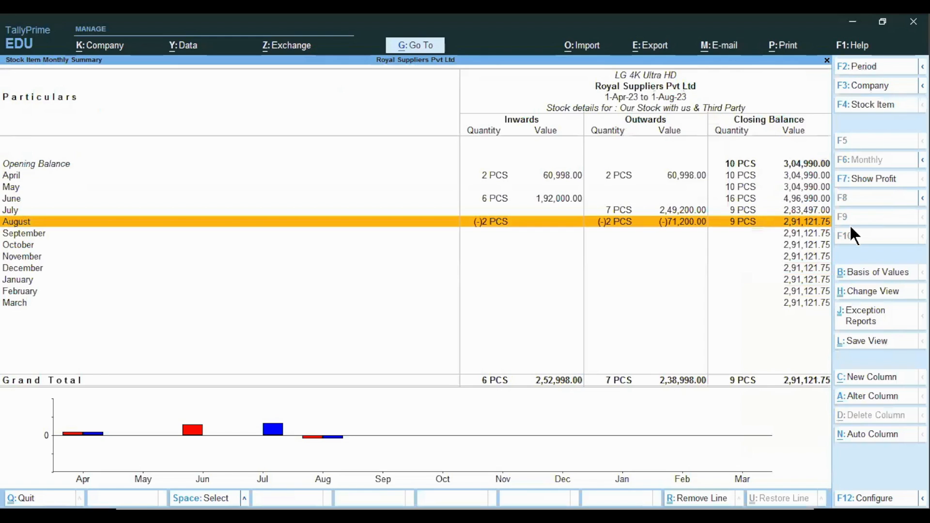
key(Down)
key(Up)
key(Up)
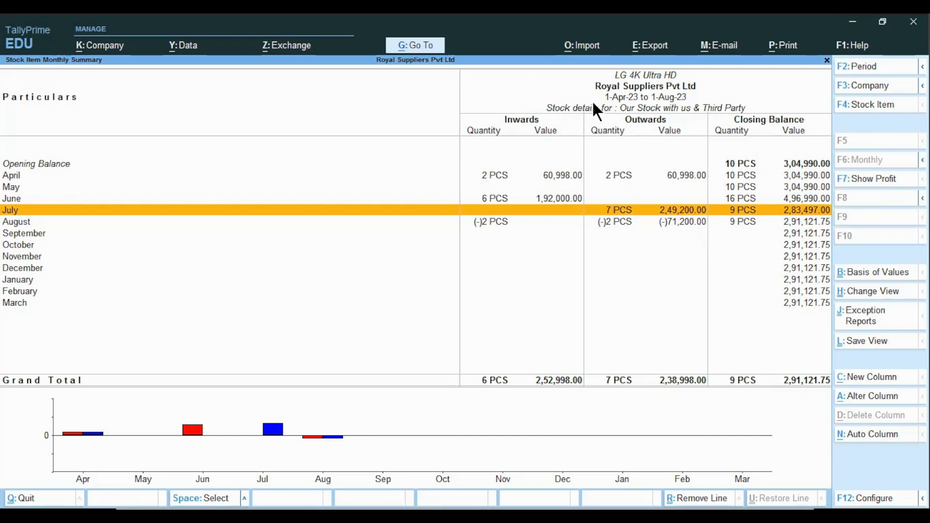
Examine the August stock vouchers of LG 4K Ultra HD and go back to the Stock Summary.
click(493, 227)
click(492, 226)
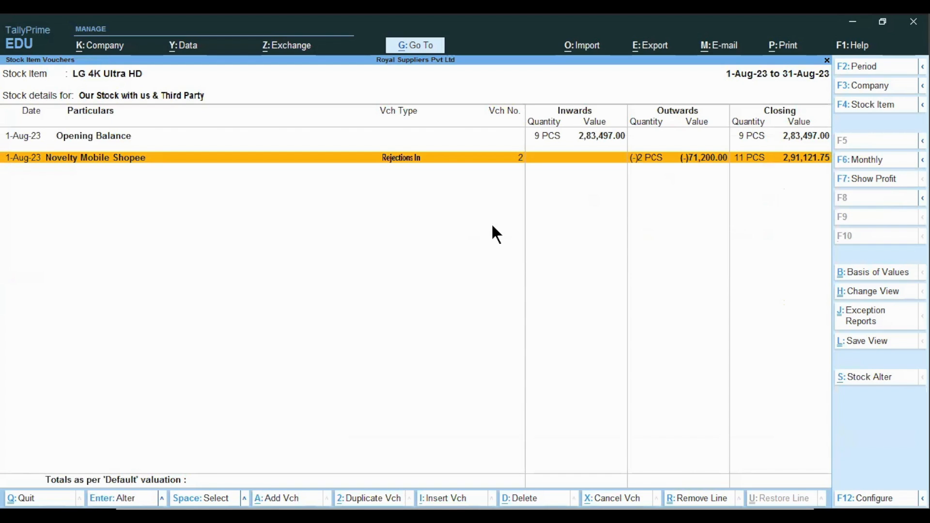
key(Escape)
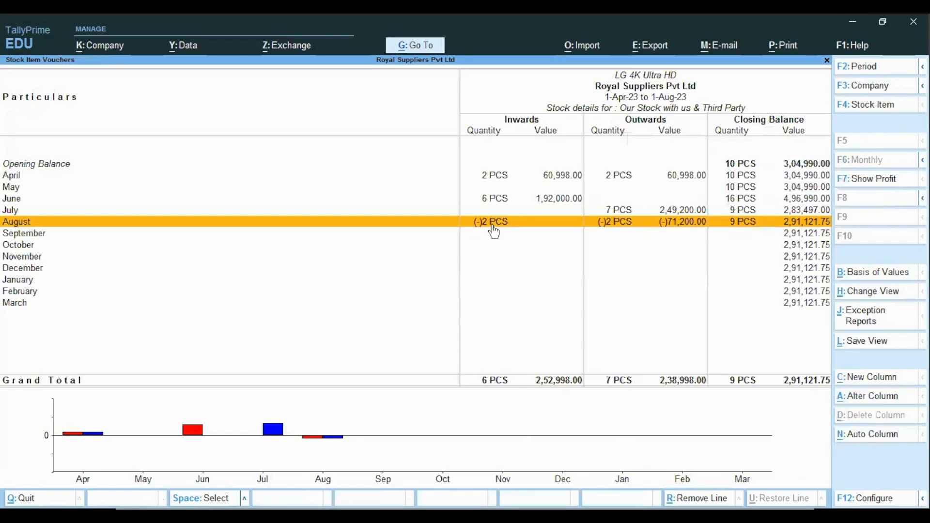
key(Escape)
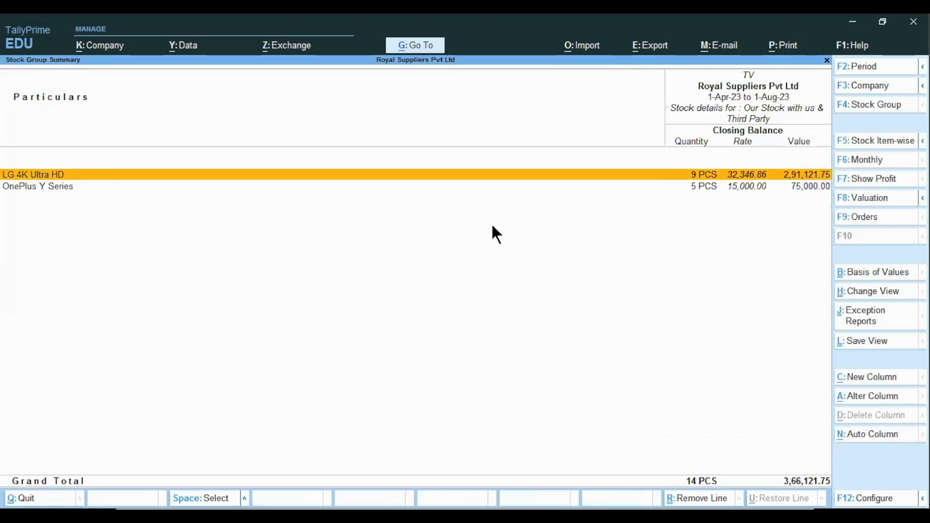
key(Escape)
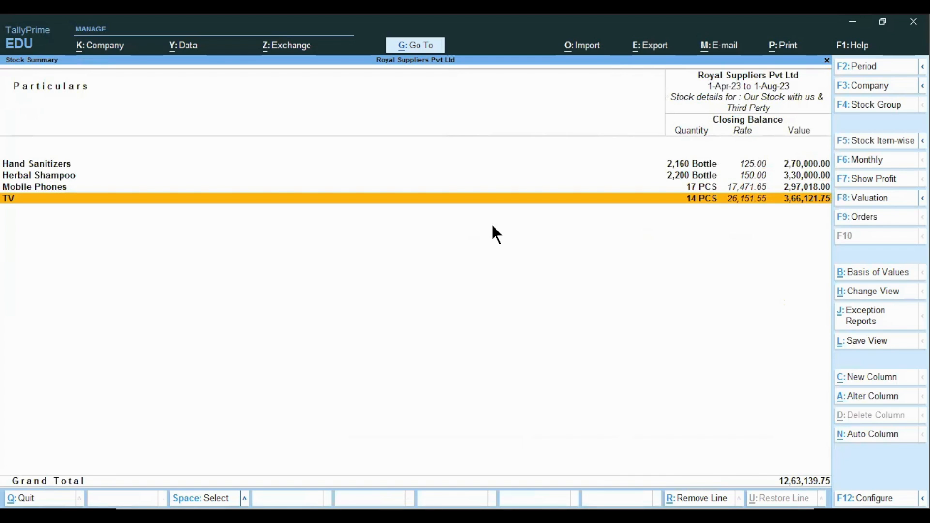
Switch to the presentation to view the Stock Configuration slide, return to TallyPrime and close the Stock Summary.
key(alt+Tab)
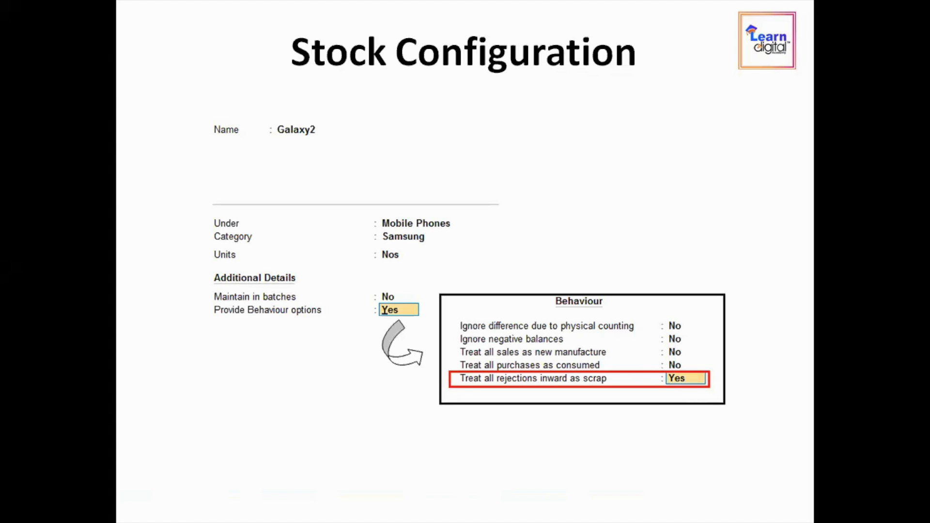
key(Right)
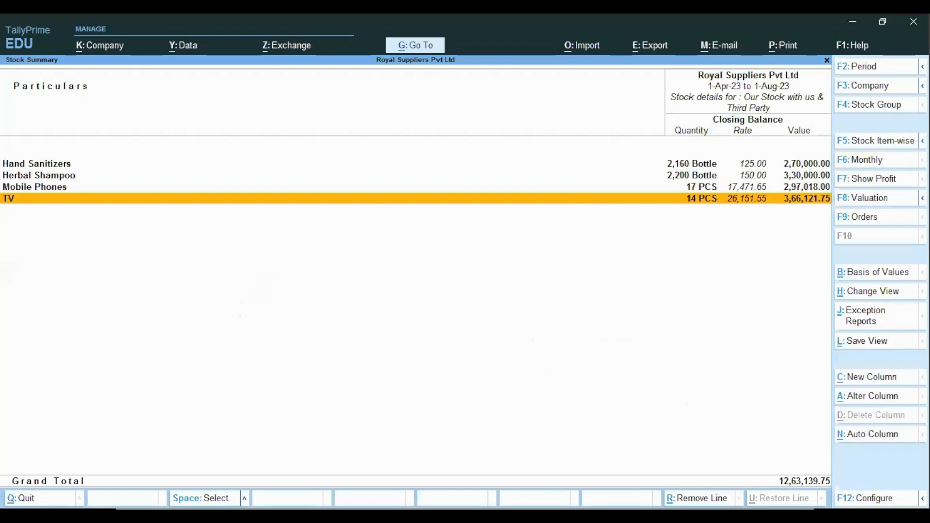
key(Escape)
key(Escape)
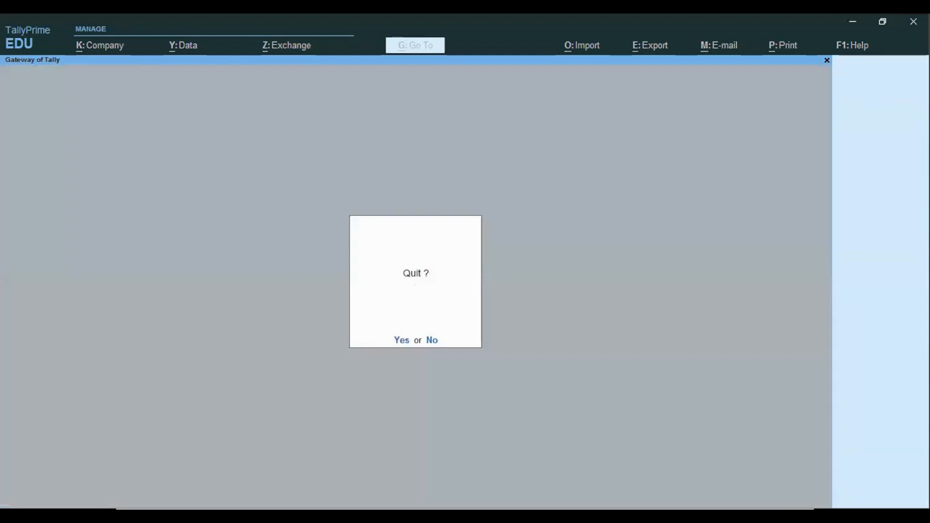
key(n)
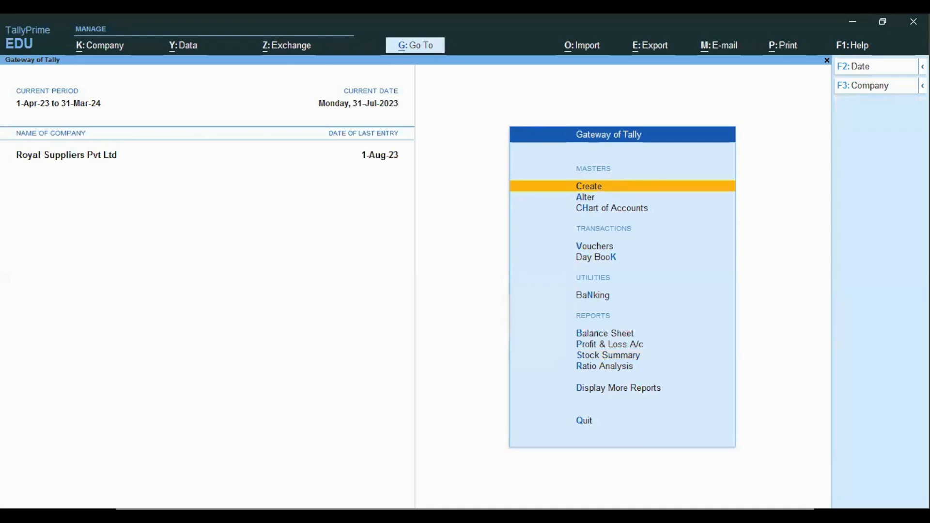
Start a new stock item master and name it Nails.
key(Return)
key(Down)
key(Down)
key(Down)
key(Down)
key(Down)
key(Down)
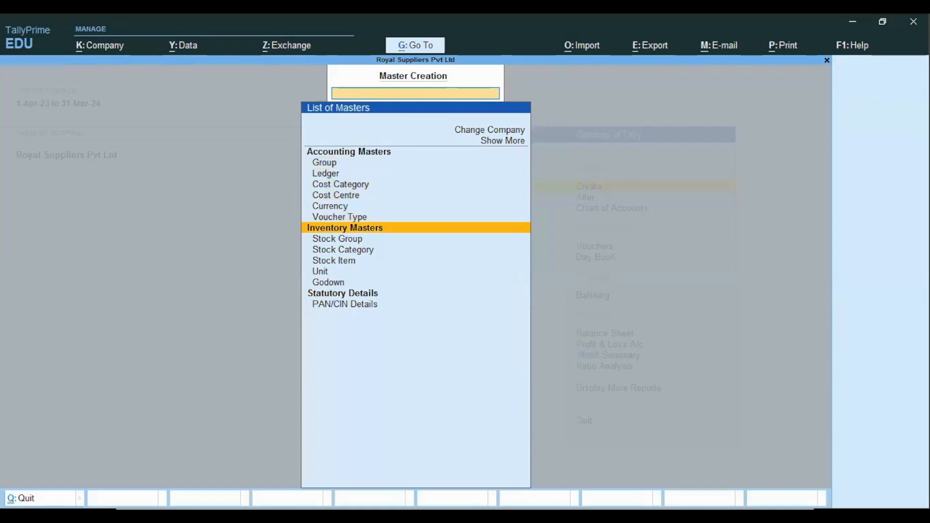
key(Down)
key(Down)
key(Down)
key(Return)
text(Nails)
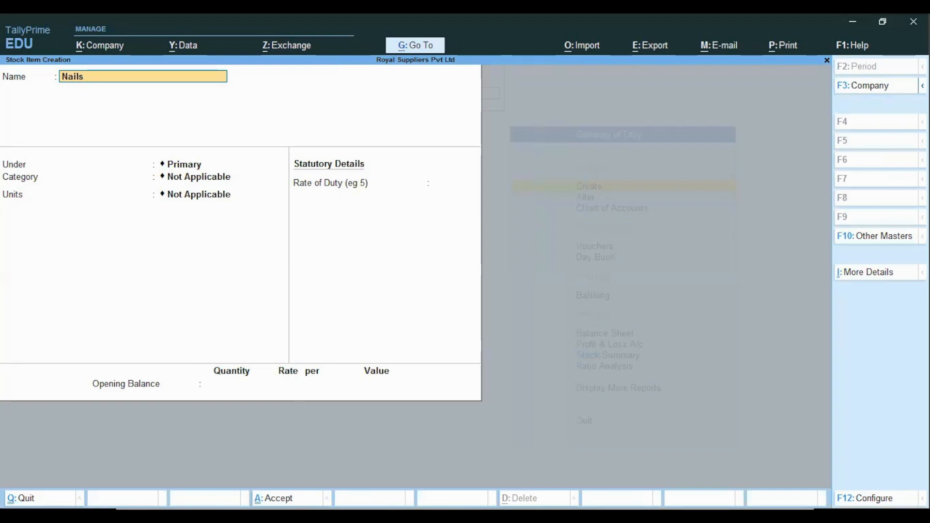
key(Return)
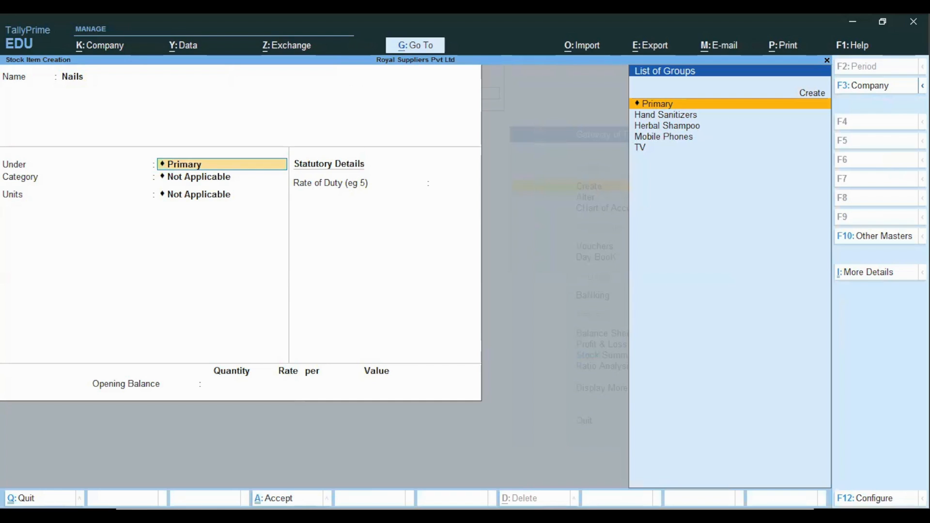
Place Nails under the Primary group with category Not Applicable and set its unit to KG.
key(Return)
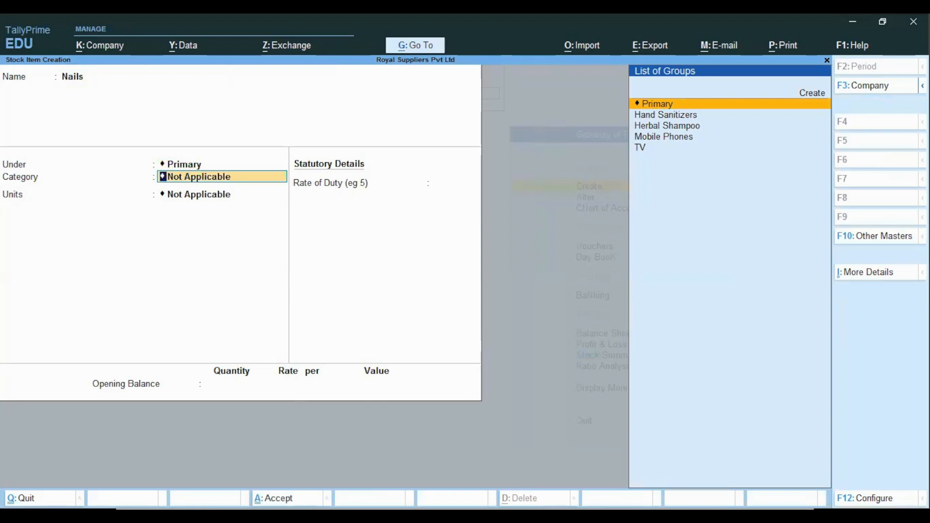
key(Return)
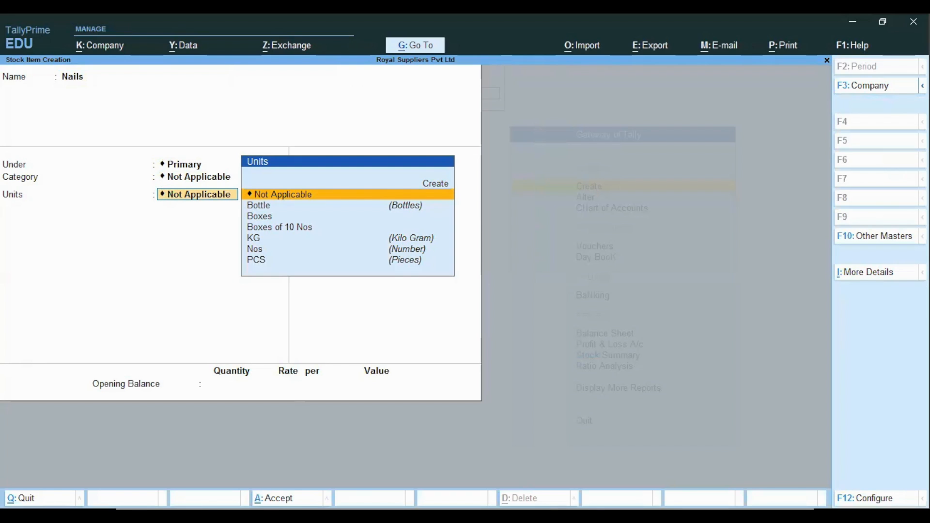
key(Down)
key(Down)
key(Down)
key(Down)
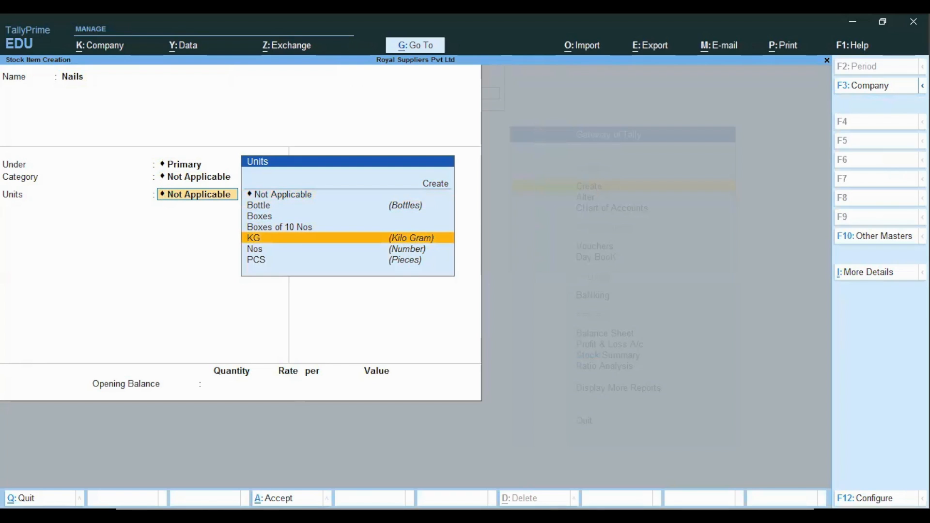
key(Return)
Enable behaviour options for Nails and set Treat all purchases as consumed to Yes.
key(Return)
key(Return)
key(Return)
text(y)
key(Return)
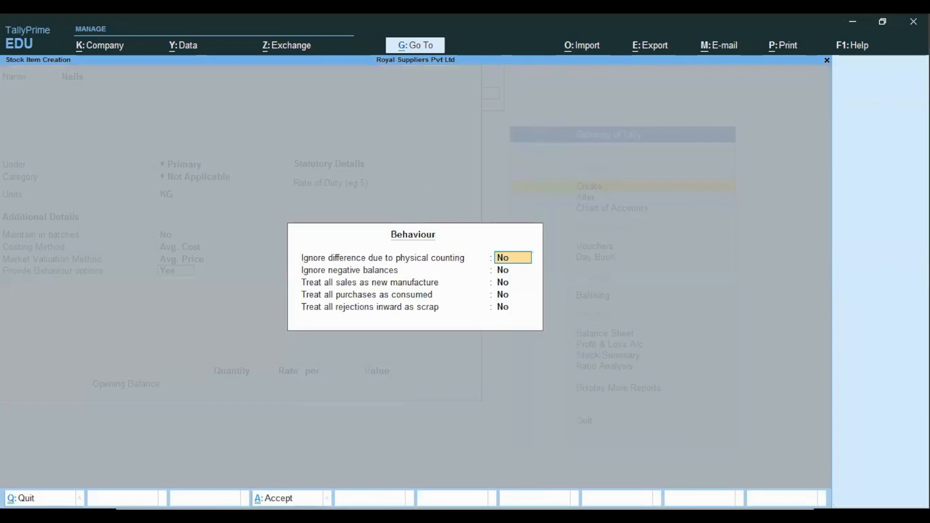
key(Return)
key(Return)
key(Return)
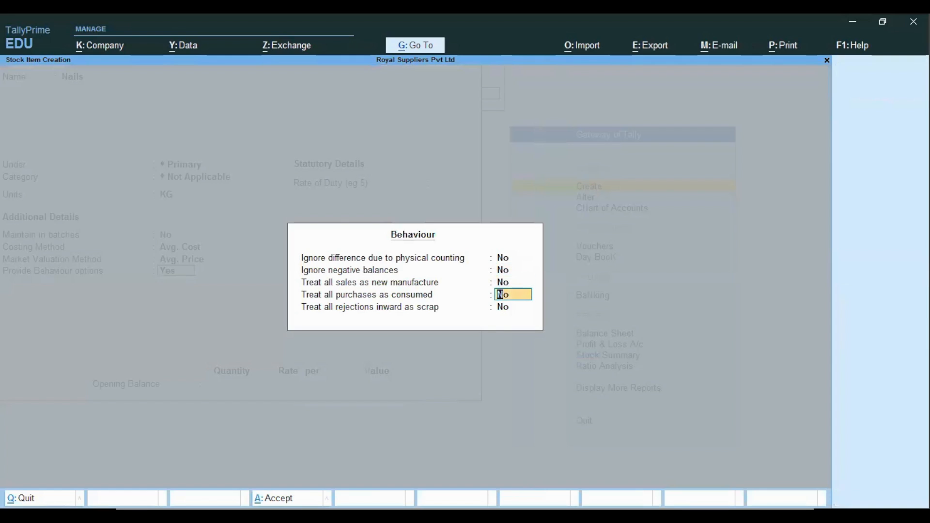
text(y)
key(Return)
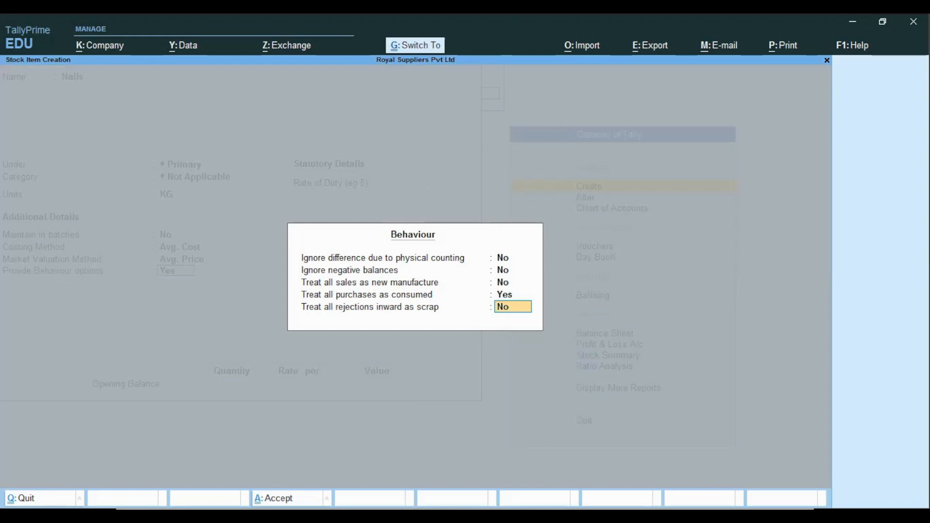
Leave Treat all rejections inward as scrap at No, save the Nails stock item and close master creation.
key(Return)
key(ctrl)
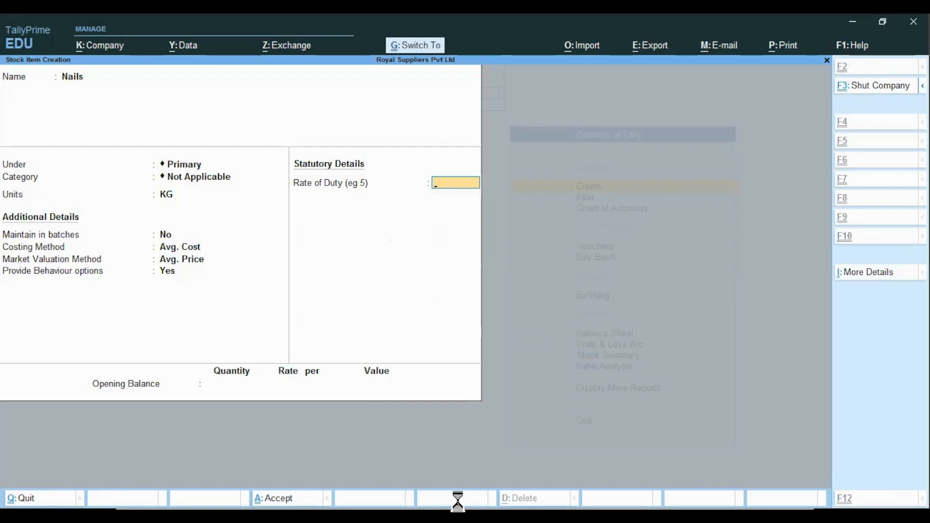
key(ctrl+a)
key(Escape)
key(Return)
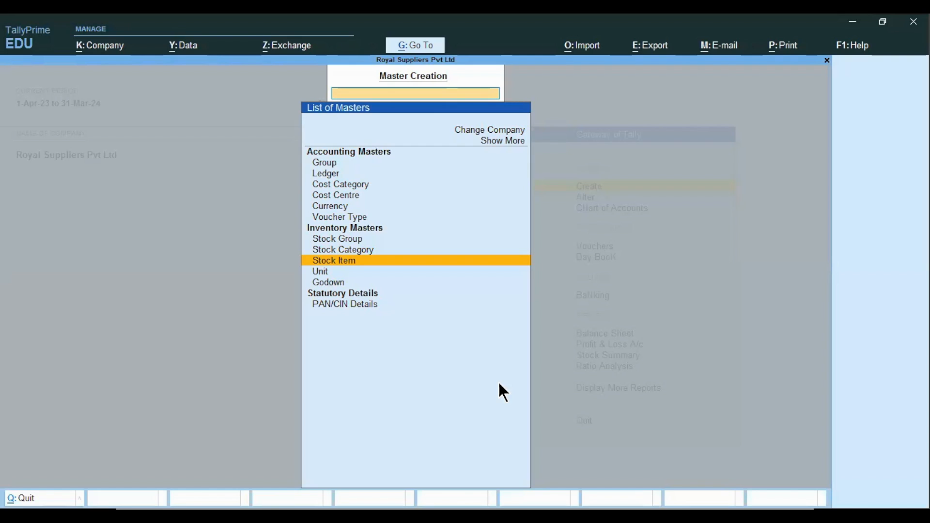
key(Escape)
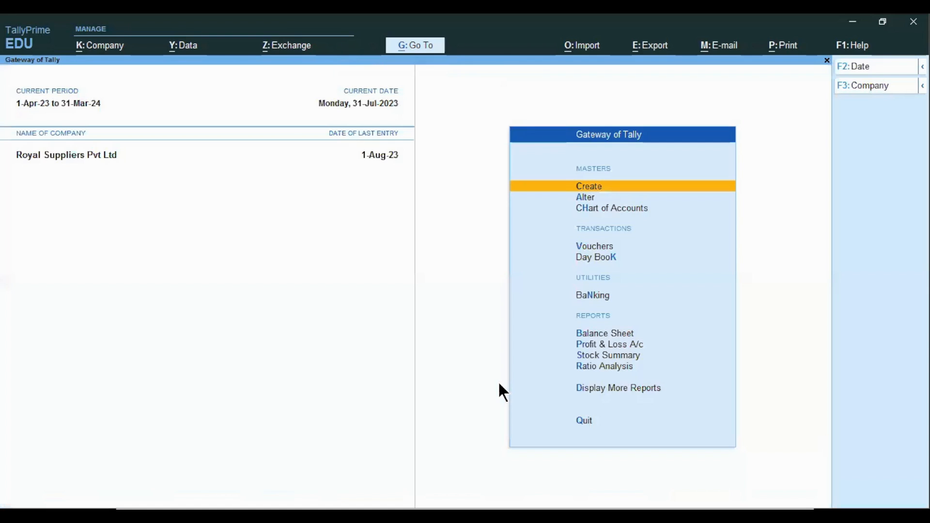
Start a Purchase voucher dated 1-Aug-23 with supplier invoice number bill -01.
key(v)
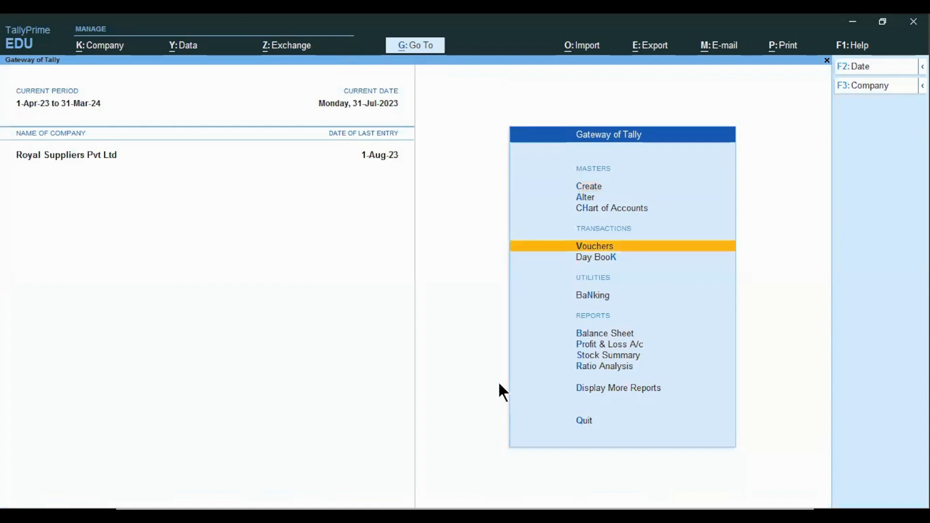
key(Return)
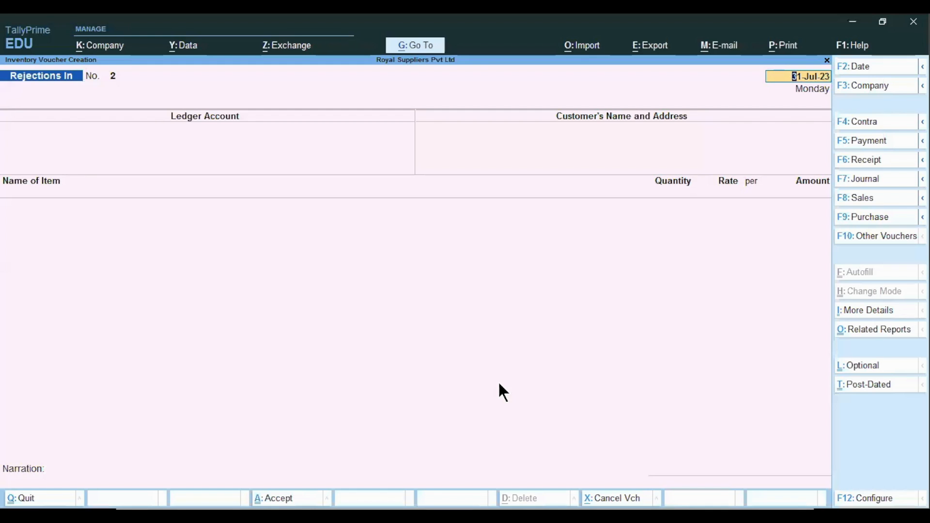
click(864, 217)
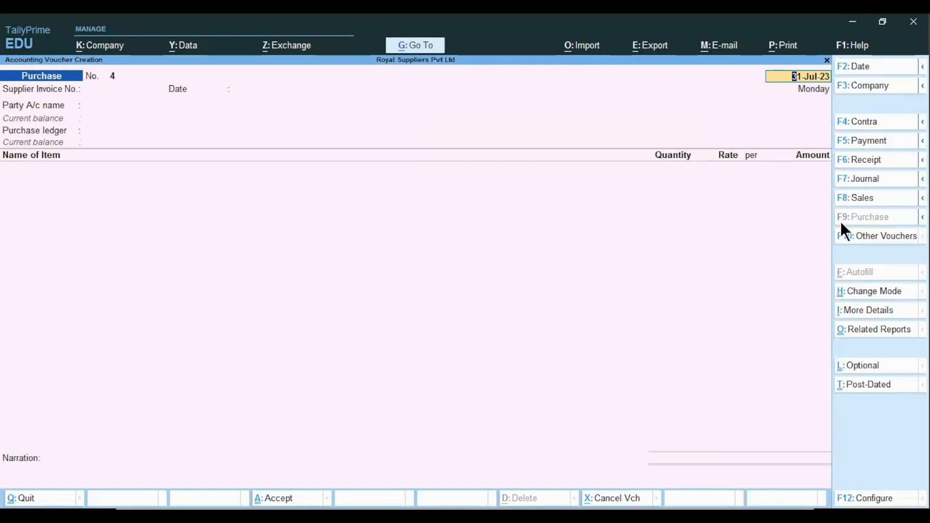
text(1-8)
key(Return)
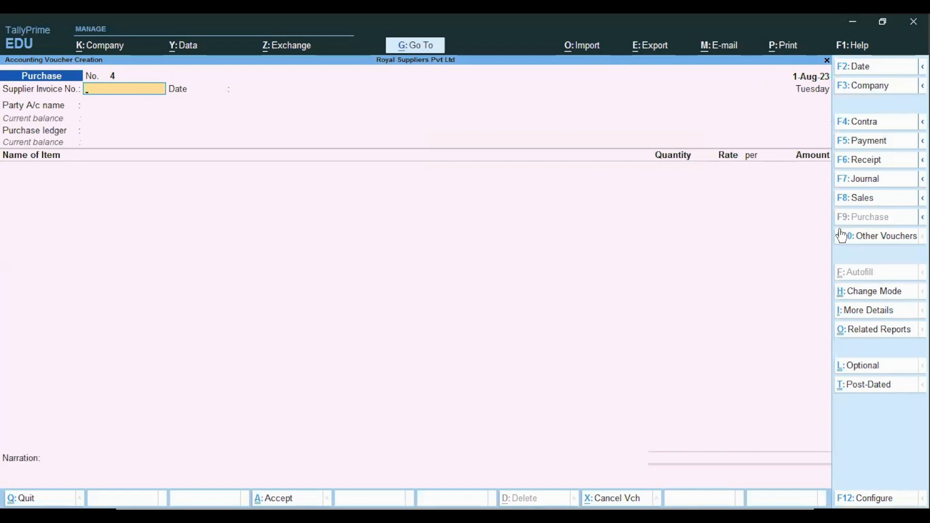
text(bill -01)
key(Return)
key(Return)
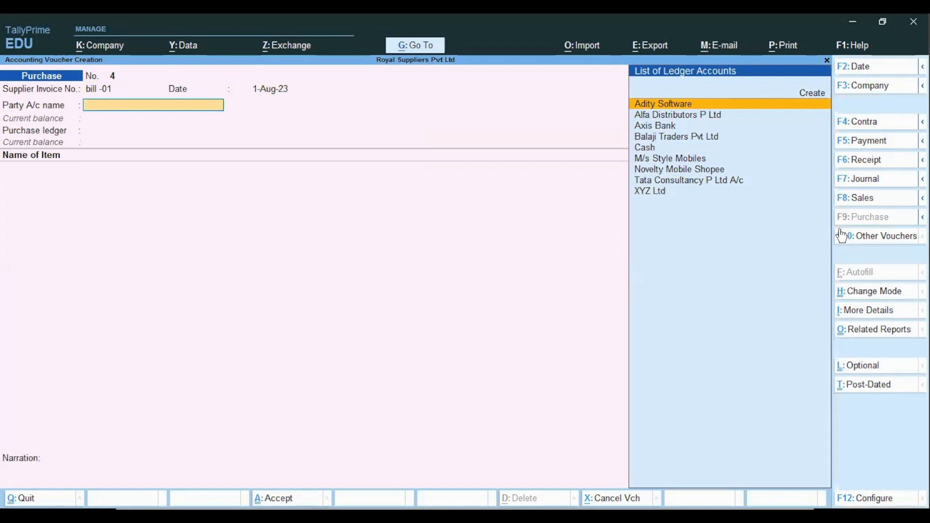
Set Cash as the party account, accept its party details and use Purchase A/c as the purchase ledger.
key(Down)
key(Down)
key(Down)
key(Down)
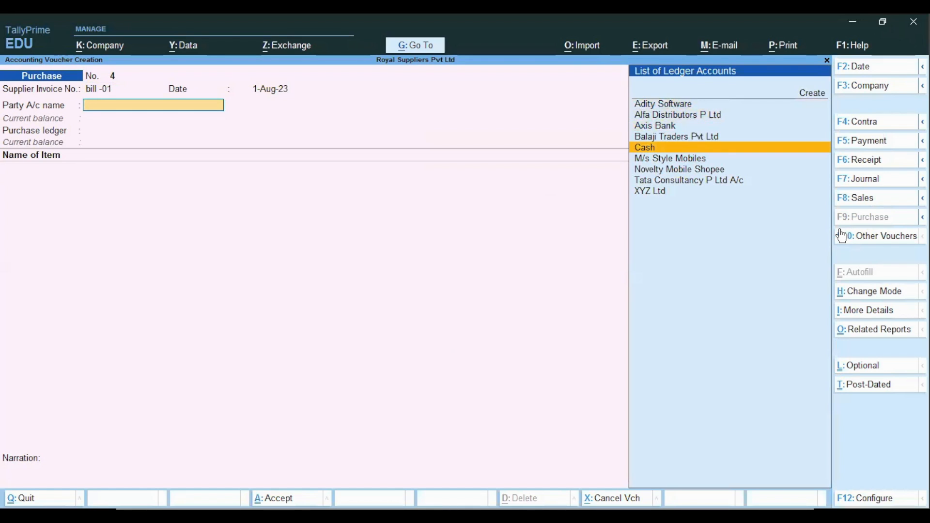
key(Return)
key(Return)
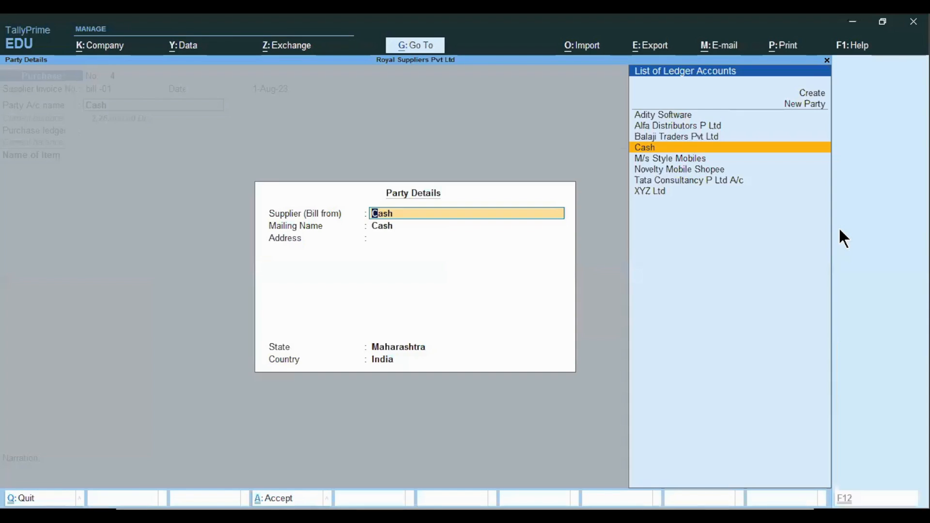
key(Return)
key(Return)
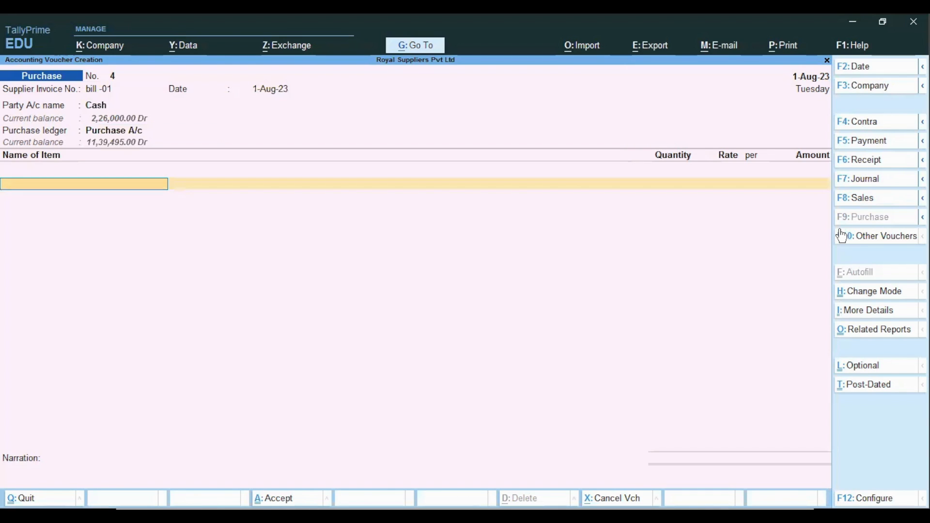
Add Nails as the purchased item and allocate it to the M G Road godown with no tracking or order number.
text(Na)
key(Return)
key(Return)
key(Return)
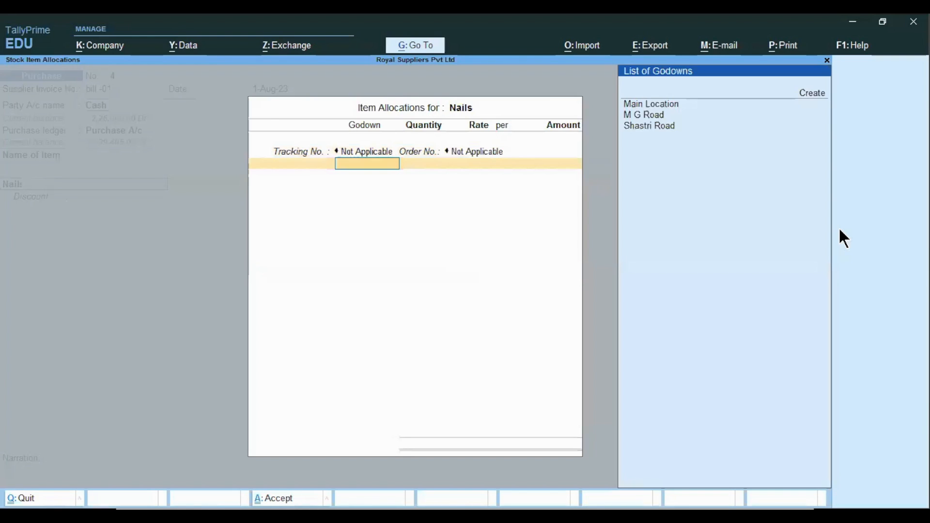
key(Down)
key(Return)
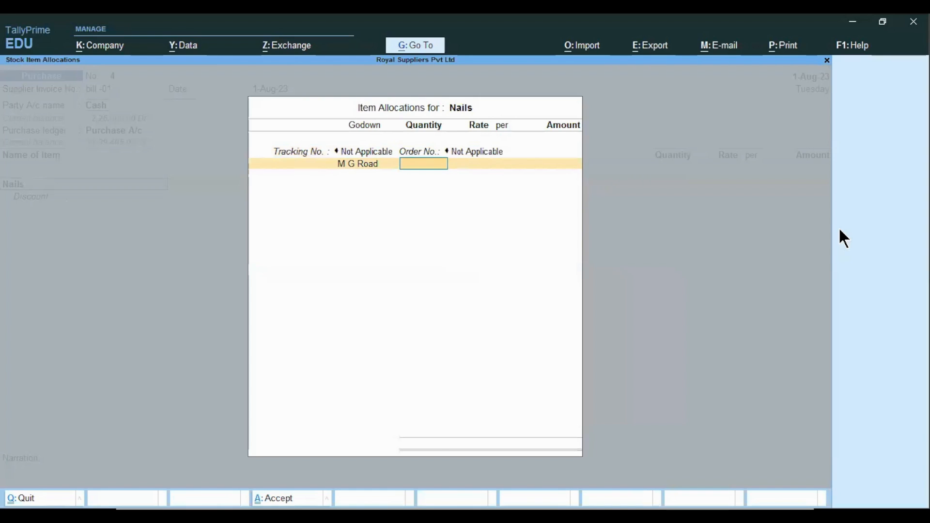
Enter a quantity of 1.000 KG at a rate of 500 per KG for Nails and finish the item list.
text(1.000 KG)
key(Return)
text(500)
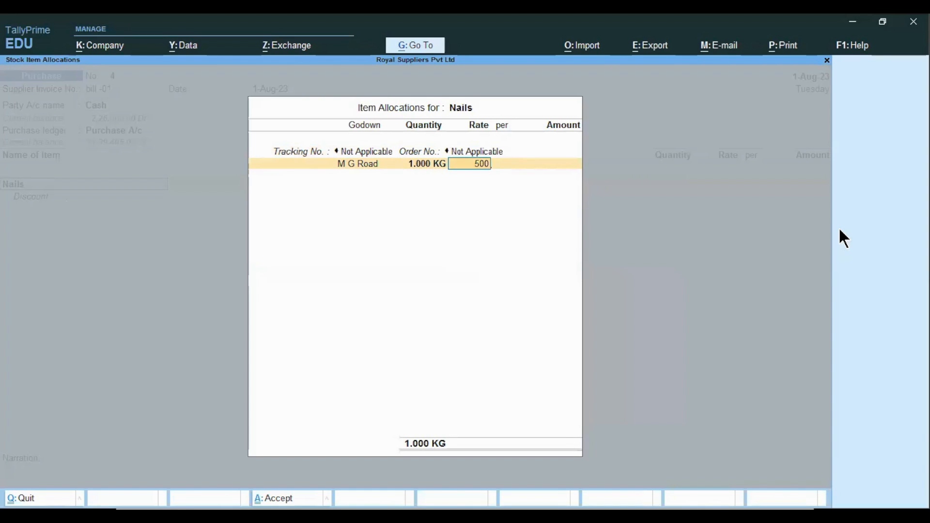
key(Return)
key(Return)
key(Return)
key(Return)
key(Return)
key(Return)
key(Return)
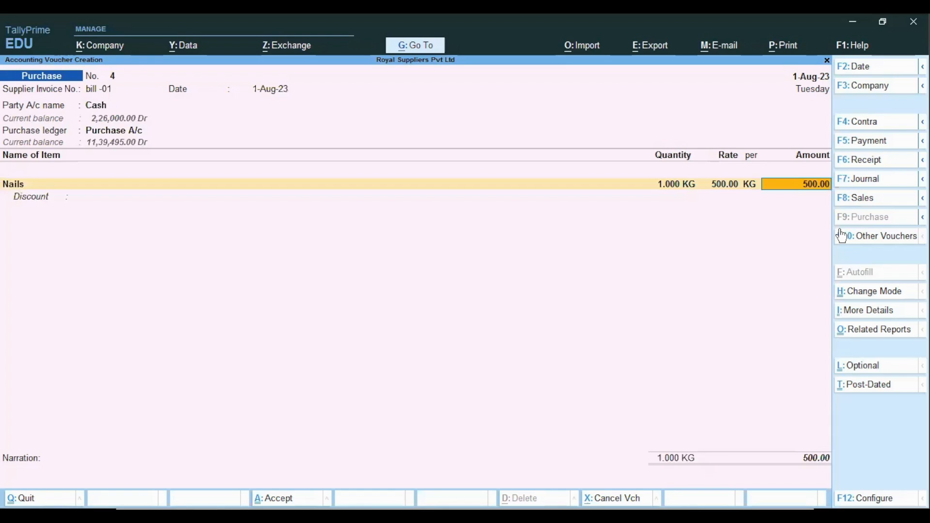
key(Return)
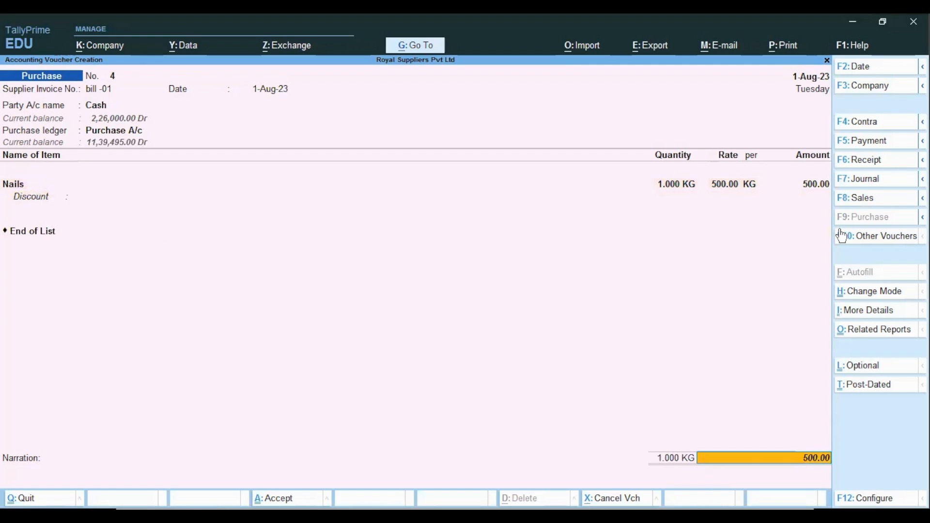
Leave the narration blank, save the purchase voucher and exit voucher entry.
key(Return)
key(Return)
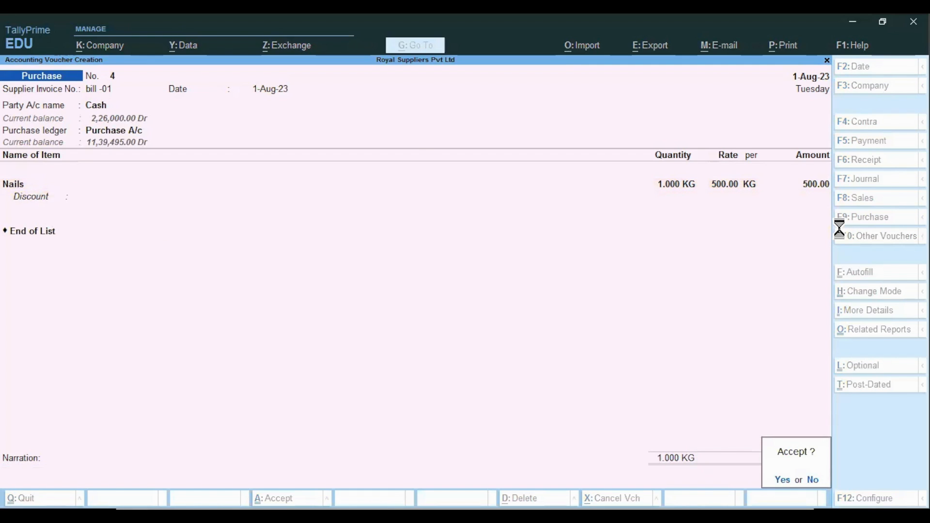
key(Return)
key(Escape)
key(Return)
Check the Stock Summary for the effect of the Nails purchase and close the report.
key(Down)
key(Down)
key(Down)
key(Down)
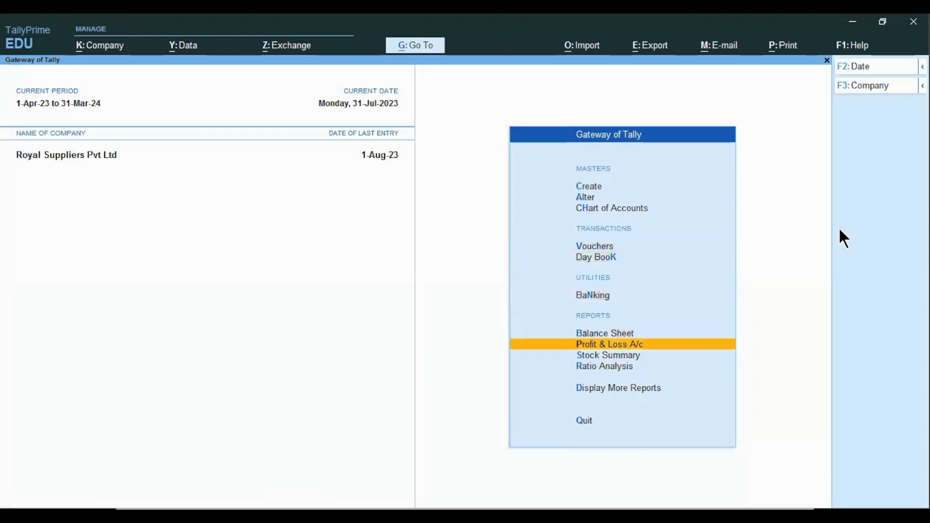
key(Down)
key(Return)
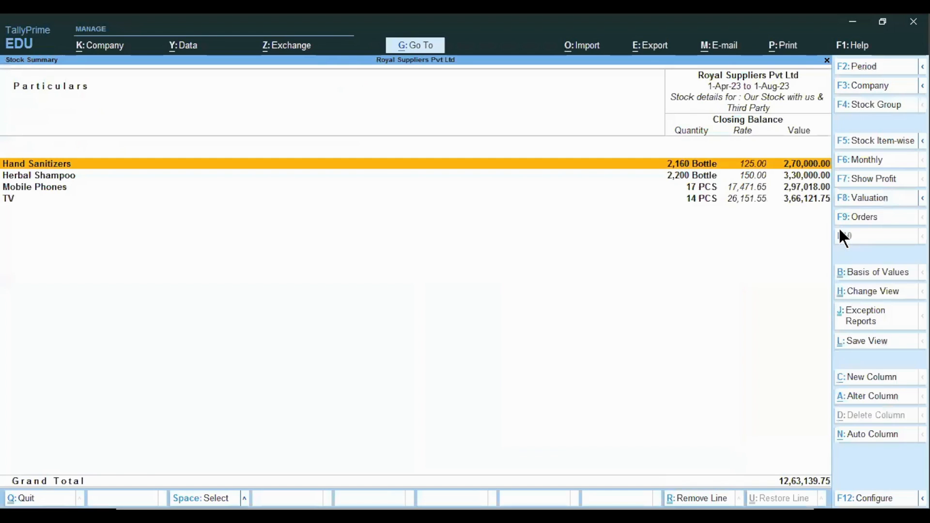
key(Down)
key(Down)
key(Up)
key(Up)
key(Escape)
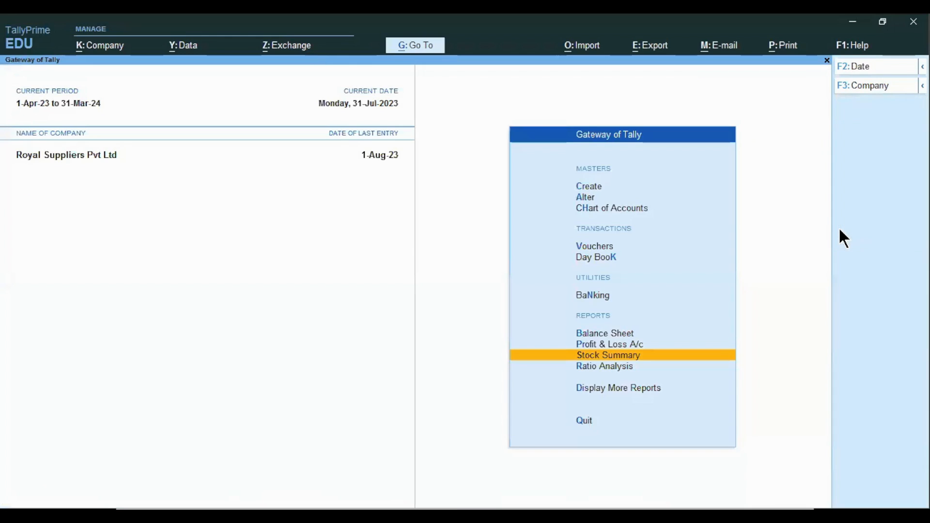
Bring up the stock item list from the Inventory Books reports.
key(Down)
key(Down)
key(Return)
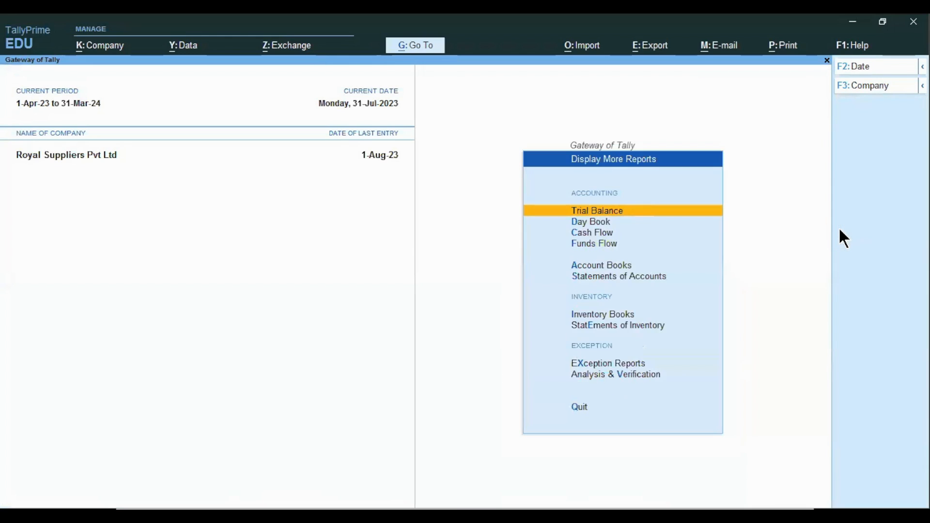
key(Down)
key(Down)
key(Down)
key(Down)
key(Down)
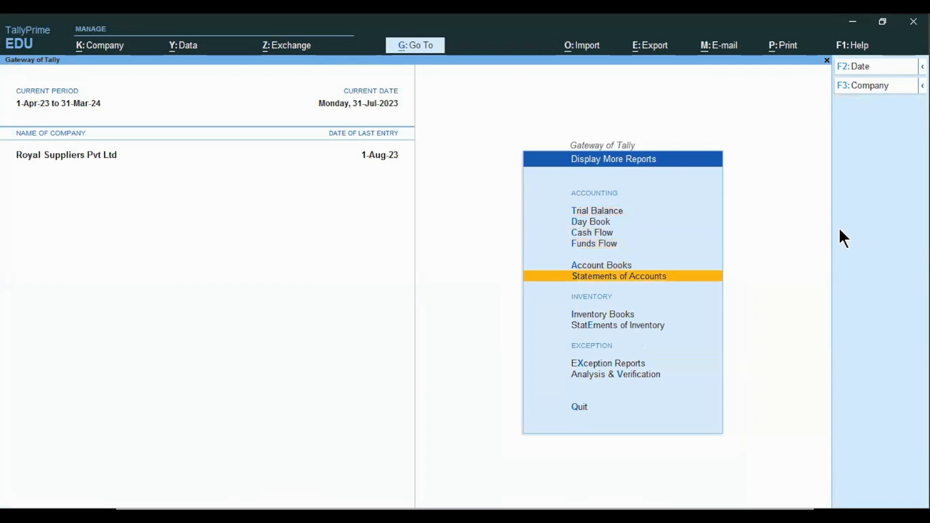
key(Down)
key(Down)
key(i)
key(Down)
key(Up)
key(Return)
View the monthly inwards and outwards summary for Nails.
key(Down)
key(Down)
key(Down)
key(Down)
key(Down)
key(Return)
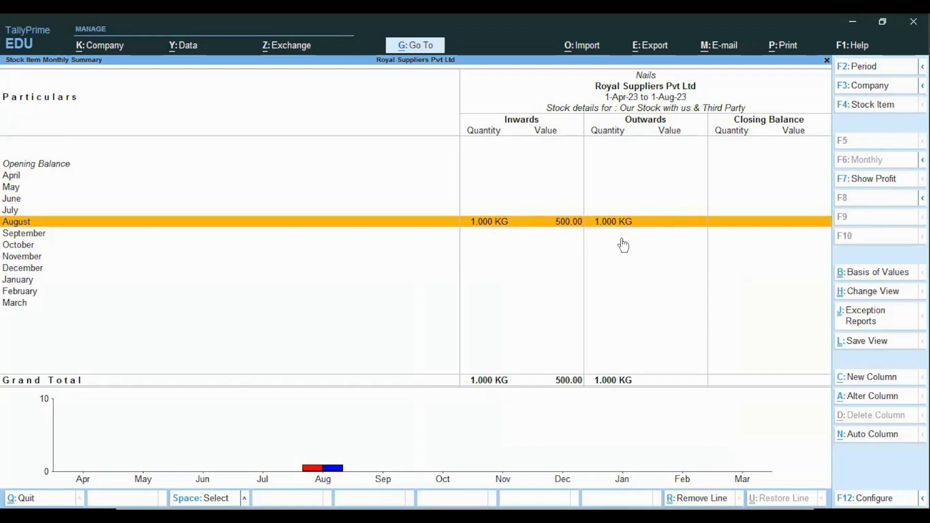
key(alt)
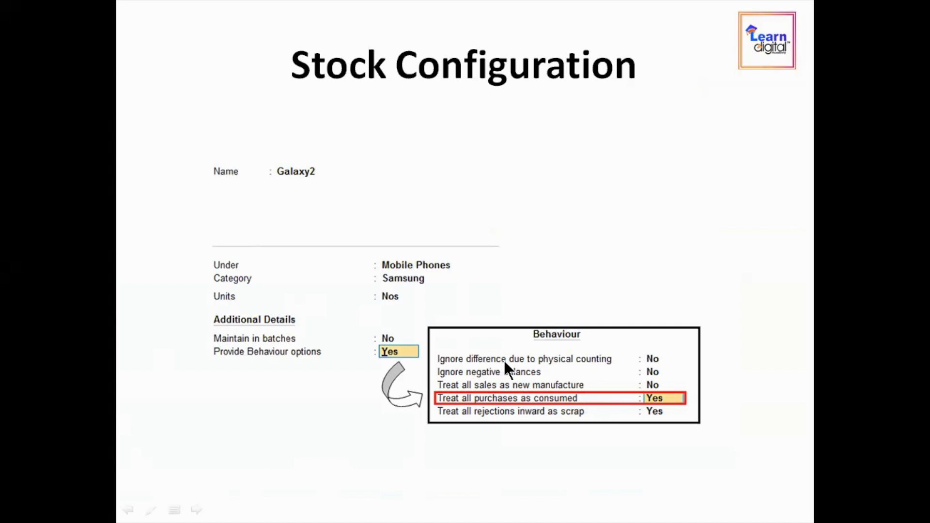
click(523, 361)
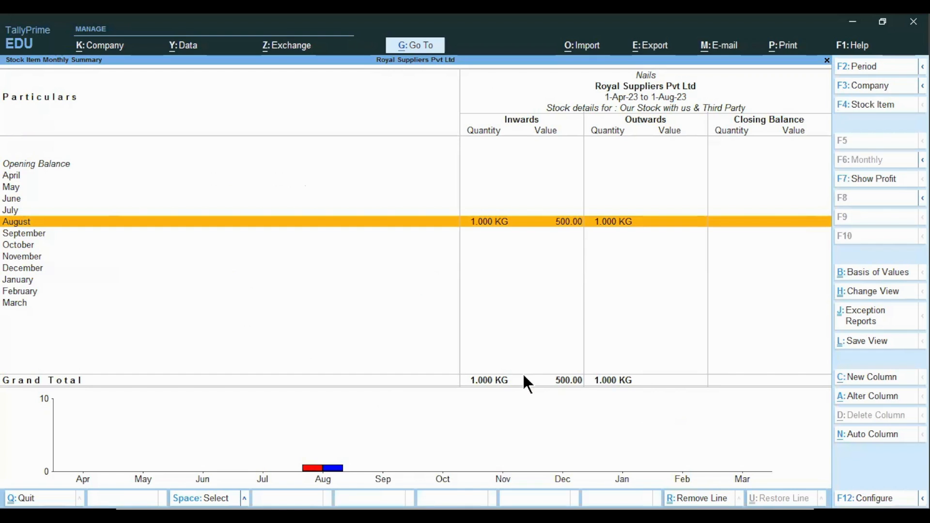
Close the Nails report and bring up the list of stock items for master alteration.
key(Escape)
key(Escape)
key(Escape)
key(Down)
key(Escape)
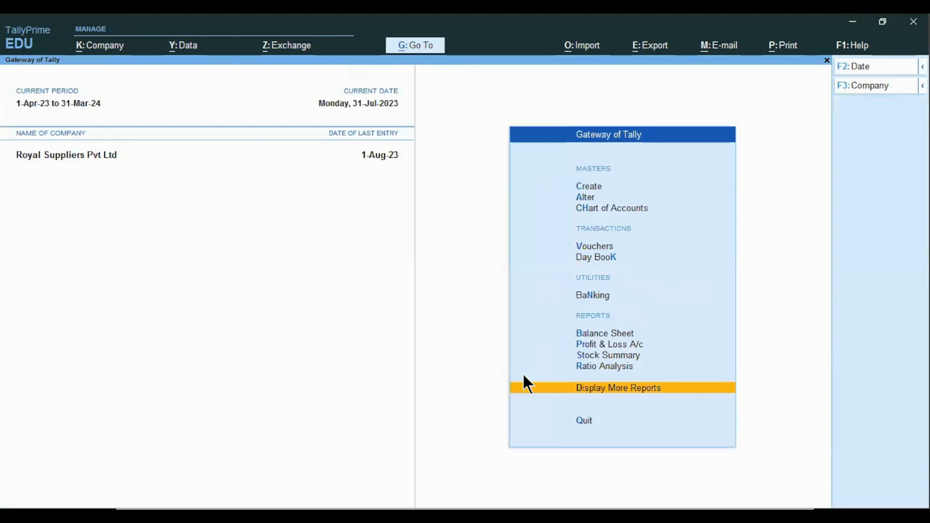
key(Down)
key(Down)
key(Down)
key(Return)
key(Down)
key(Down)
key(Down)
key(Down)
key(Down)
key(Down)
key(Down)
key(Down)
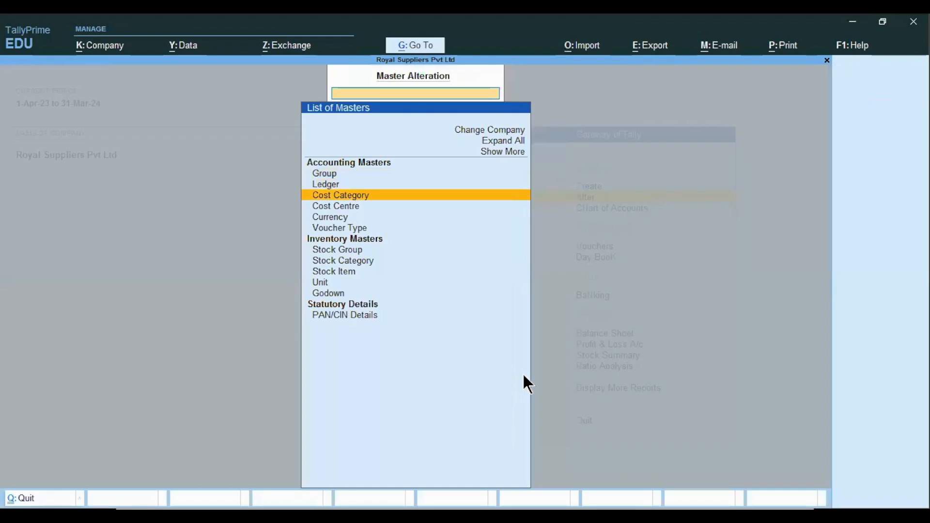
key(Down)
key(Return)
Open the Nails stock item for alteration and set Provide Behaviour options to Yes.
key(Down)
key(Down)
key(Down)
key(Down)
key(Down)
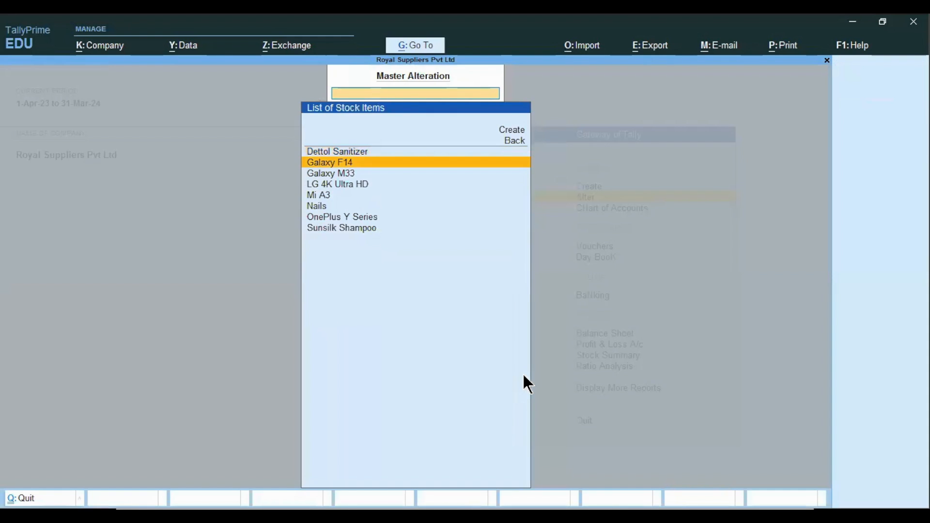
key(Return)
key(Return)
key(Return)
key(Return)
key(Return)
key(Return)
key(Return)
key(Return)
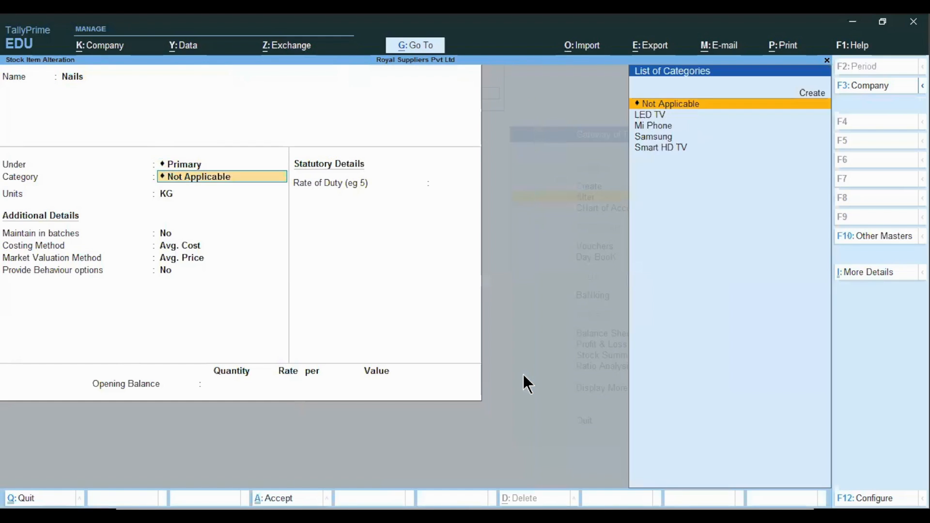
text(y)
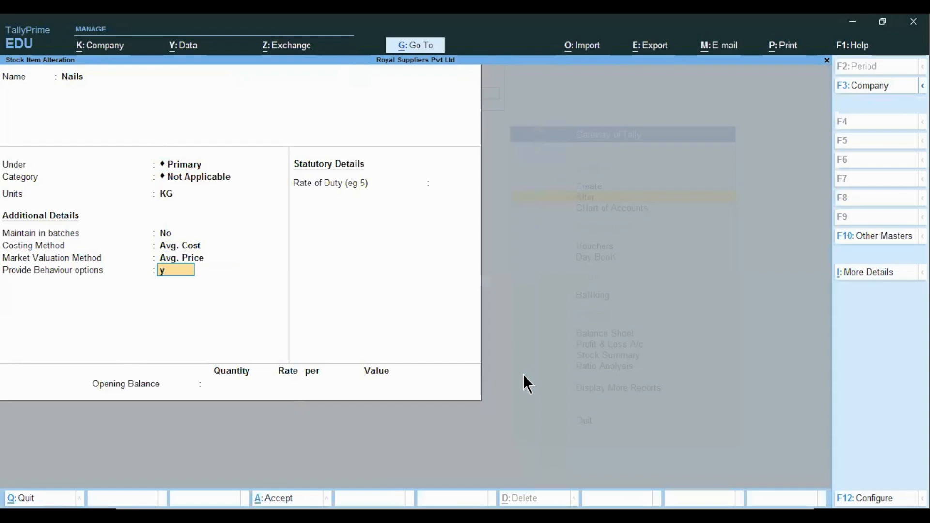
key(Return)
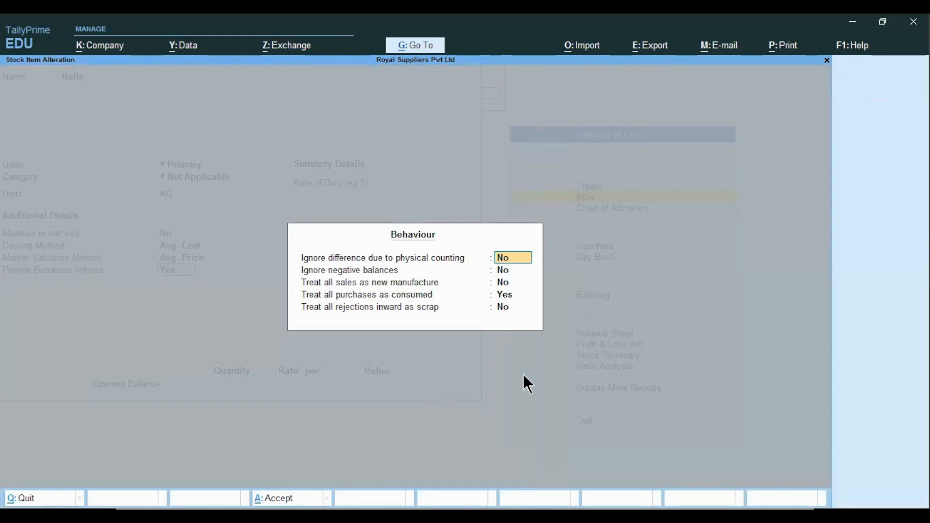
Try Ignore difference due to physical counting as Yes for Nails, and quit the alteration without saving.
text(y)
key(Return)
key(Return)
key(Return)
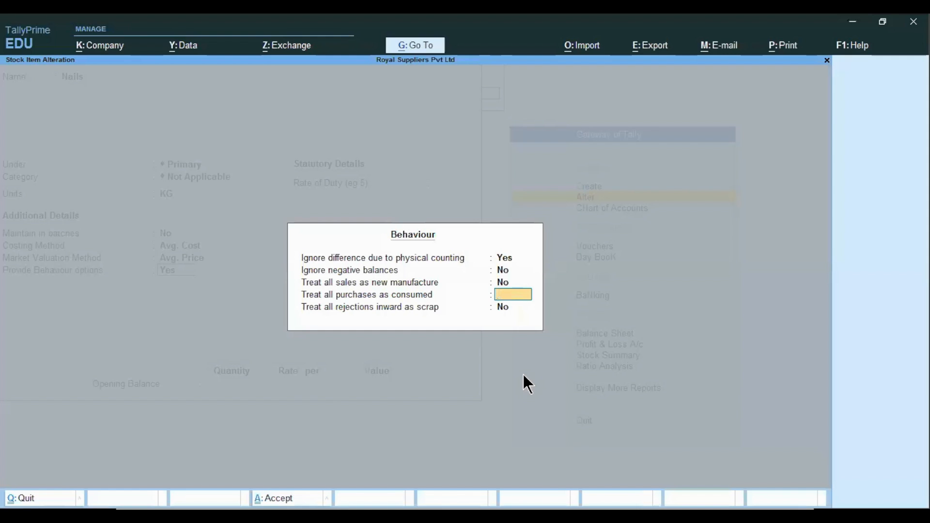
key(Escape)
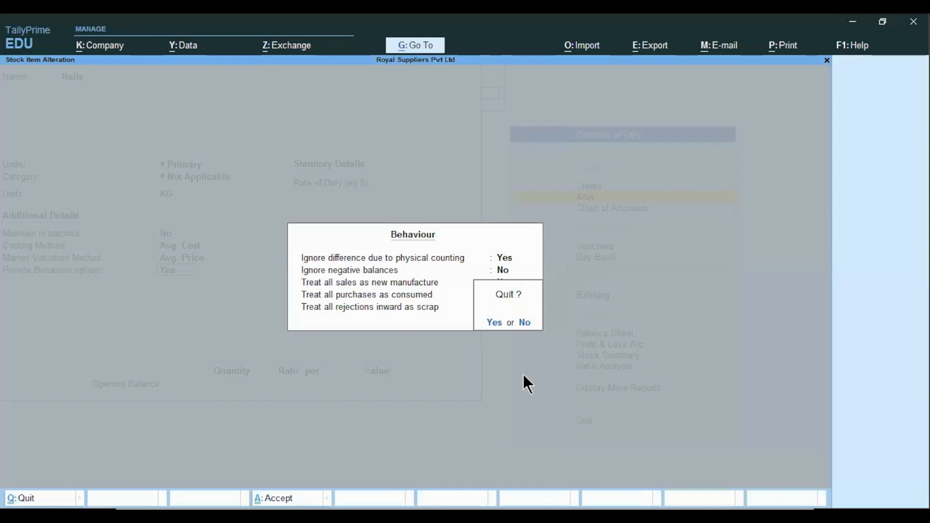
key(y)
key(Escape)
key(y)
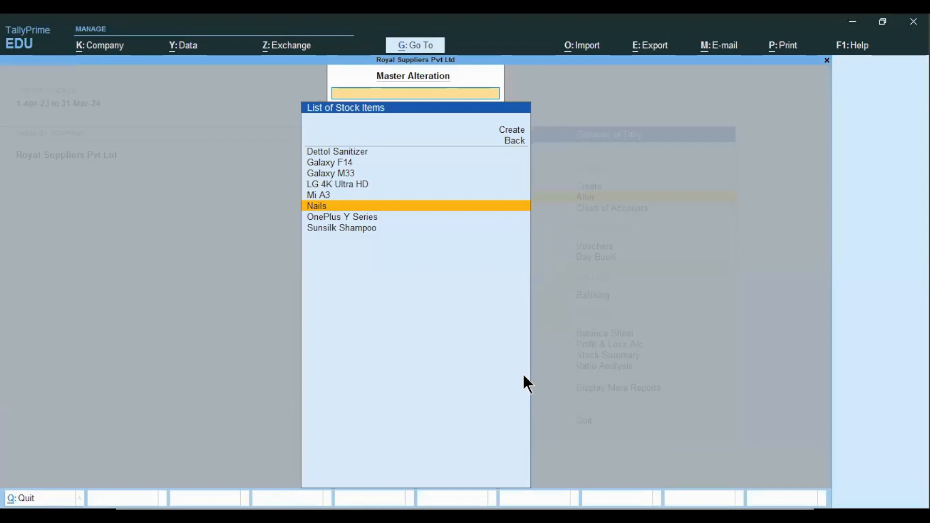
Open the Sunsilk Shampoo stock item for alteration and set Provide Behaviour options to Yes.
key(Down)
key(Down)
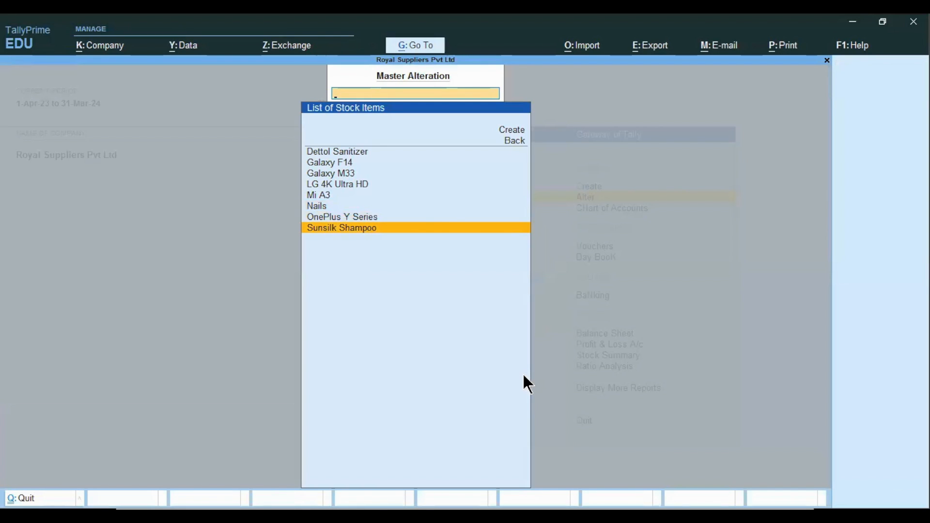
key(Return)
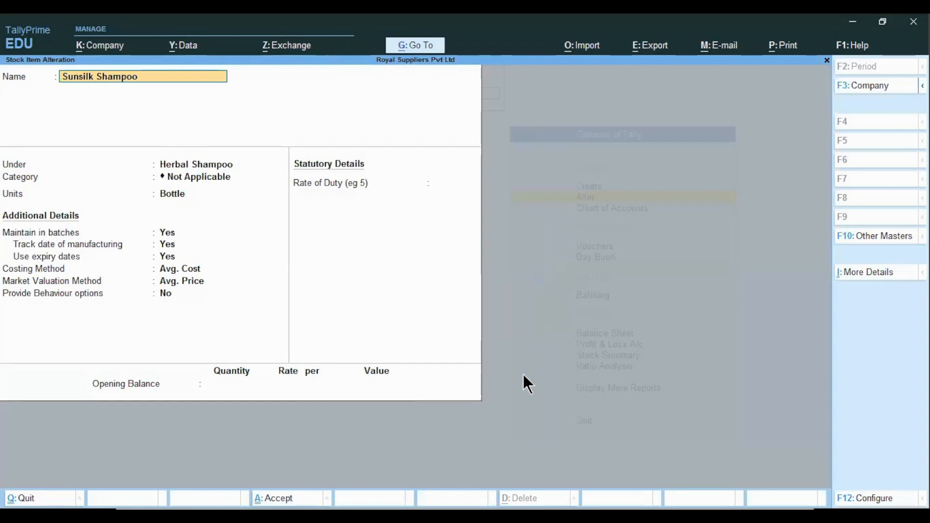
key(Return)
key(Return)
key(Return)
key(Return)
key(Return)
key(Return)
key(Return)
key(Return)
key(Return)
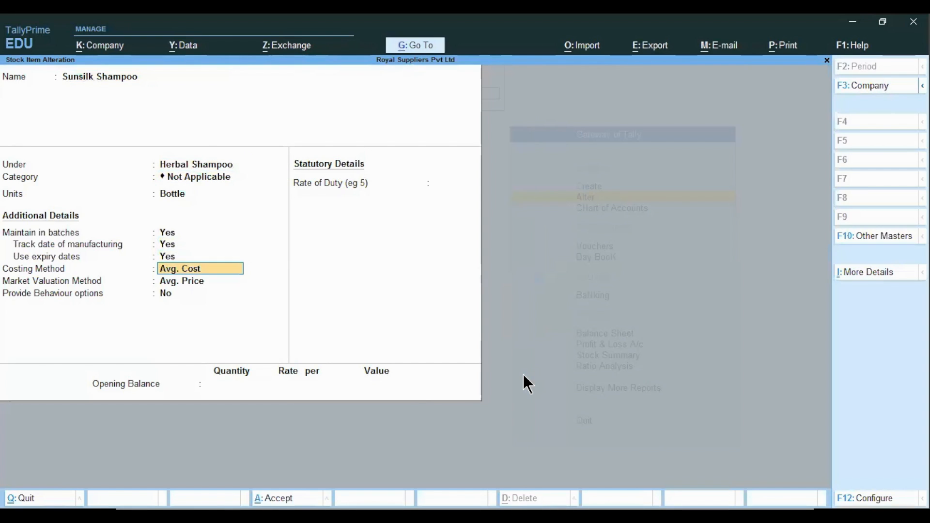
key(y)
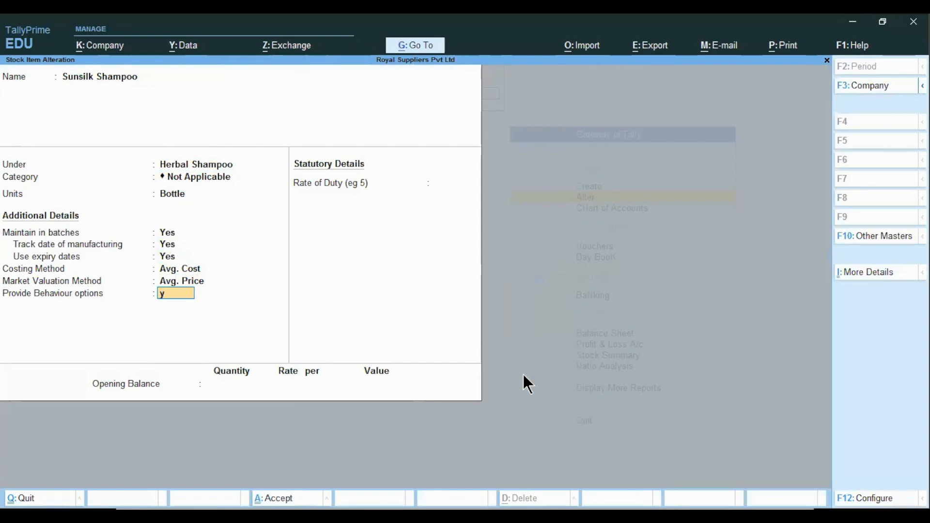
key(Return)
Set Ignore negative balances and Treat all sales as new manufacture to Yes for Sunsilk Shampoo, and save the item.
key(Return)
key(Return)
key(Return)
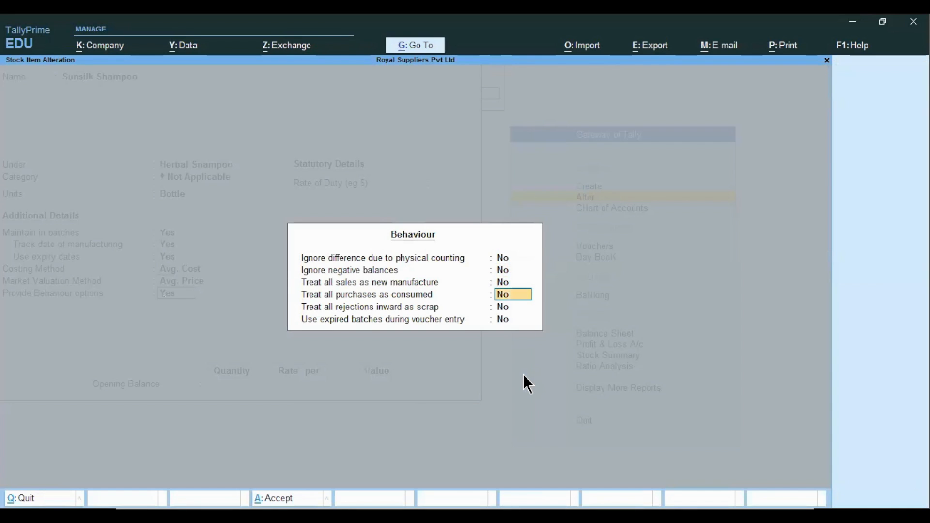
key(Up)
key(Up)
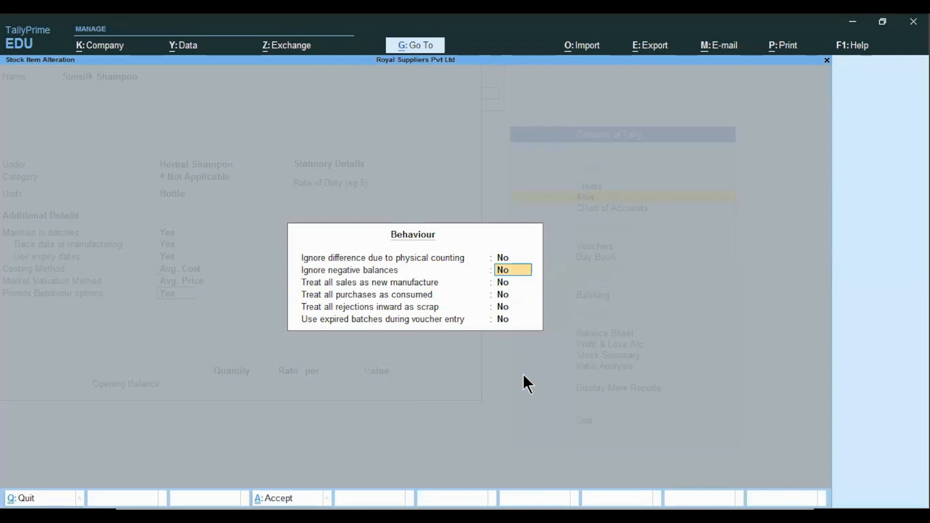
text(y)
key(Return)
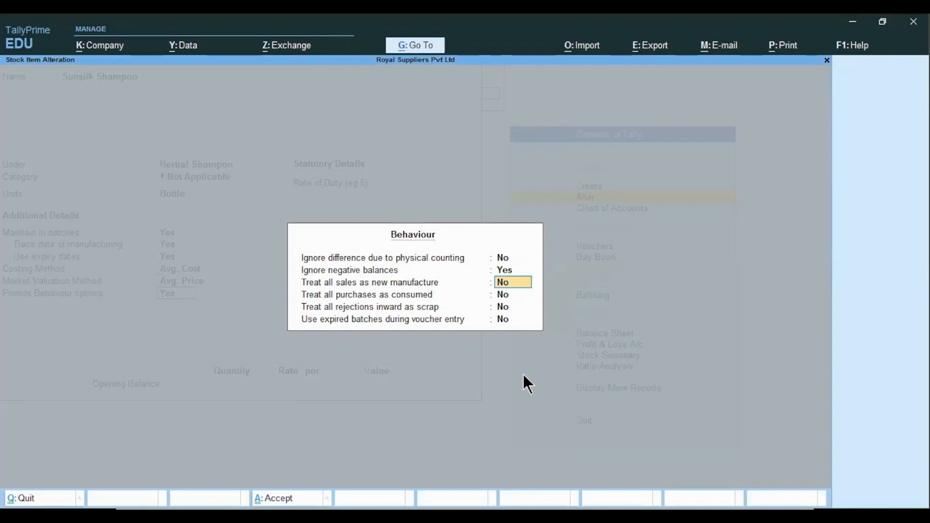
text(y)
key(ctrl)
key(ctrl+a)
key(ctrl)
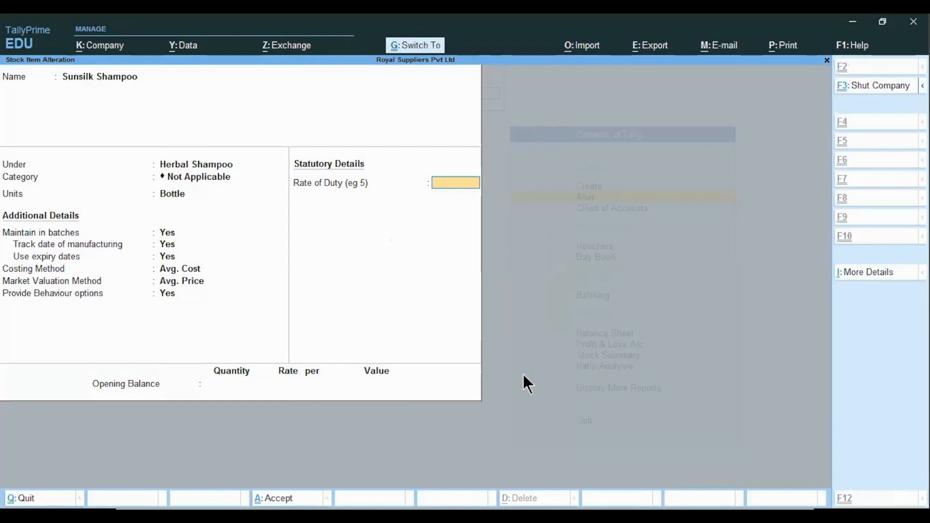
key(ctrl+a)
key(Escape)
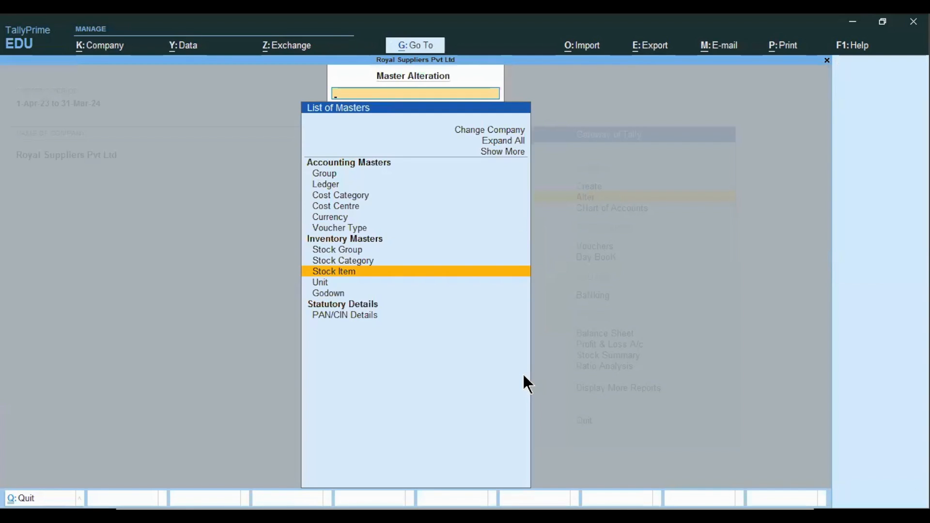
key(Escape)
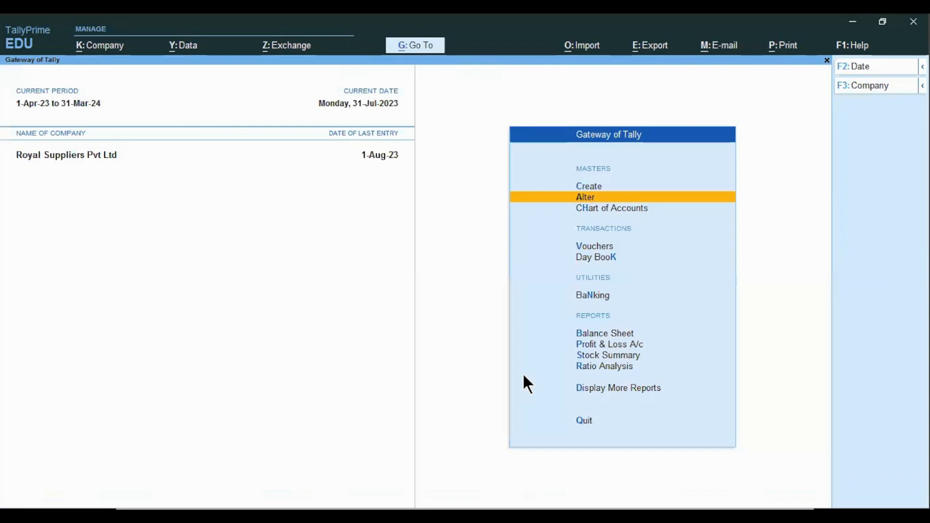
View the monthly summary of Sunsilk Shampoo under Herbal Shampoo in the Stock Summary, and close the reports.
key(Down)
key(Down)
key(Down)
key(Down)
key(Down)
key(Down)
key(Down)
key(Return)
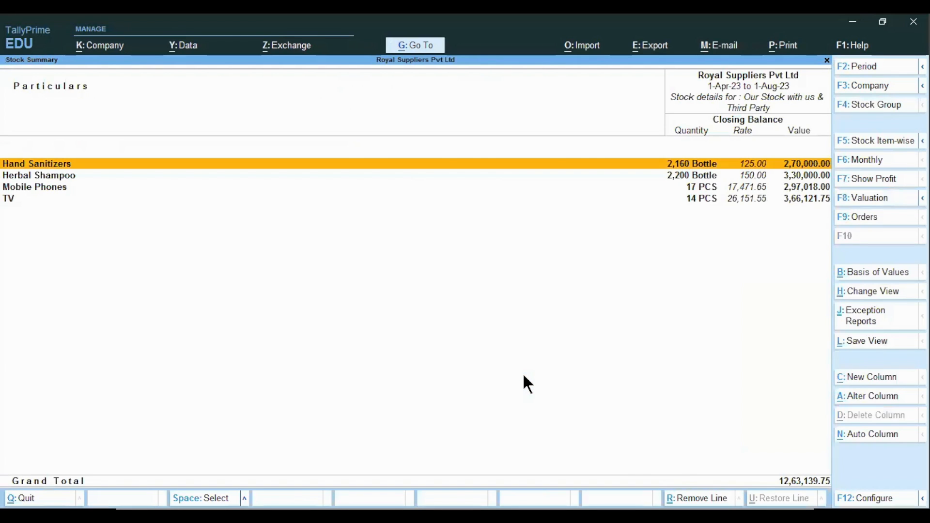
key(Down)
key(Return)
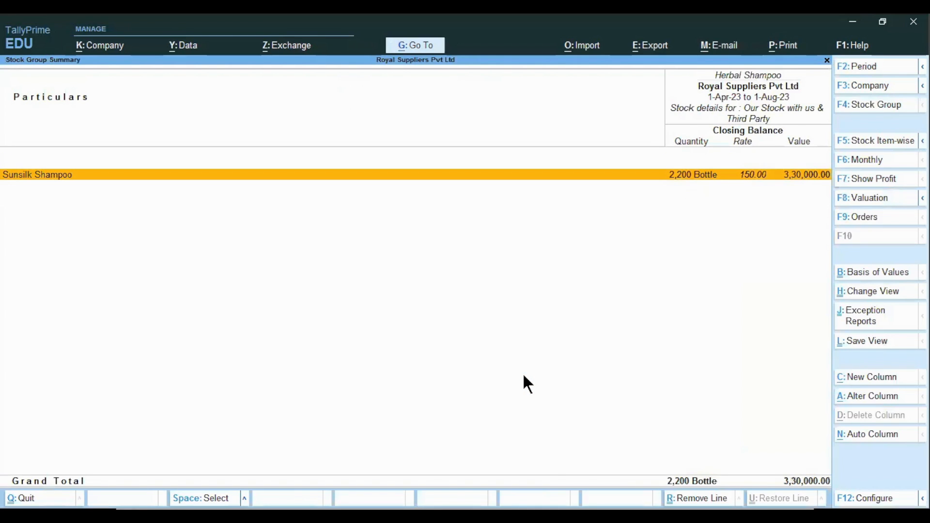
key(Return)
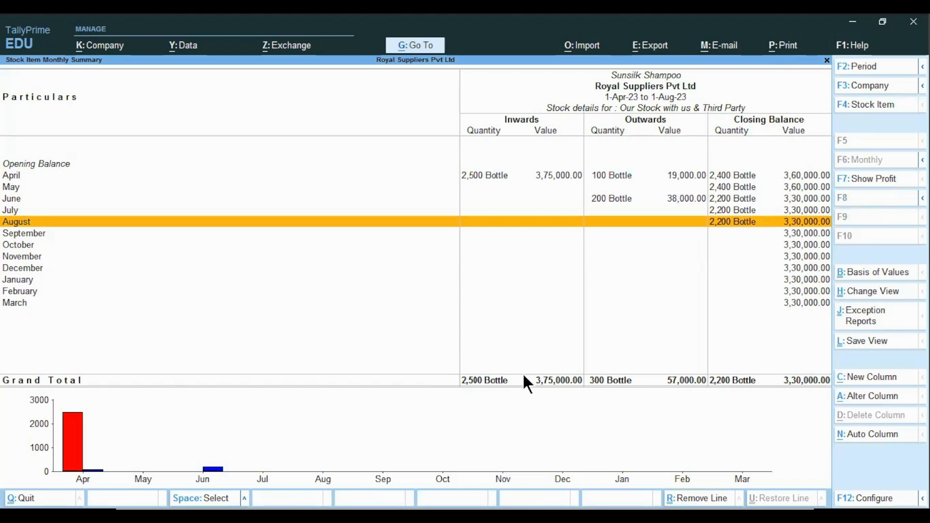
key(Escape)
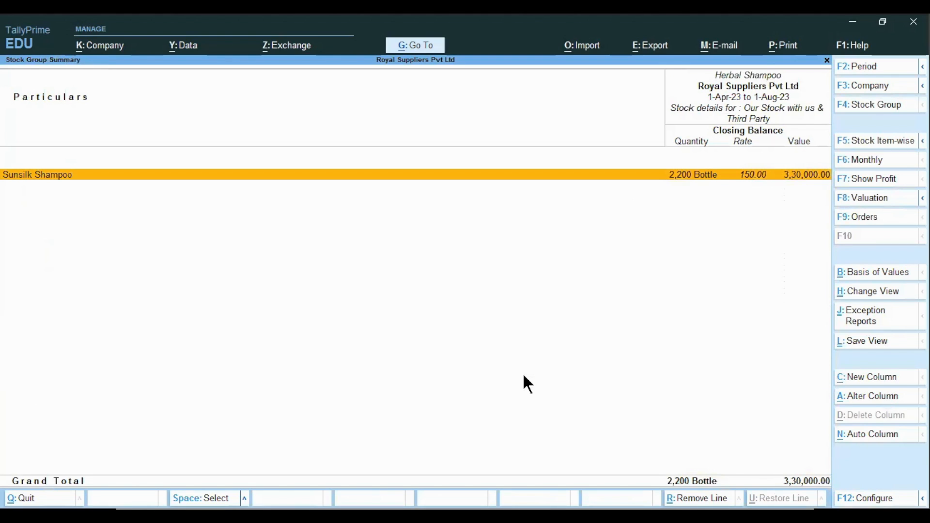
key(Escape)
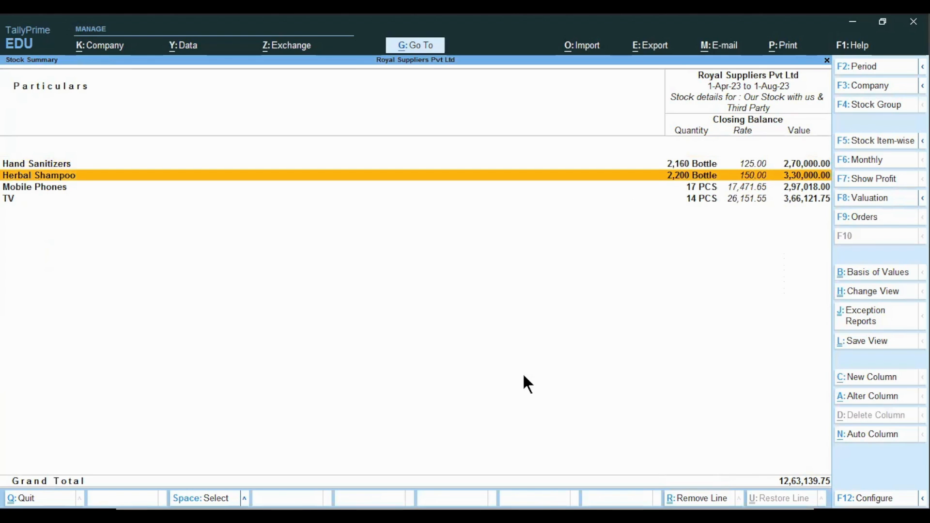
key(Escape)
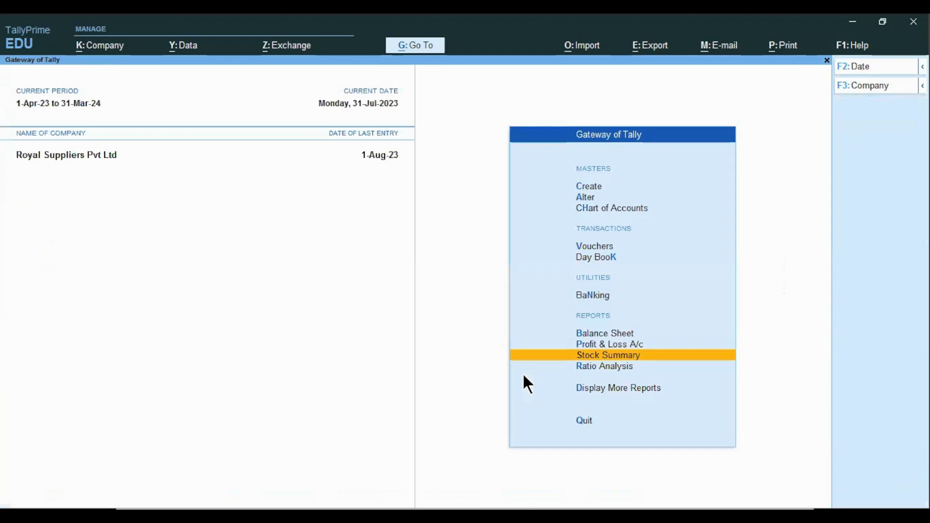
Bring up the list of stock items for master alteration and highlight Sunsilk Shampoo.
key(Up)
key(Up)
key(Up)
key(Up)
key(Up)
key(Up)
key(Up)
key(Return)
key(Down)
key(Down)
key(Down)
key(Down)
key(Down)
key(Down)
key(Down)
key(Down)
key(Return)
key(Down)
key(Down)
key(Down)
key(Down)
key(Down)
key(Down)
key(Down)
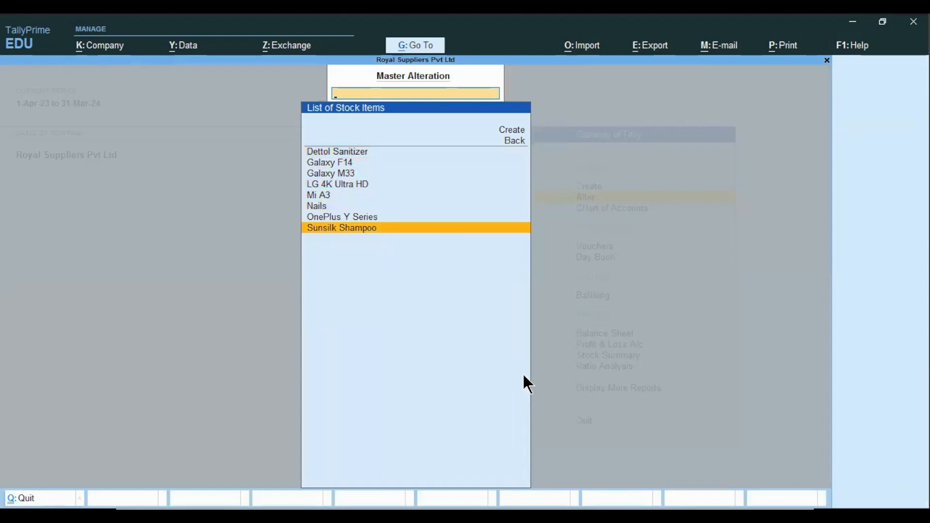
Open Sunsilk Shampoo, set Provide Behaviour options to Yes, and review its negative balance and new manufacture settings.
key(Return)
key(Return)
key(Return)
key(Return)
key(Return)
key(Return)
key(Return)
key(Return)
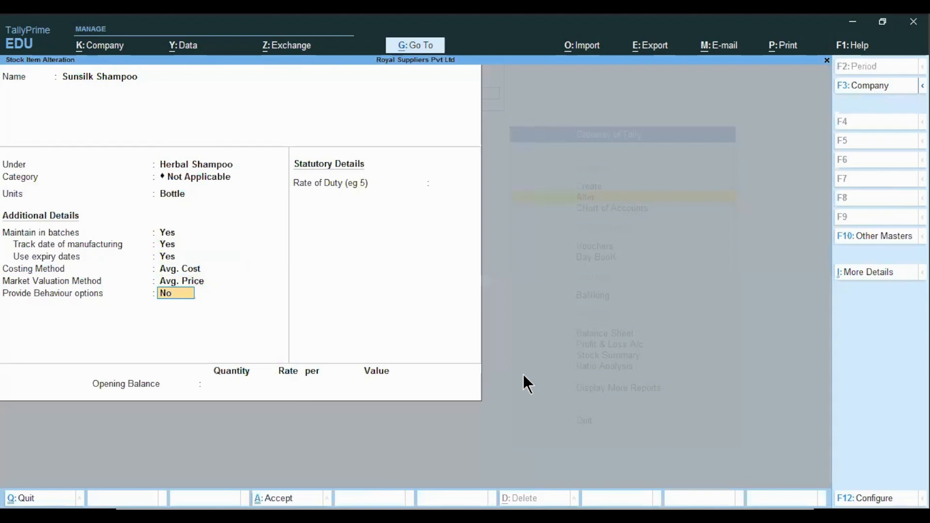
key(y)
key(Return)
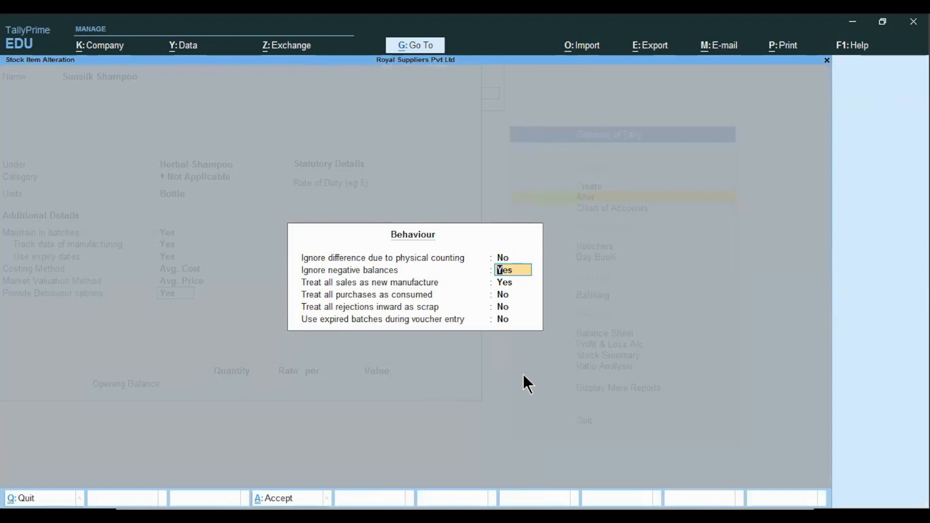
key(Return)
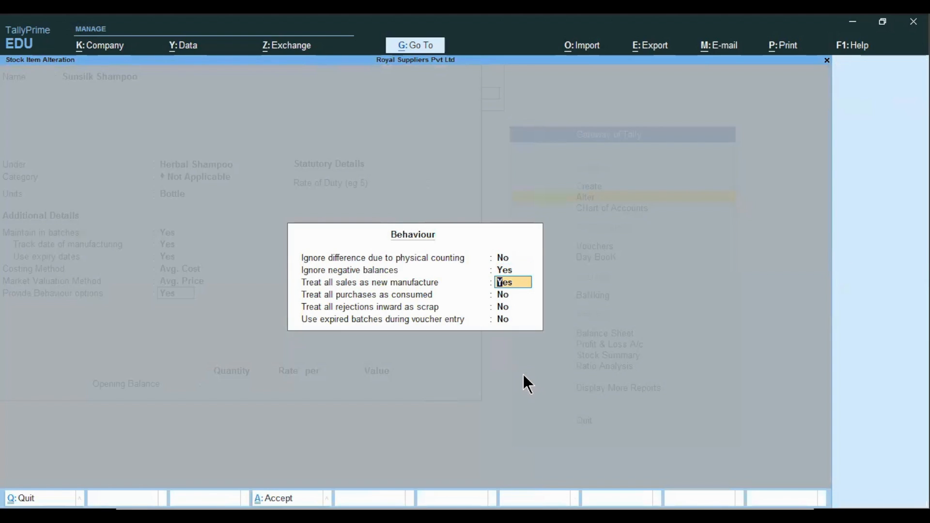
Quit the Sunsilk Shampoo alteration without saving and return to the Gateway of Tally.
key(Escape)
key(Escape)
key(Return)
key(Escape)
key(Escape)
key(Return)
key(Escape)
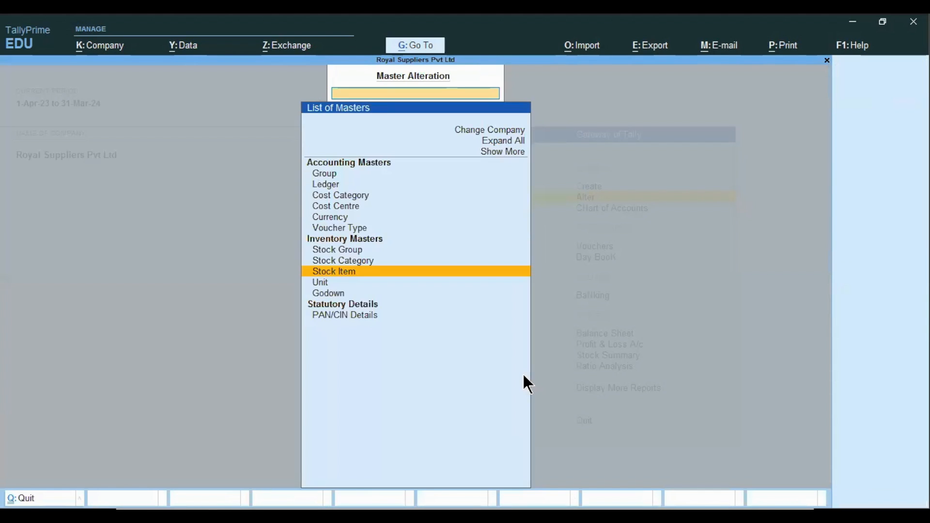
key(Escape)
Start a new purchase voucher dated 1-Sep-23, leaving the supplier invoice details blank.
key(Down)
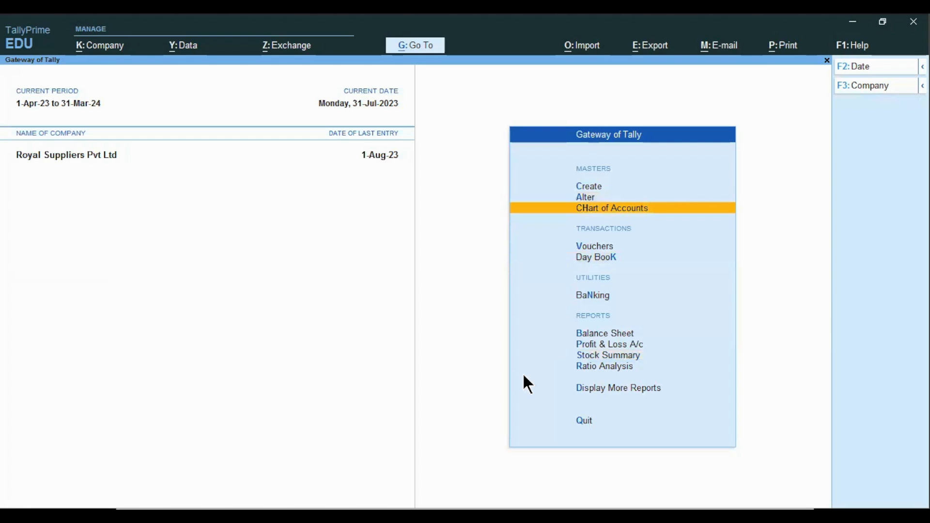
key(Down)
key(Down)
key(Up)
key(Return)
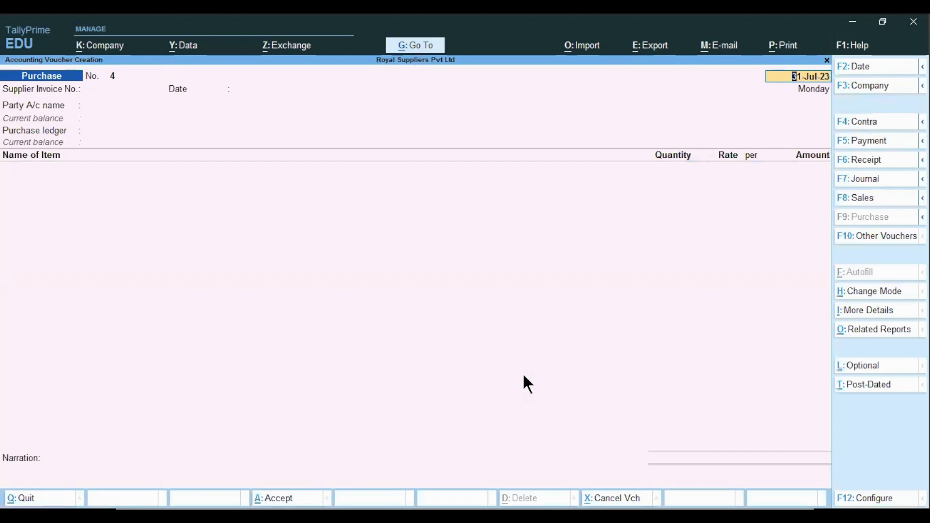
text(1.9)
key(Return)
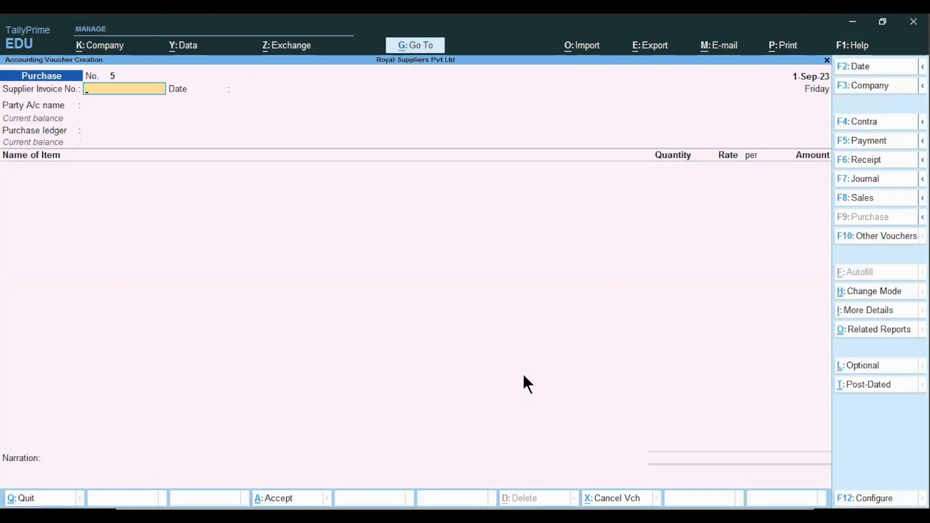
key(Return)
key(Return)
key(Return)
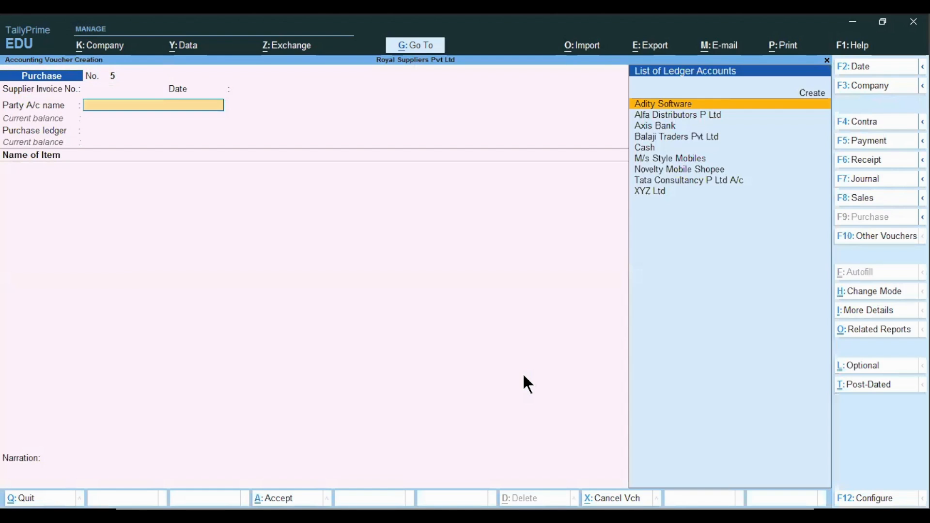
Set the purchase voucher's party to Cash with its default party details and the ledger to Purchase A/c.
key(Escape)
key(ctrl)
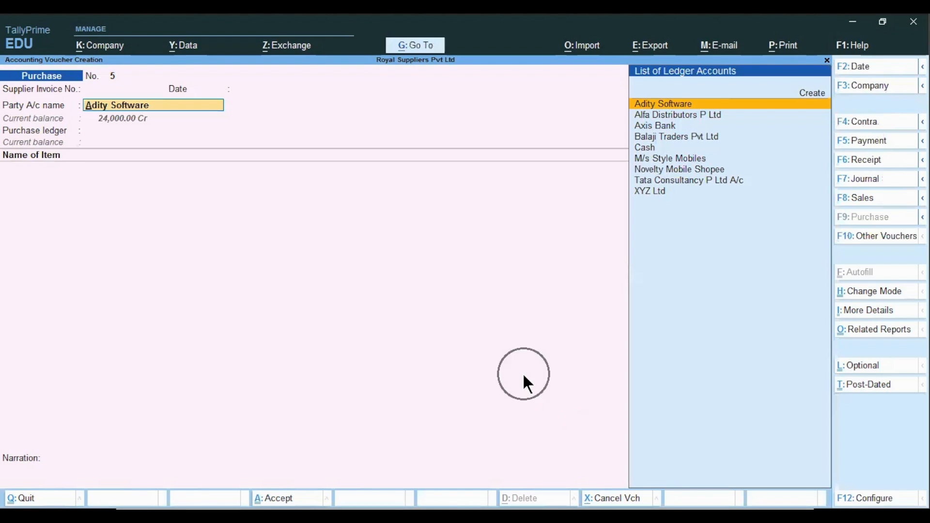
key(Down)
key(Down)
key(Down)
key(Down)
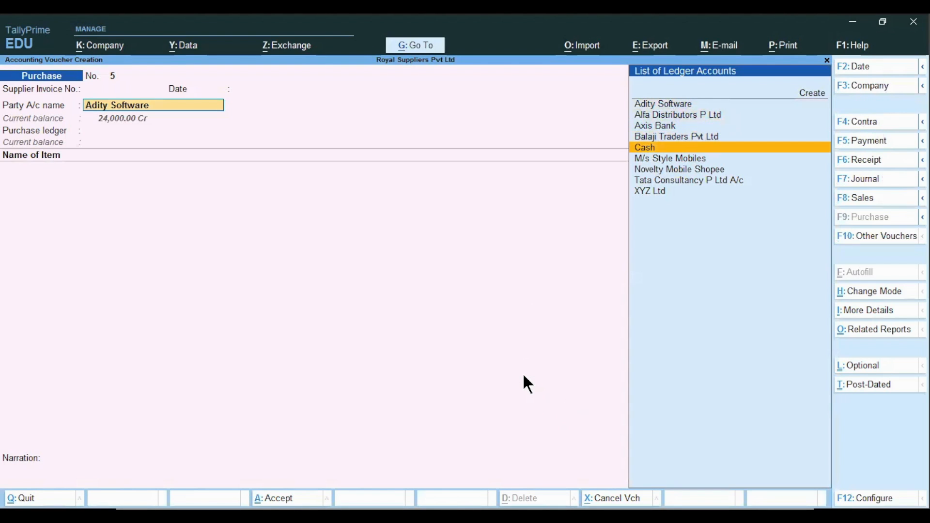
key(Return)
key(ctrl+a)
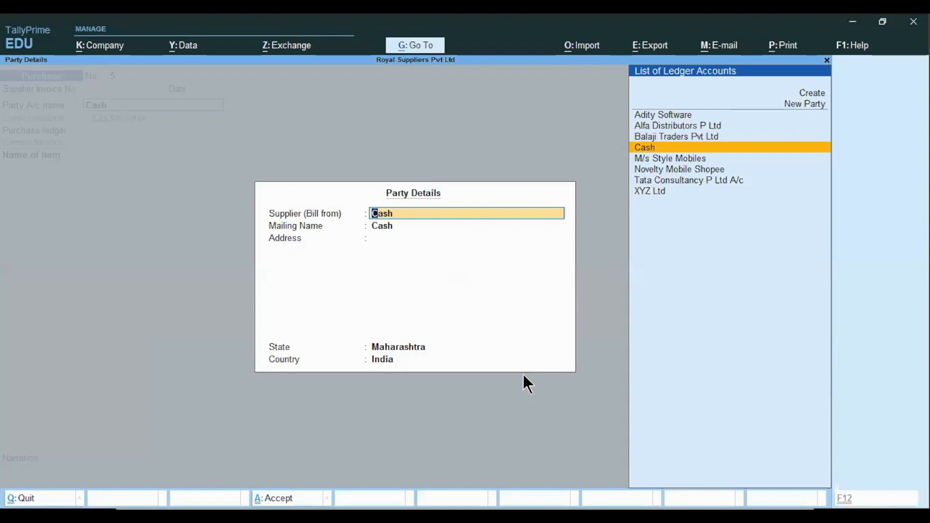
key(ctrl+a)
key(Return)
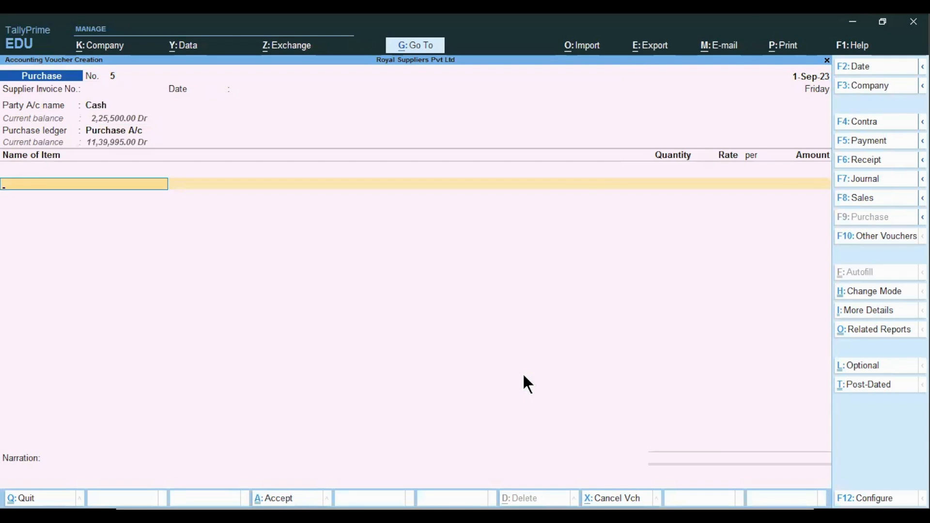
Add Sunsilk Shampoo to the voucher without tracking or order number, allocated to godown M G Road and Batch-01.
text(Sha)
key(Return)
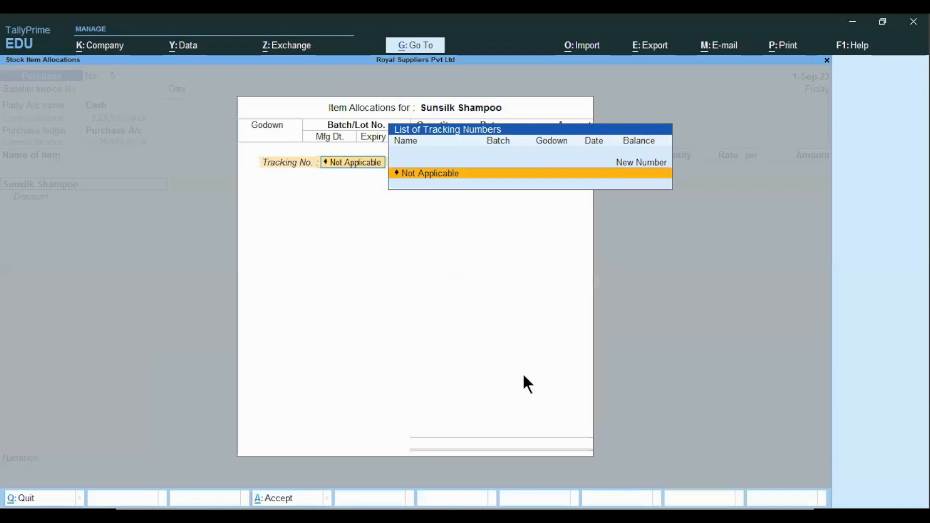
key(Return)
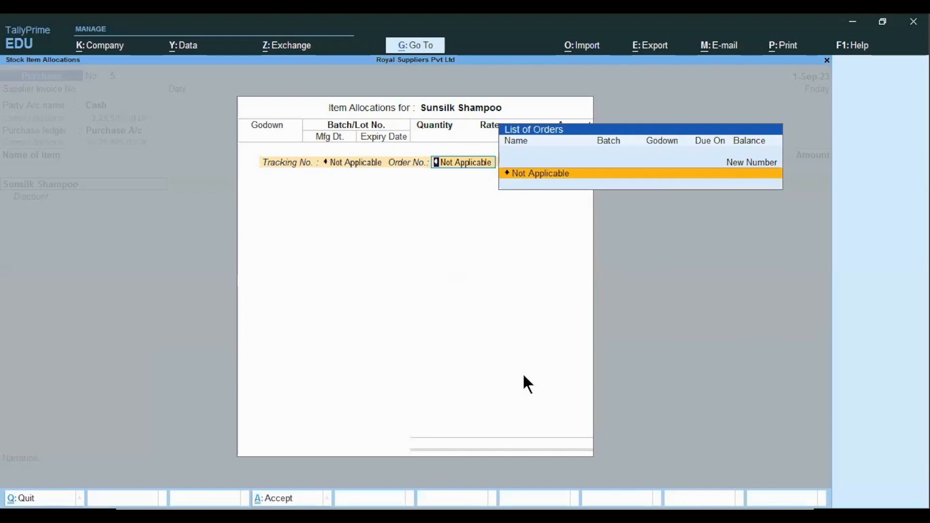
key(Return)
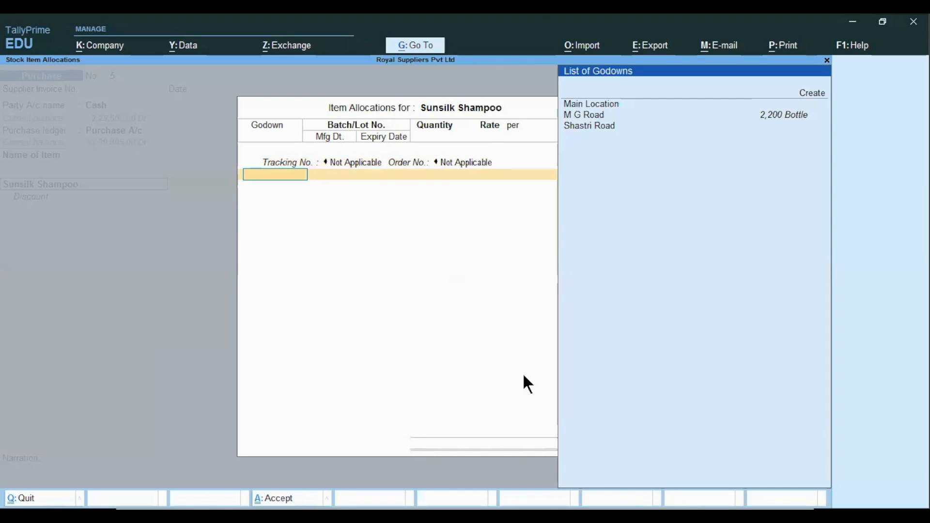
key(Return)
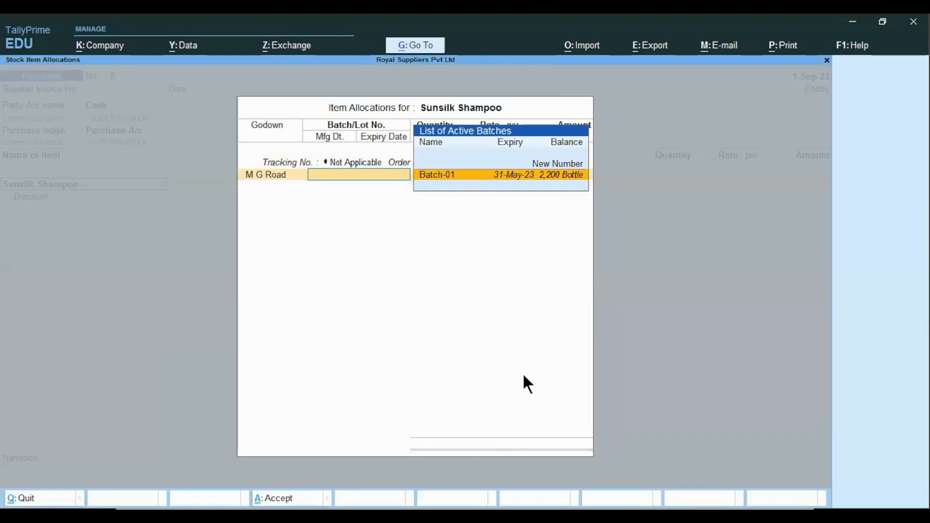
key(Return)
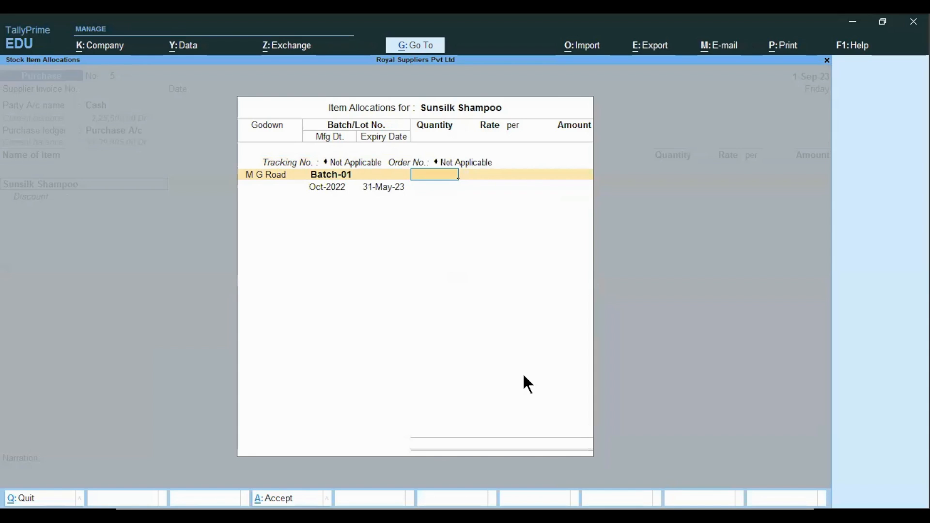
Enter a quantity of 5,000 bottles at a rate of 150.00 for Sunsilk Shampoo and complete the item allocation.
text(5,000)
key(Return)
key(Return)
key(Return)
key(Return)
key(Return)
key(Return)
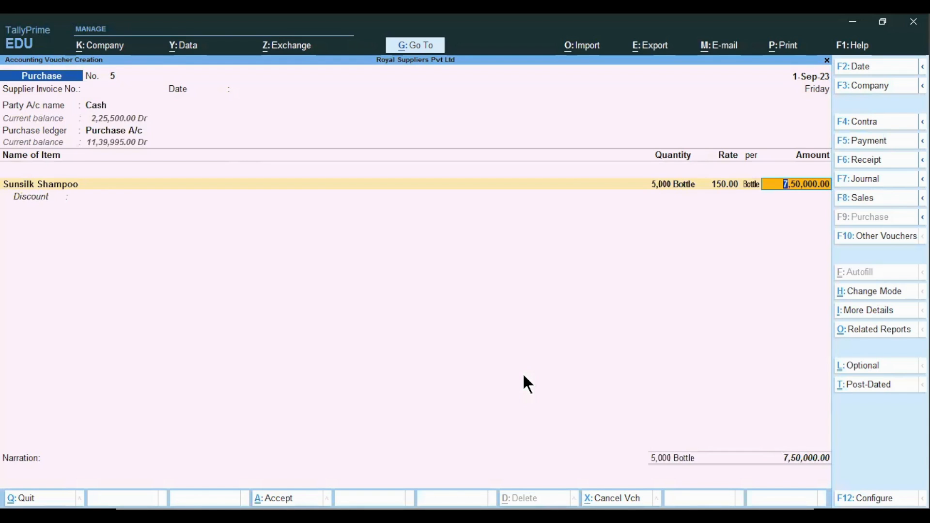
Save the purchase voucher with no discount and no narration, and leave voucher entry.
key(Return)
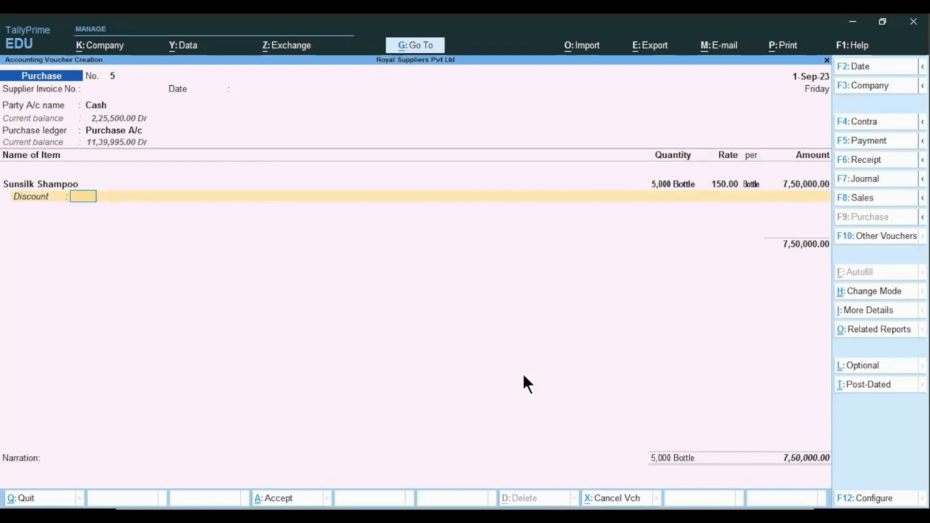
key(Return)
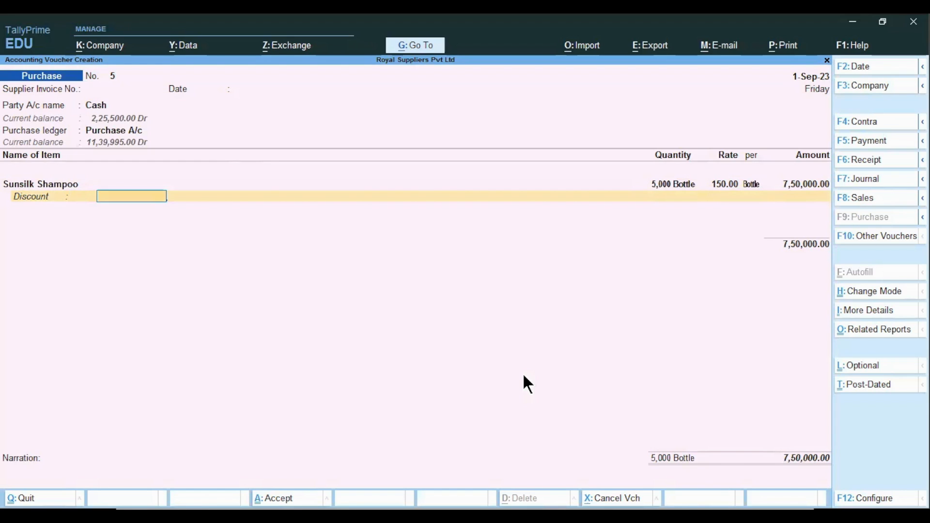
key(Return)
key(Return)
key(Return)
key(Return)
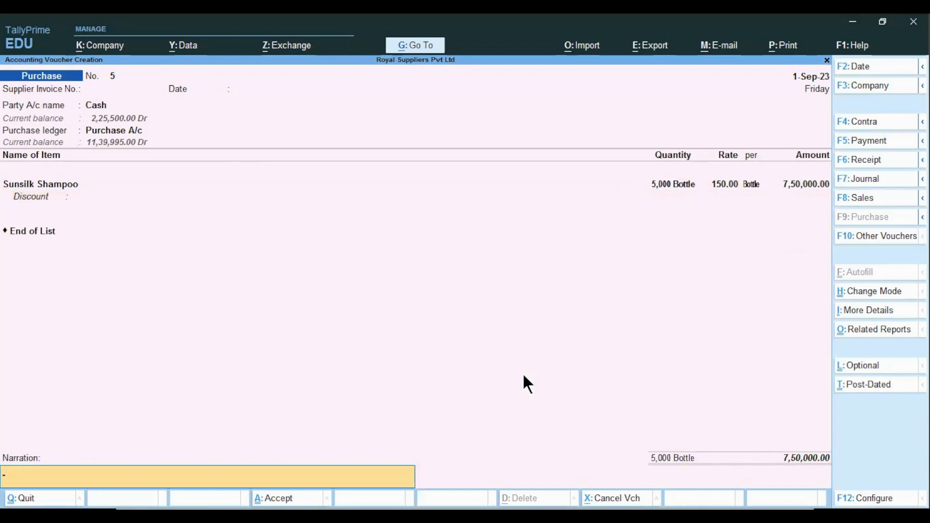
key(Return)
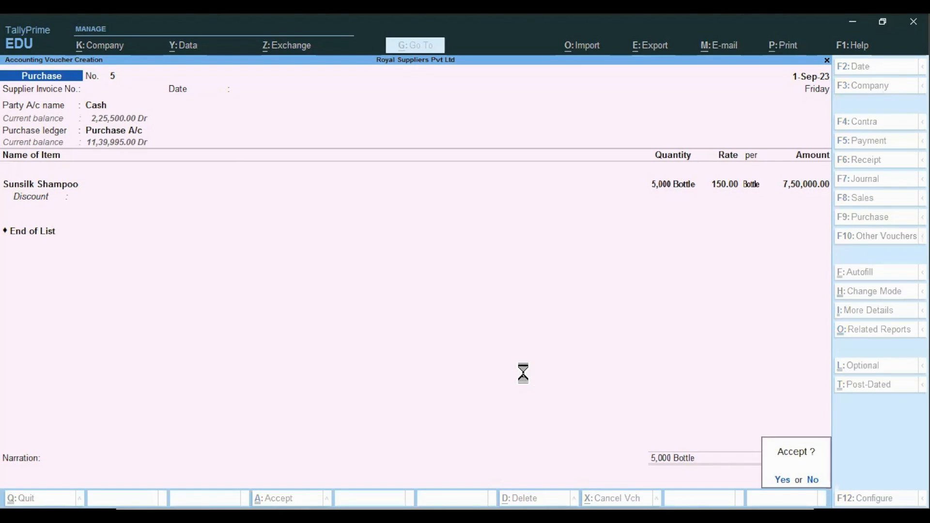
key(Escape)
key(Escape)
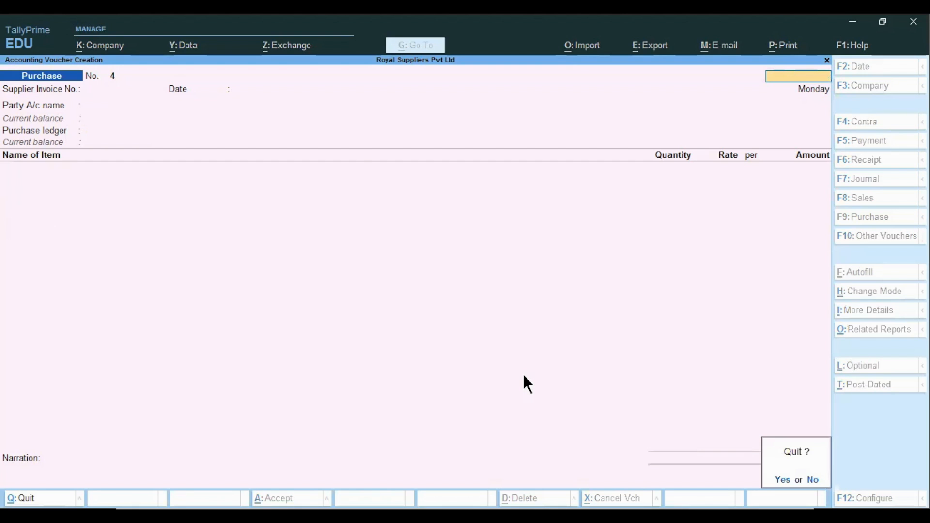
key(y)
Review Sunsilk Shampoo's monthly figures under Herbal Shampoo in the stock summary, including its September vouchers.
key(Down)
key(Down)
key(Down)
key(Down)
key(Down)
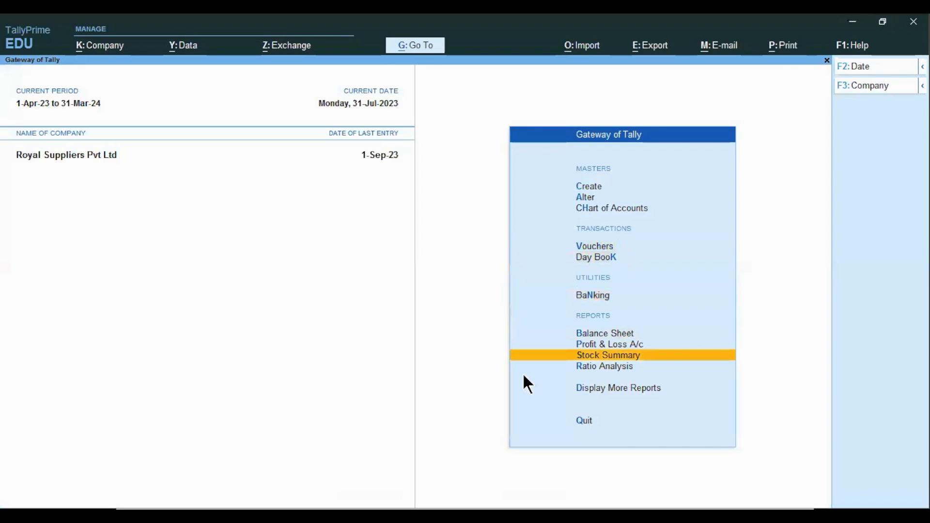
key(Return)
key(Down)
key(Return)
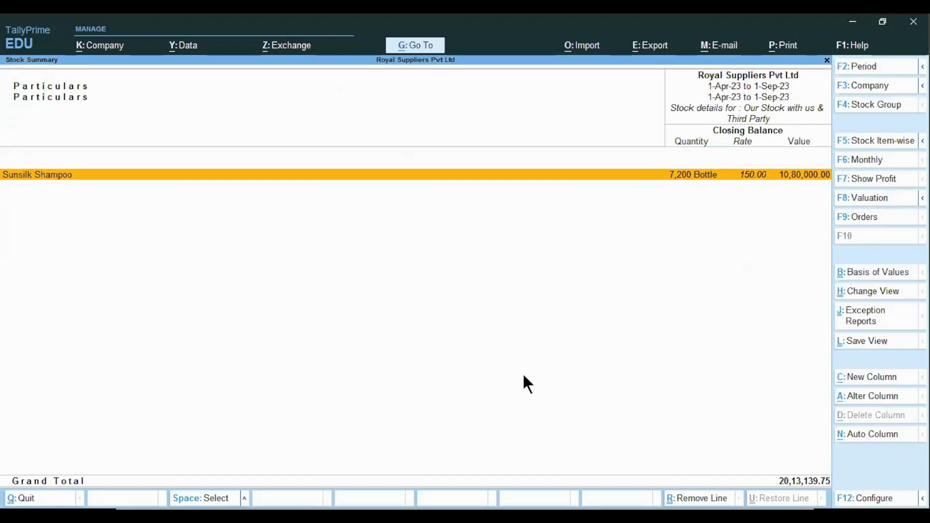
key(Return)
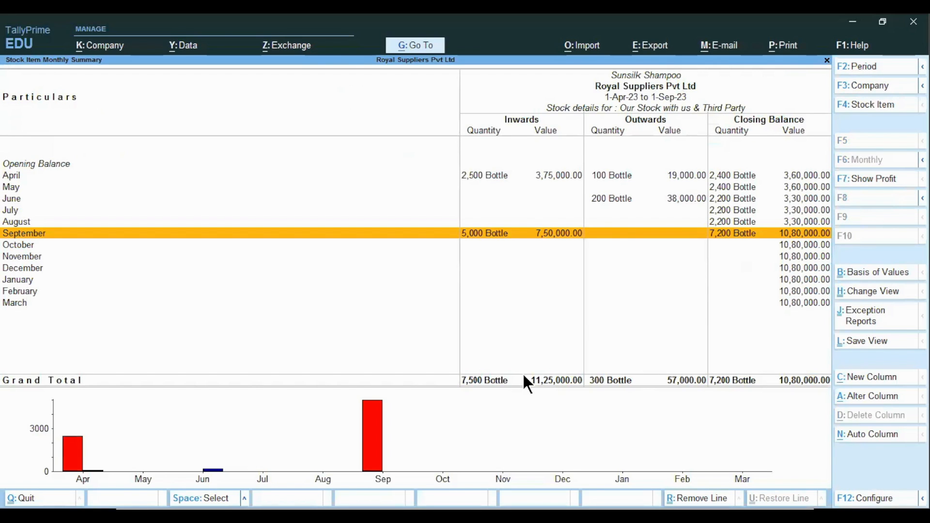
key(Return)
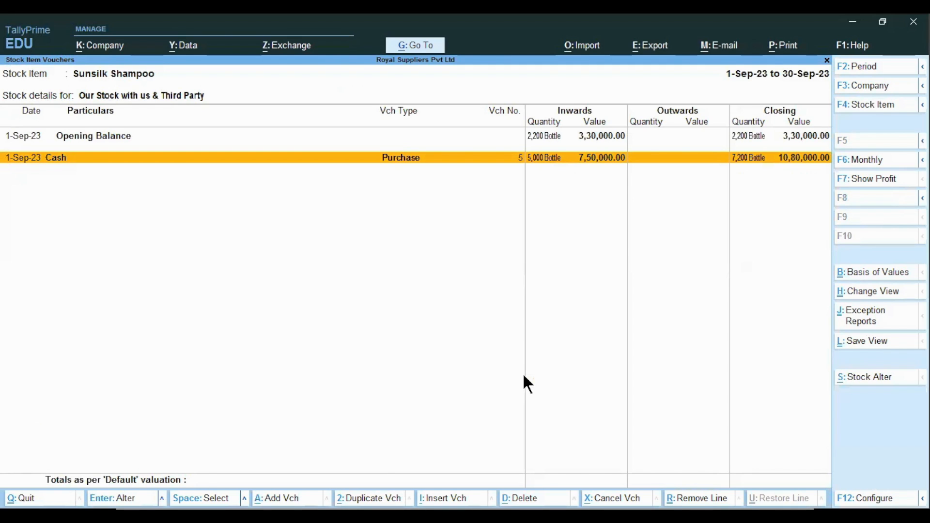
key(Escape)
key(Escape)
key(Escape)
key(Escape)
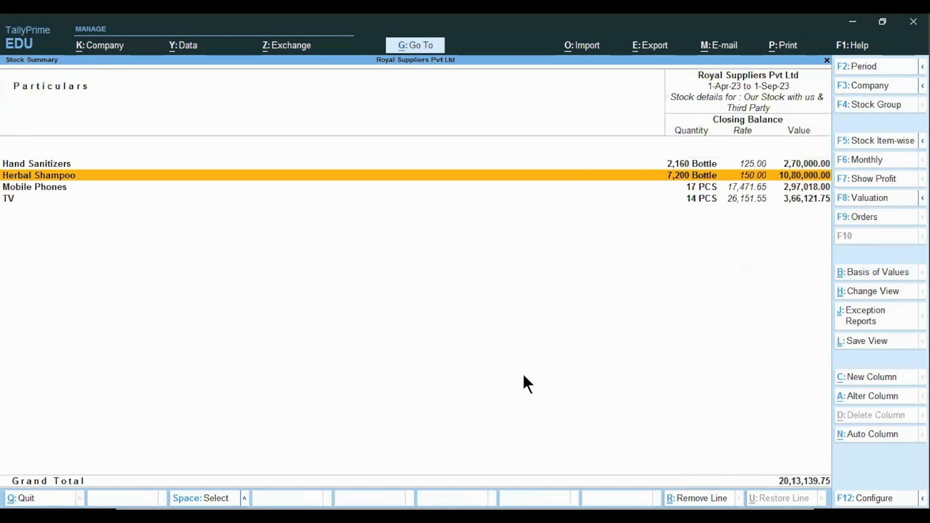
Open the Day Book for the period 1-Apr-23 to 1-Sep-23.
key(Up)
key(Up)
key(Up)
key(Up)
key(Up)
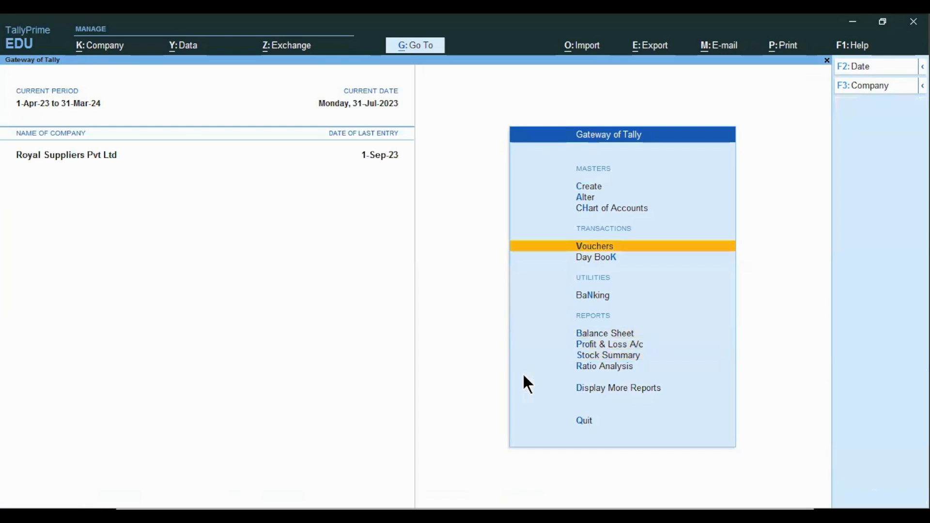
key(d)
key(d)
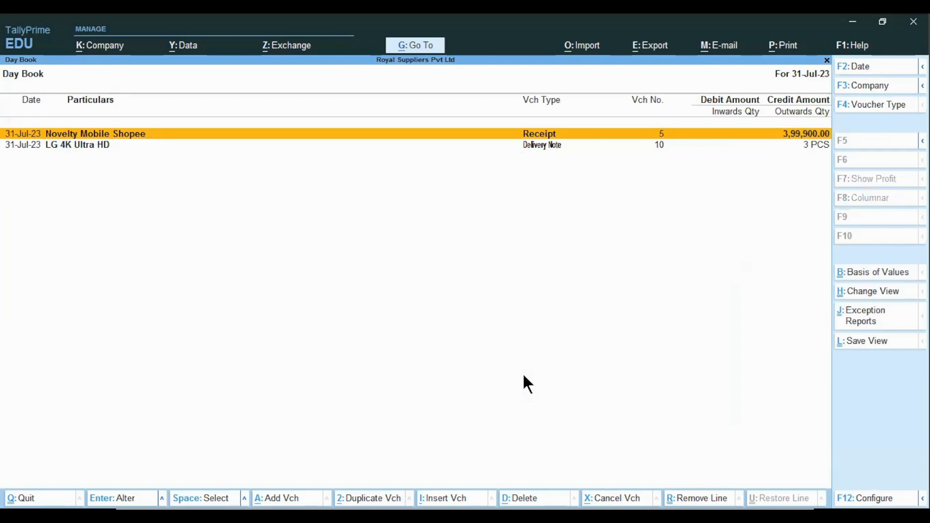
key(alt+F2)
key(Return)
key(BackSpace)
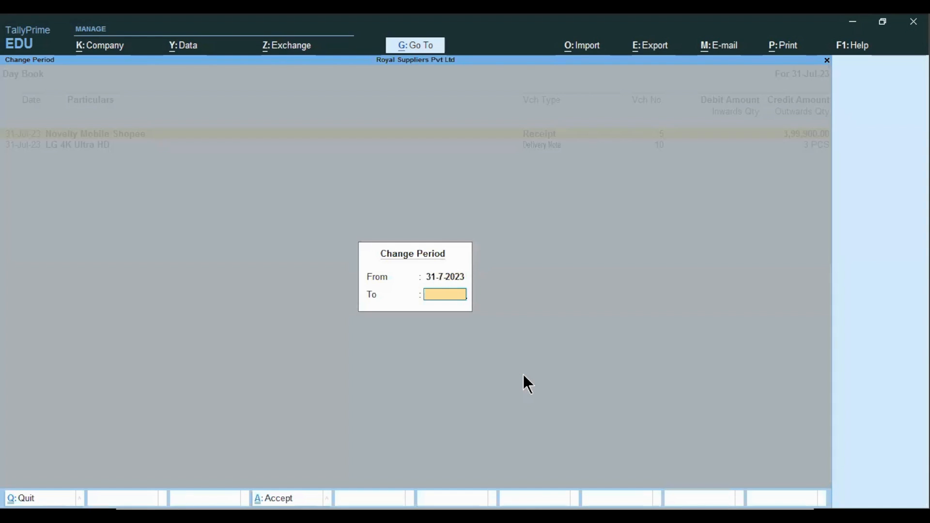
key(BackSpace)
key(BackSpace)
key(Return)
key(Return)
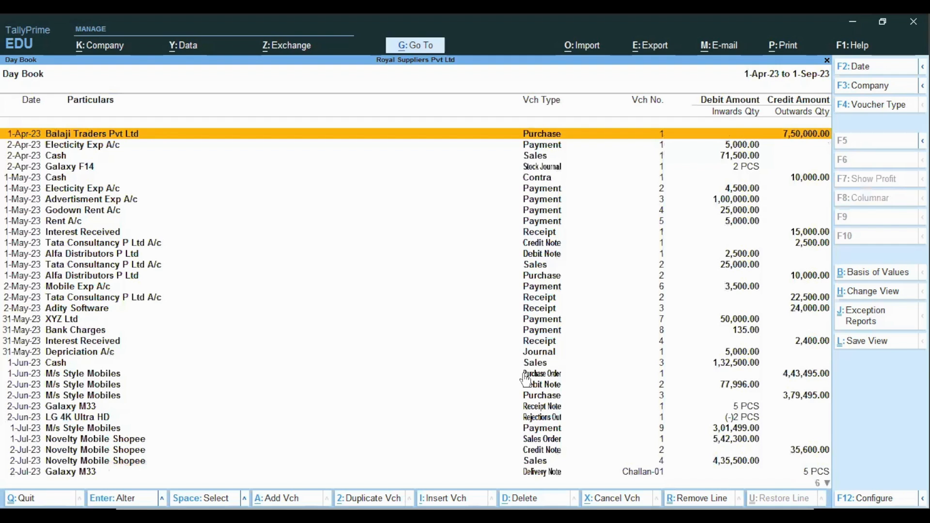
Delete the Cash purchase voucher dated 1-Sep-23 and leave the Day Book.
key(End)
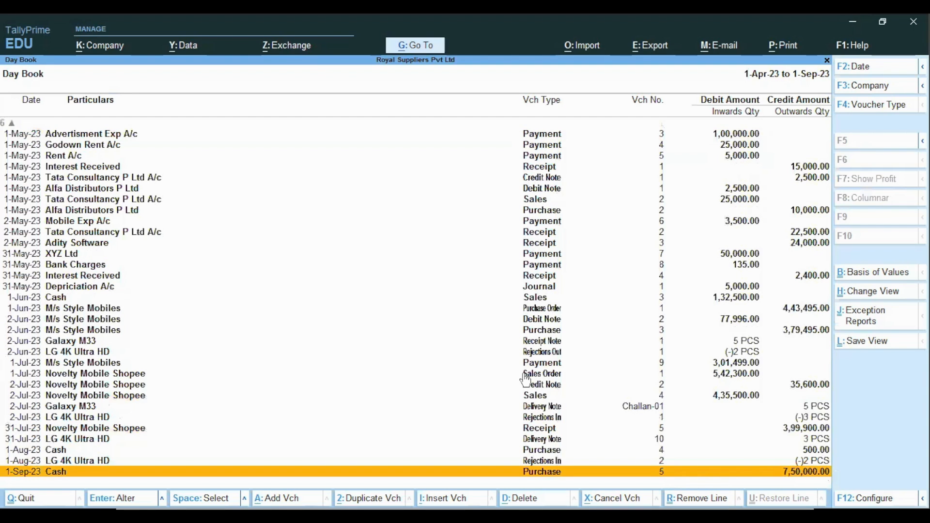
key(alt+d)
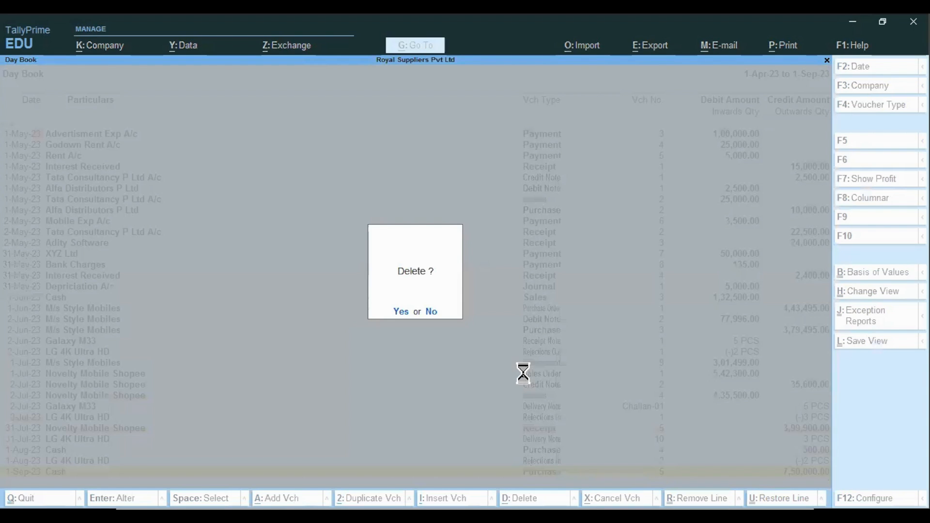
key(y)
key(Escape)
key(Escape)
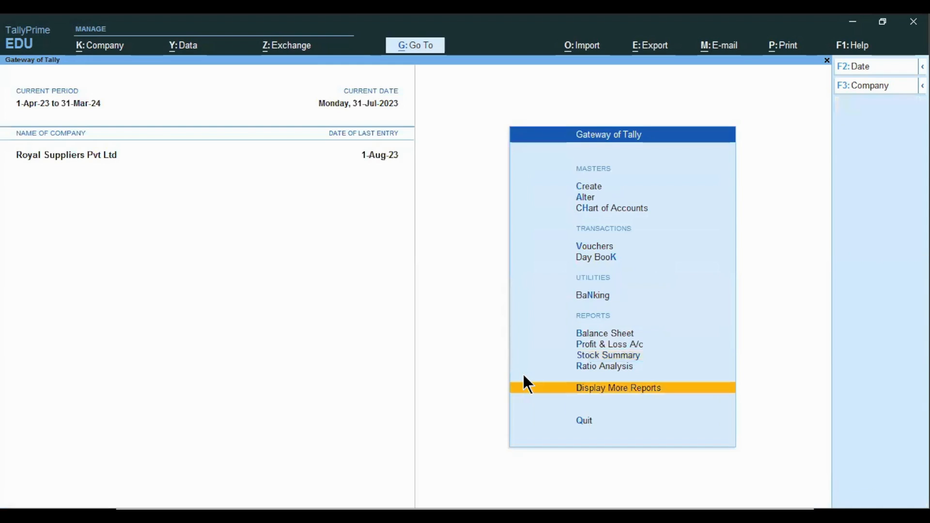
Start a new sales voucher dated 1-Sep-23.
key(v)
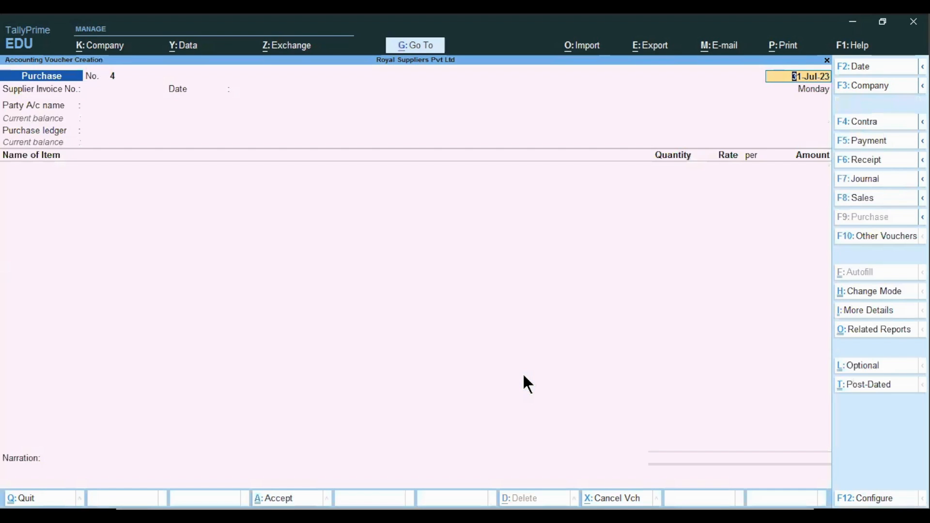
click(855, 197)
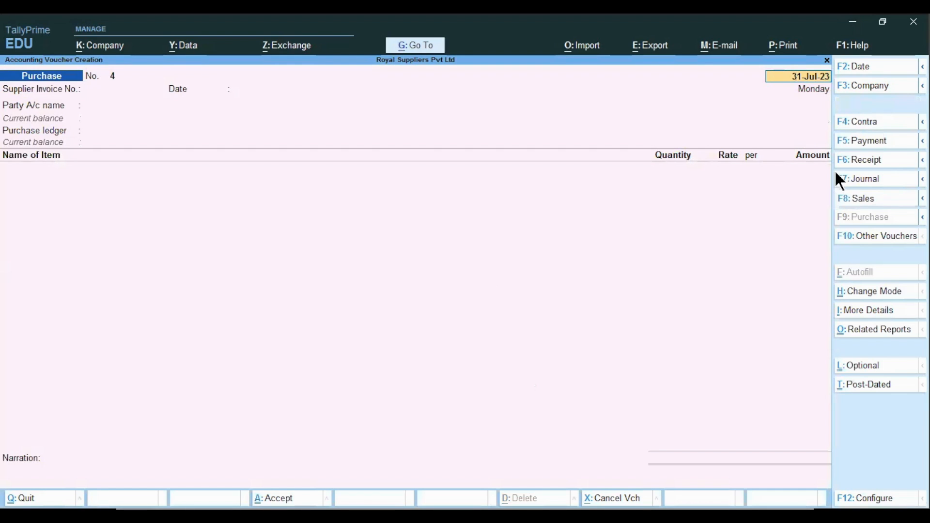
text(1.9)
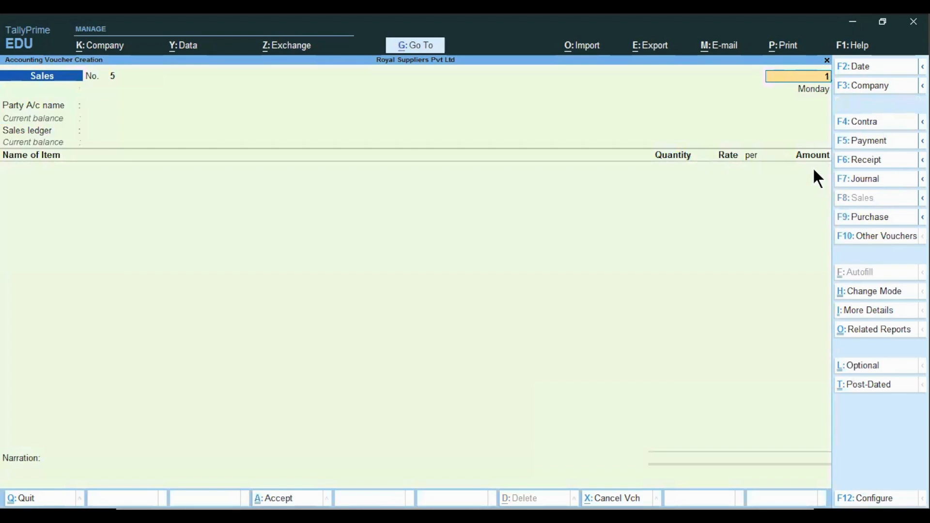
key(Return)
Set the sales voucher's party to Cash with default dispatch and party details, and the ledger to Sales A/c.
key(Down)
key(Down)
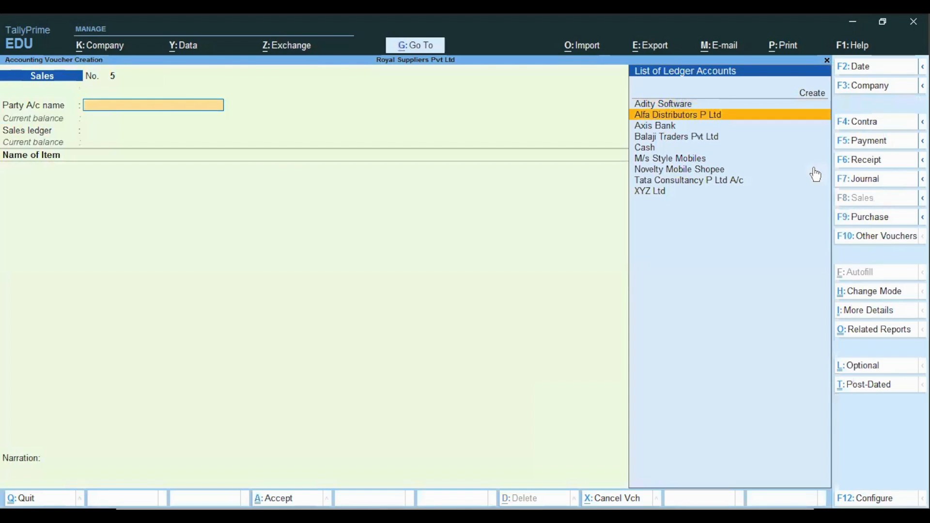
key(Down)
key(Return)
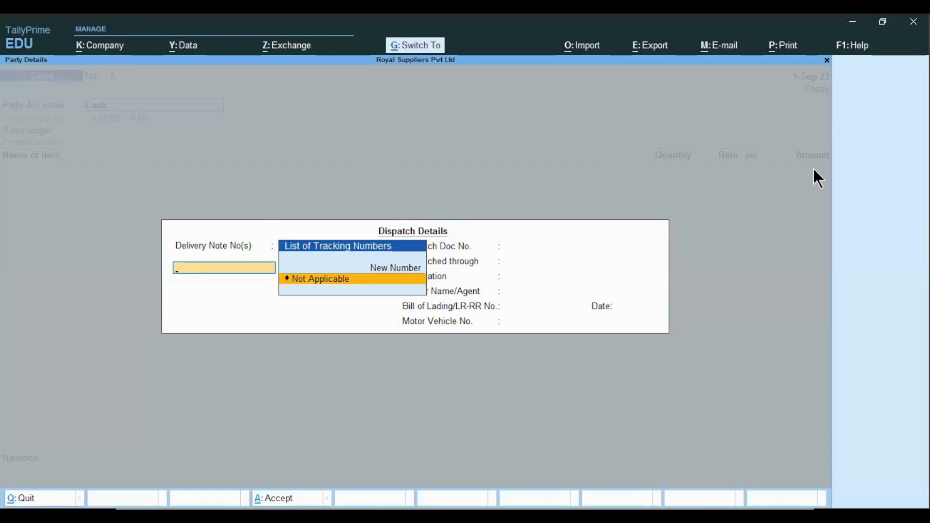
key(ctrl+a)
key(ctrl+a)
text(Sales)
key(Return)
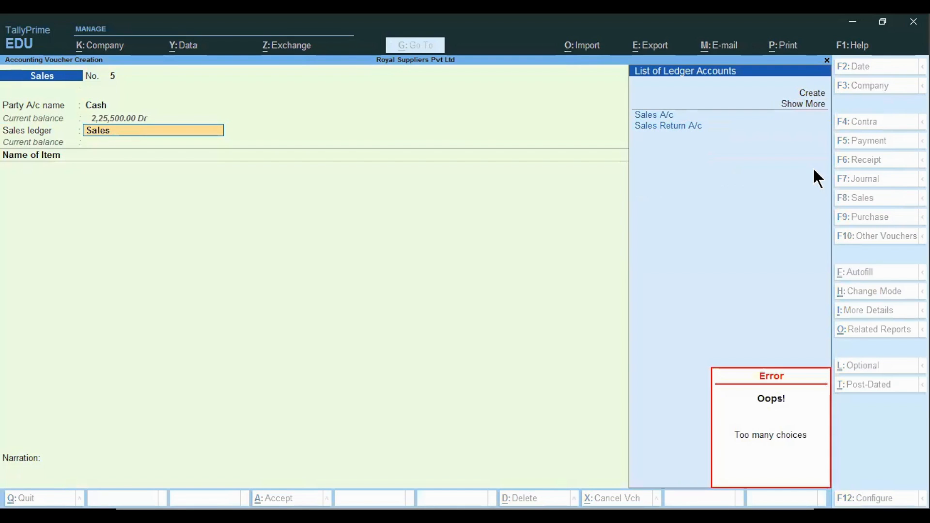
key(Down)
key(Return)
Add Sunsilk Shampoo to the sales voucher without tracking or order number, allocated to godown M G Road and Batch-01.
text(Su)
key(Return)
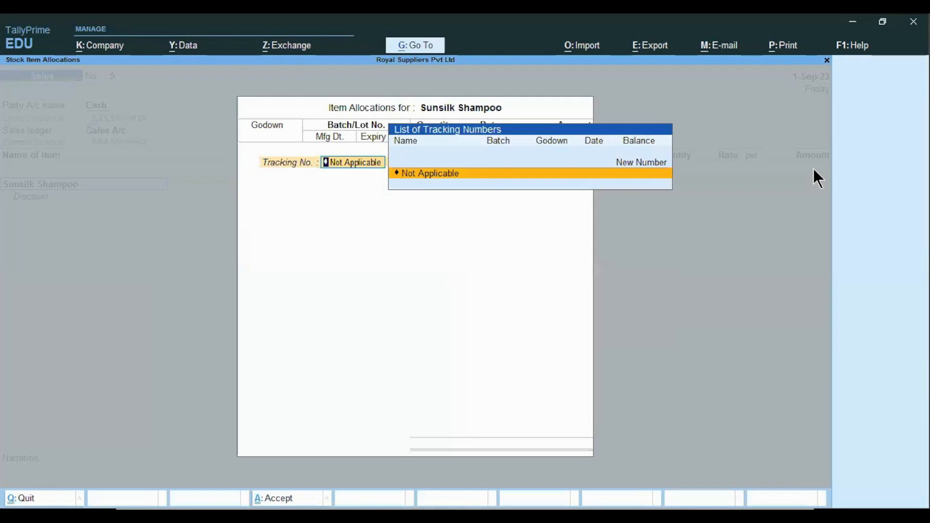
key(Return)
key(Down)
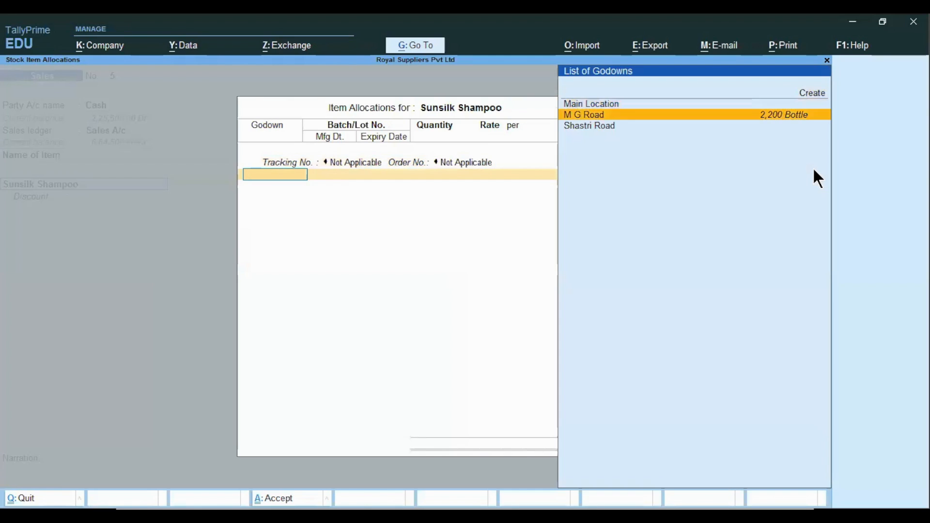
key(Return)
key(Return)
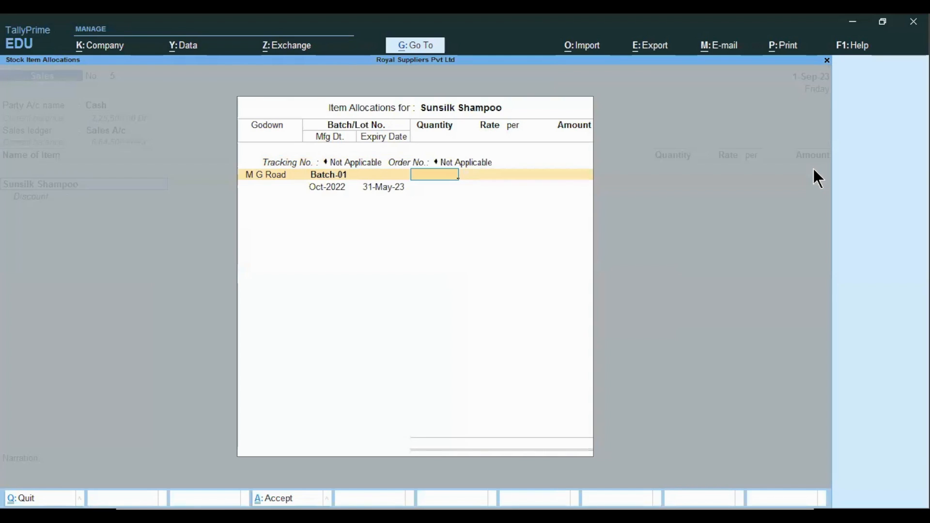
Enter a sales quantity of 5,000 bottles at a rate of 190.00 for Sunsilk Shampoo and finish the item allocation.
text(5000)
key(Return)
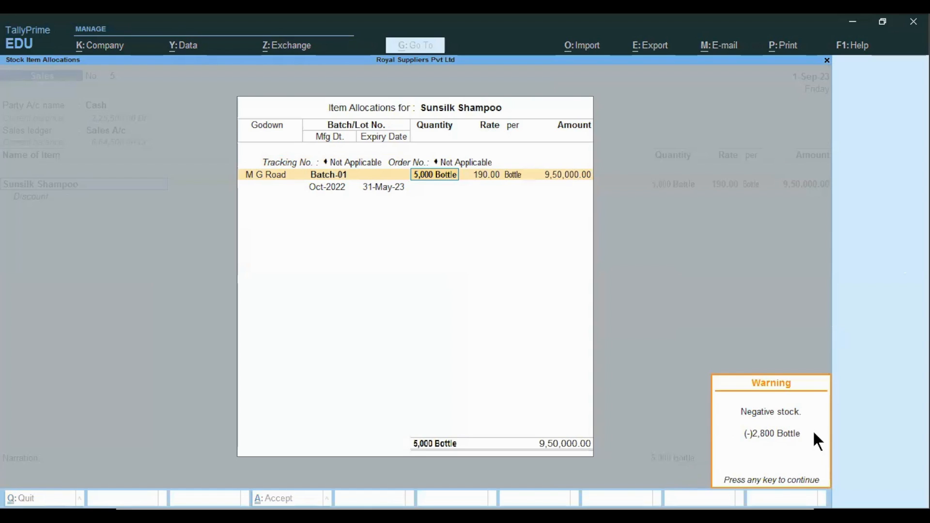
key(Return)
key(Return)
key(Return)
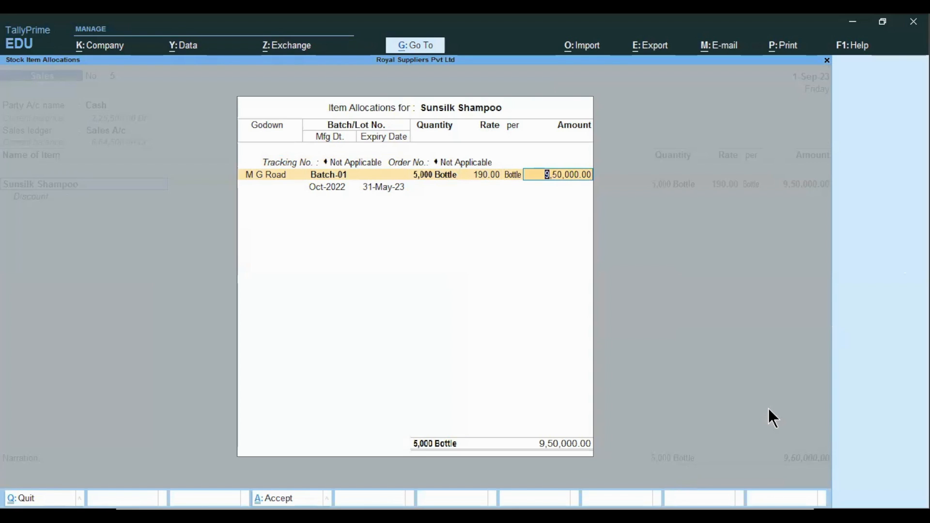
key(Return)
key(Return)
key(Return)
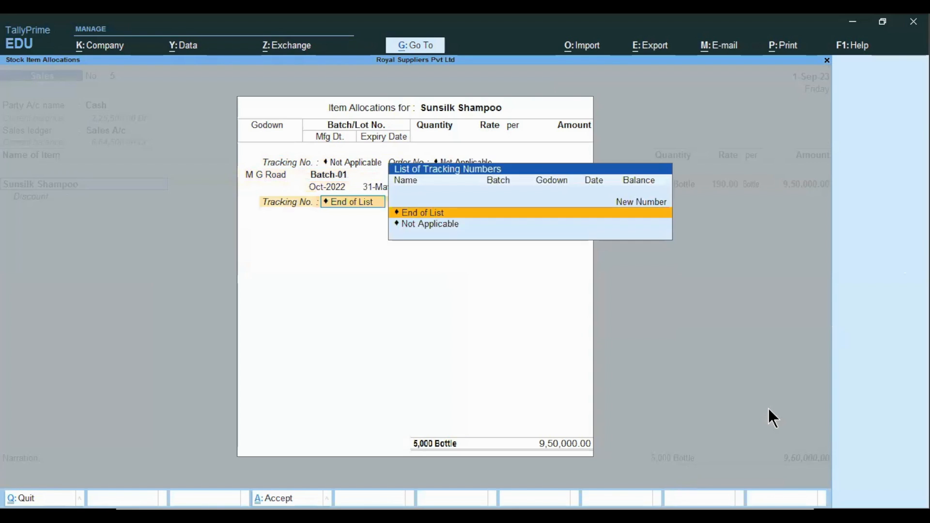
key(Return)
Save the sales voucher with no discount and no narration, and leave voucher entry.
key(Return)
key(Return)
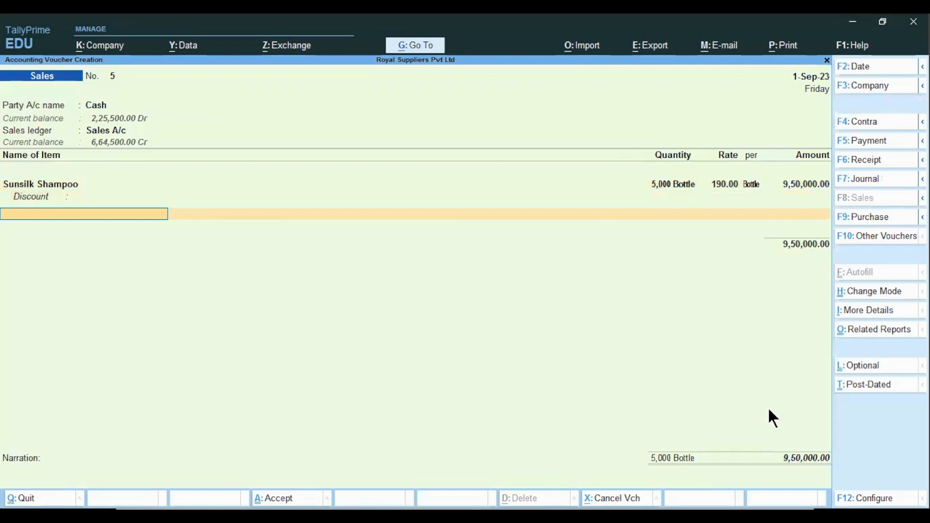
key(Return)
key(Return)
key(Return)
key(Return)
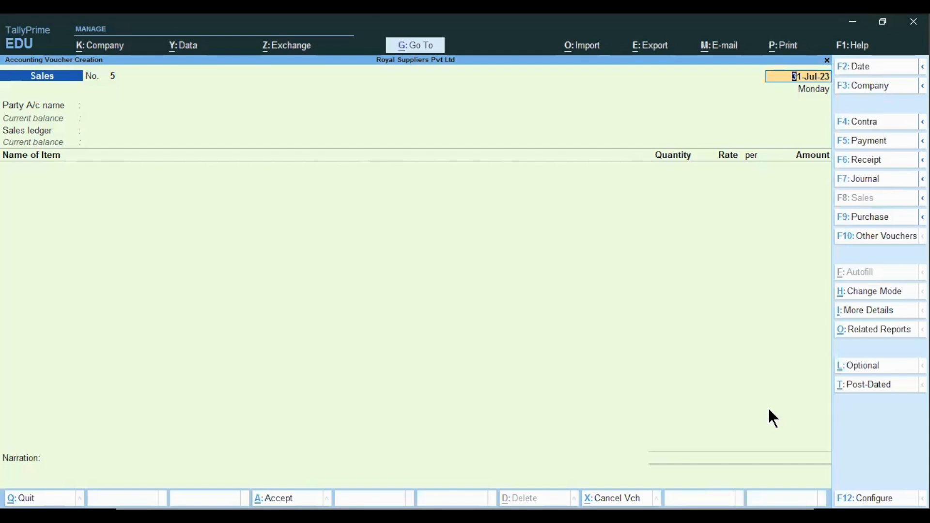
key(Escape)
Examine Sunsilk Shampoo's monthly summary from the stock summary, comparing August and September inwards, outwards and closing balances.
key(Down)
key(Down)
key(Down)
key(Down)
key(Down)
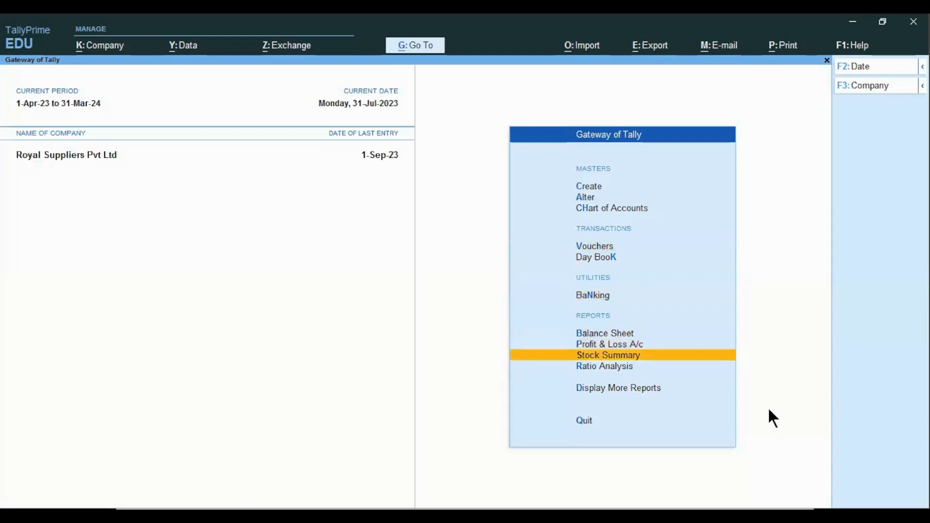
key(Return)
key(Down)
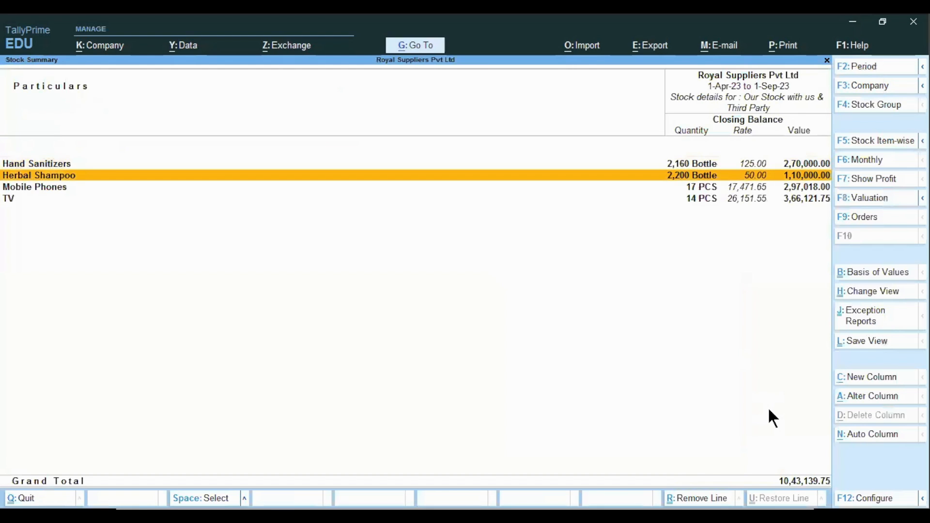
key(Return)
key(Return)
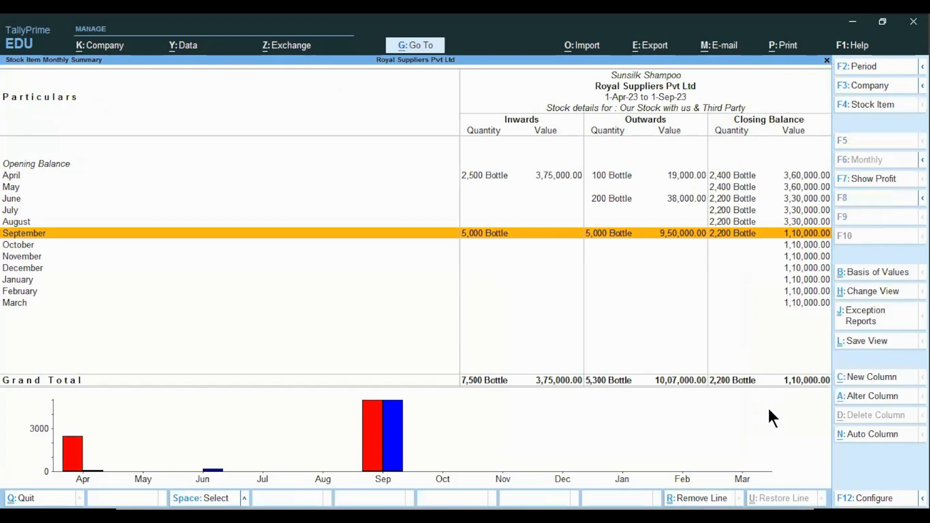
key(Up)
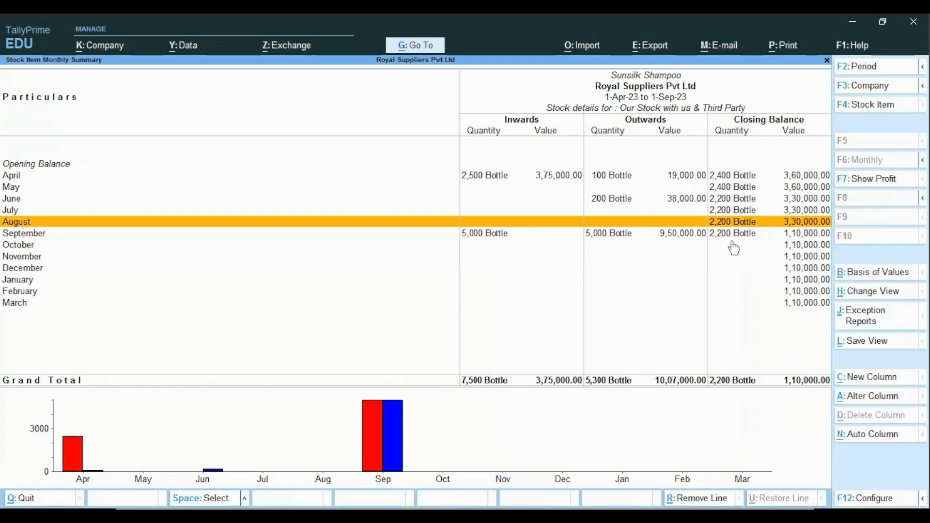
Review Sunsilk Shampoo's September stock vouchers and leave the stock summary.
key(Down)
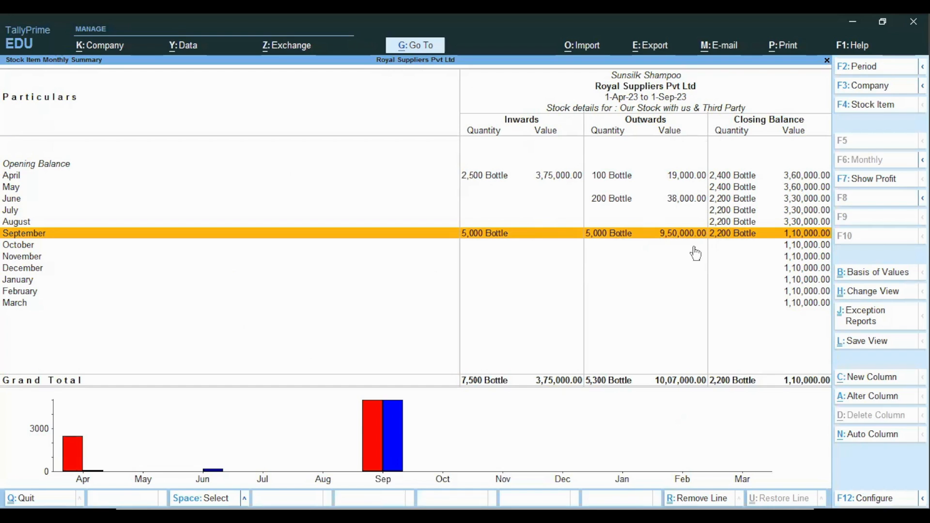
key(Return)
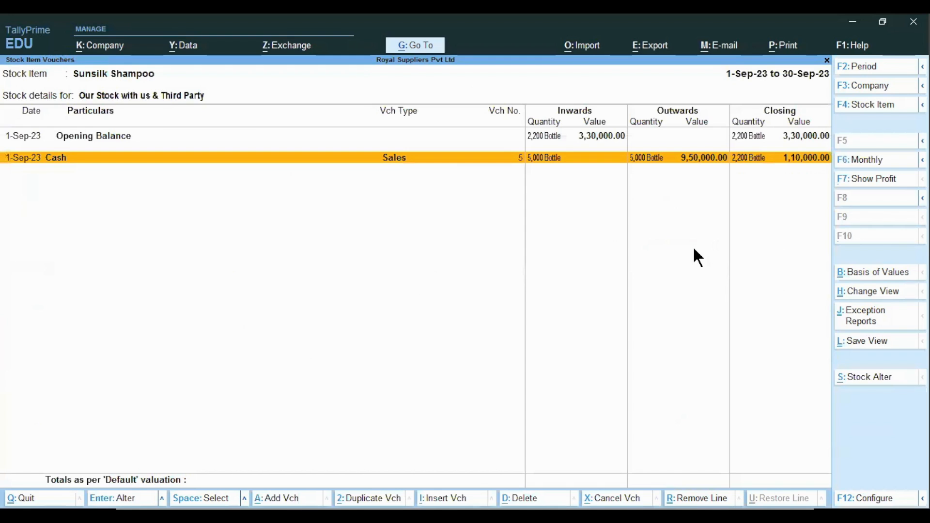
key(Escape)
key(Escape)
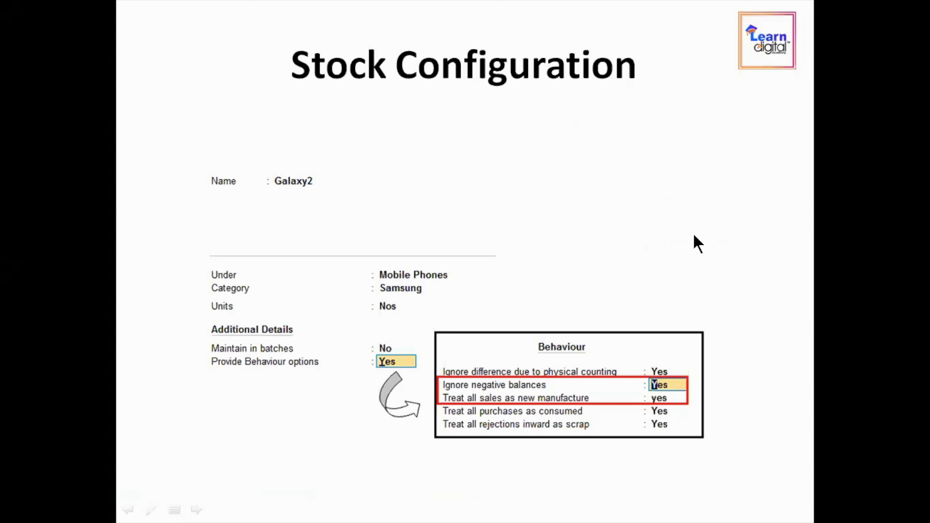
key(Right)
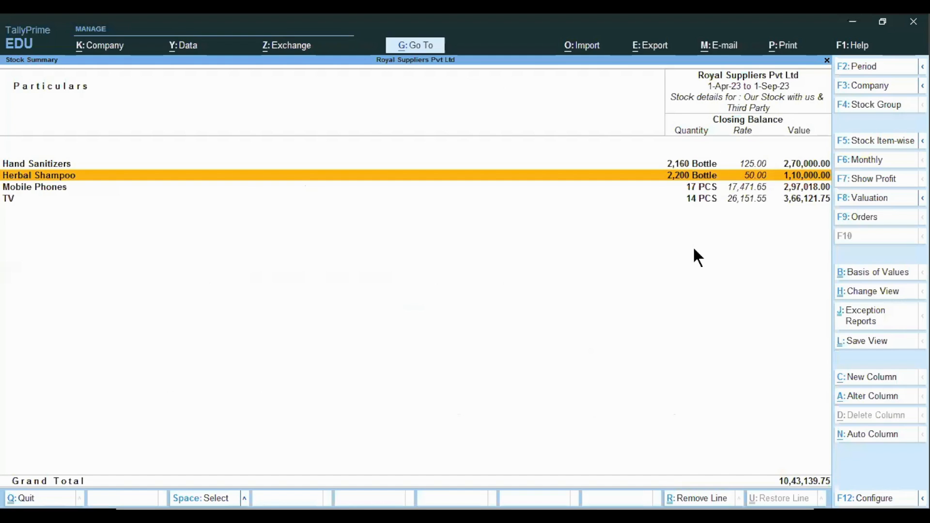
key(Escape)
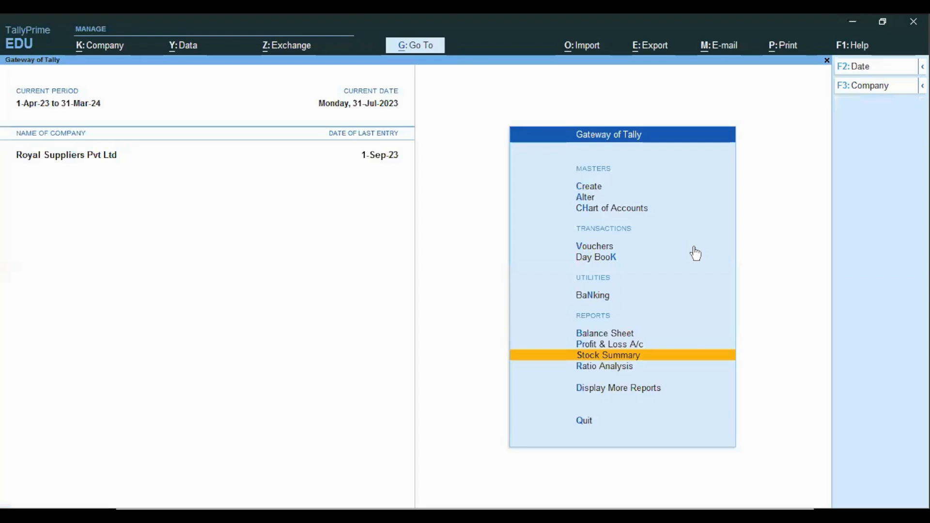
Start a new sales voucher dated 1-Sep-23.
key(Up)
key(Up)
key(Up)
key(Up)
key(Up)
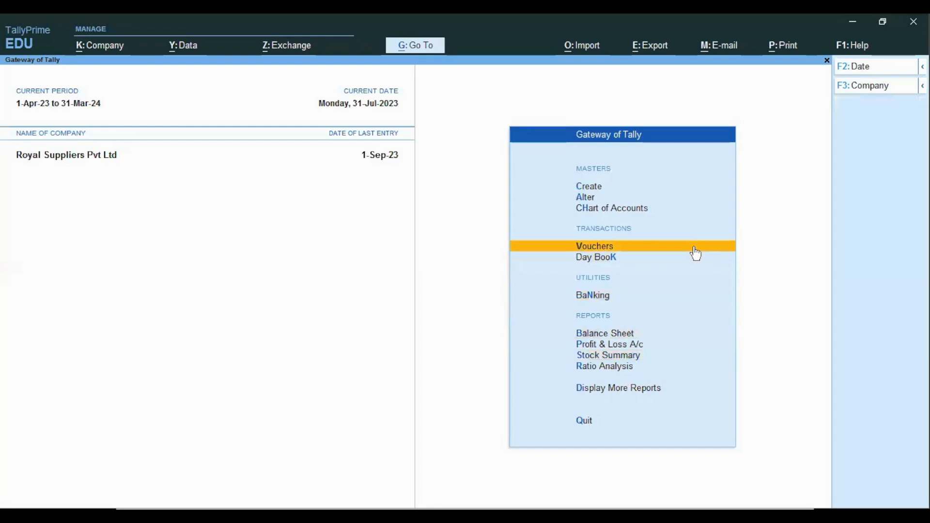
key(Return)
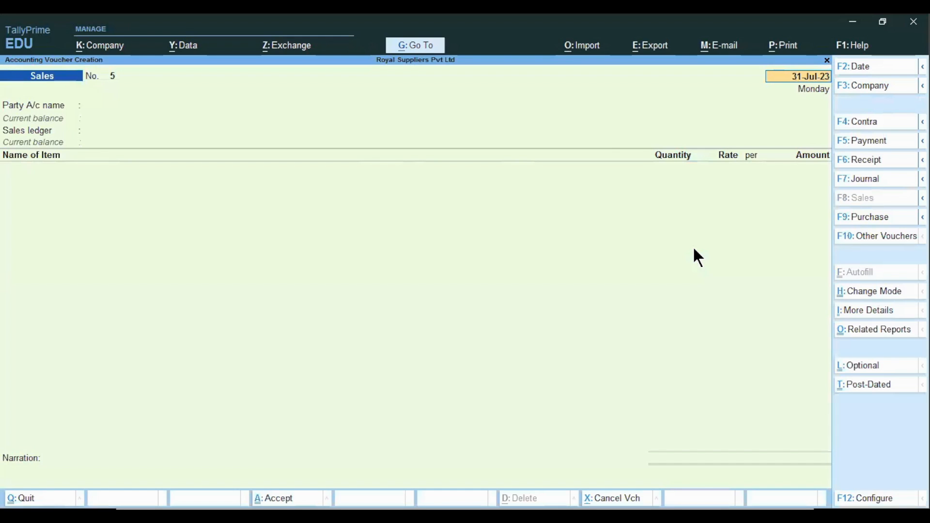
text(1/)
key(Return)
Set the sales voucher's party to Cash with its default party details, and use Sales A/c as the sales ledger.
key(Down)
key(Down)
key(Down)
key(Down)
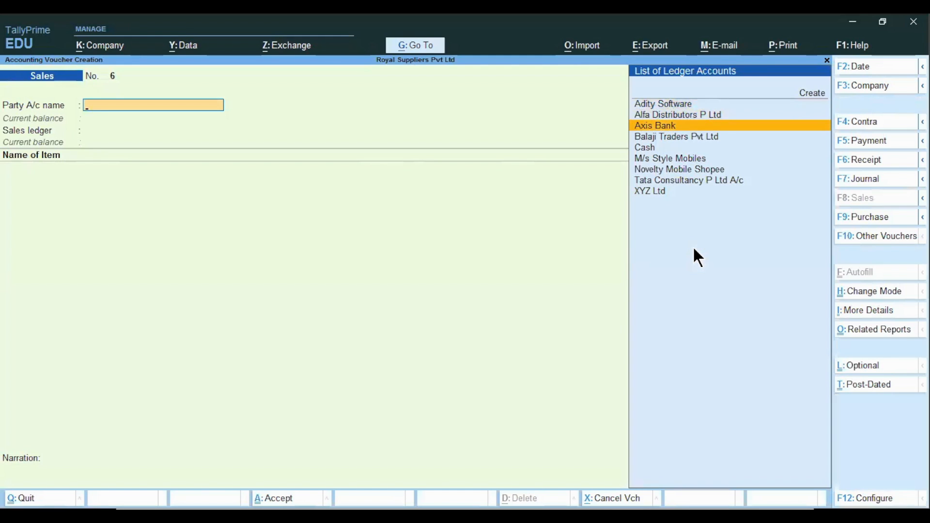
key(Return)
key(ctrl+a)
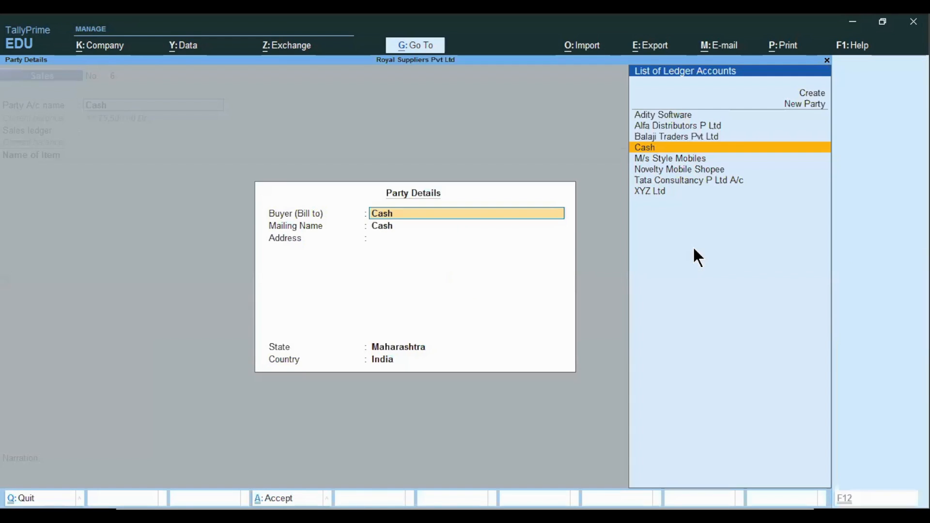
key(ctrl+a)
key(Return)
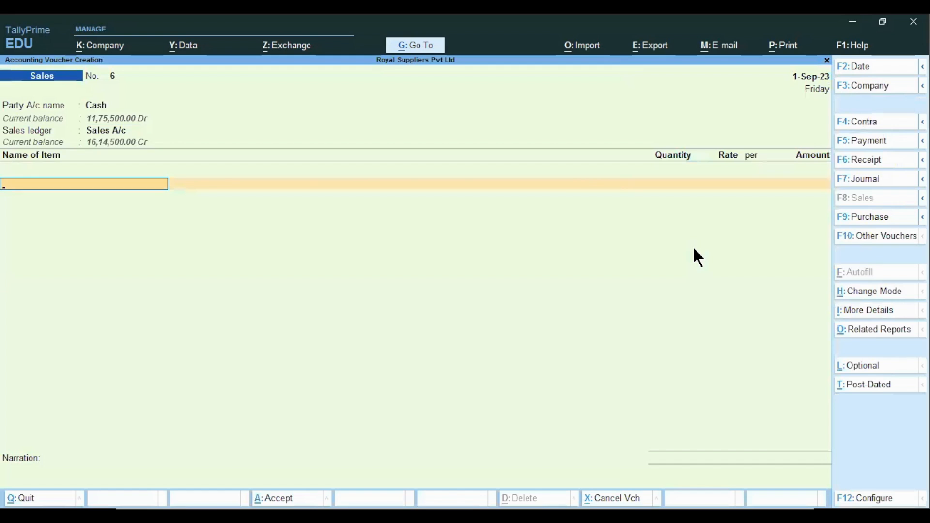
Add 100 bottles of Dettol Sanitizer from godown M G Road, batch HSD0522, without tracking or order number.
key(Down)
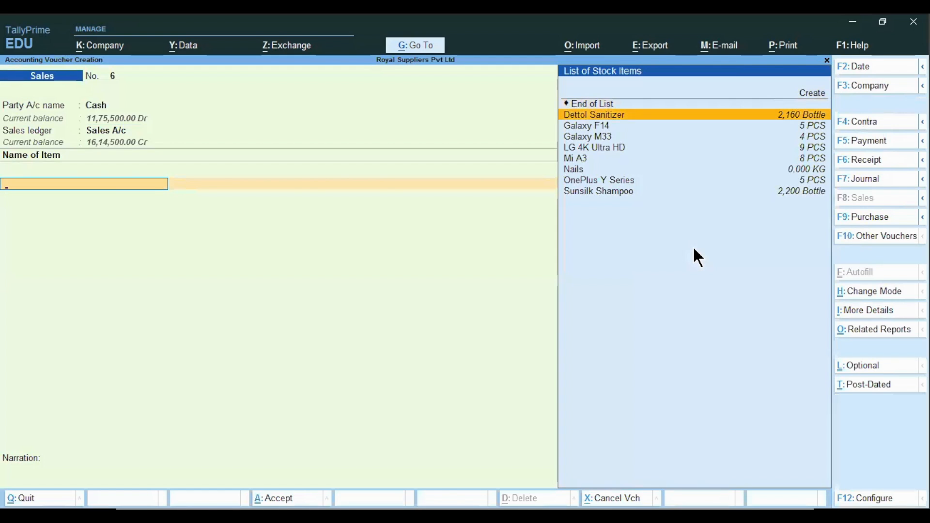
key(Return)
key(Return)
key(Return)
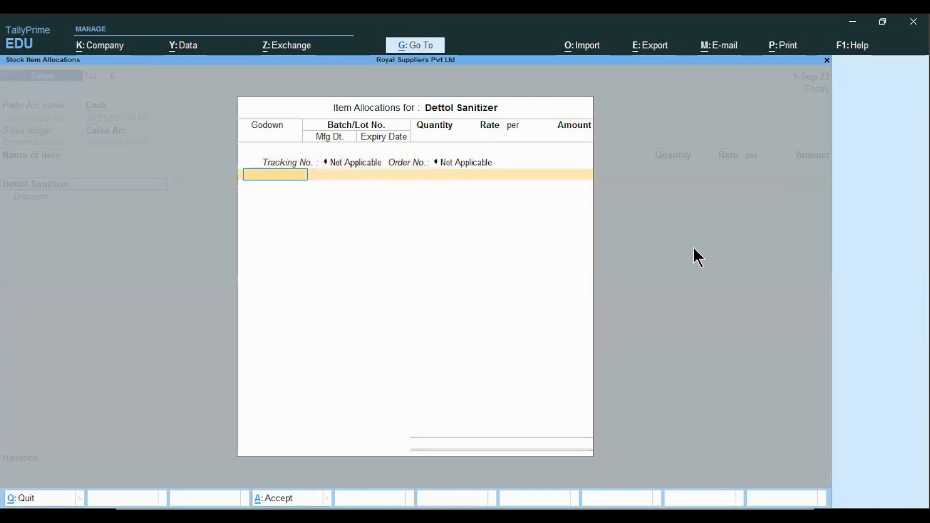
key(Down)
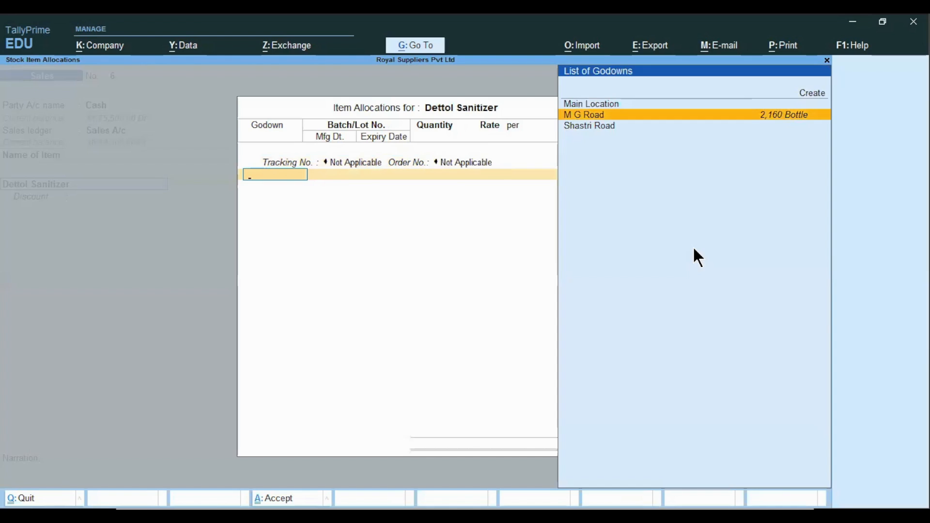
key(Return)
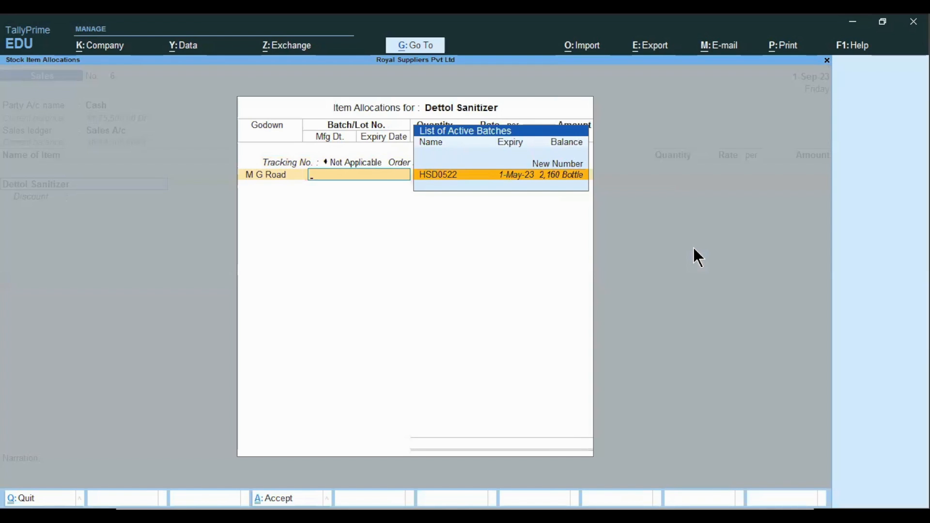
key(Return)
text(100)
key(Return)
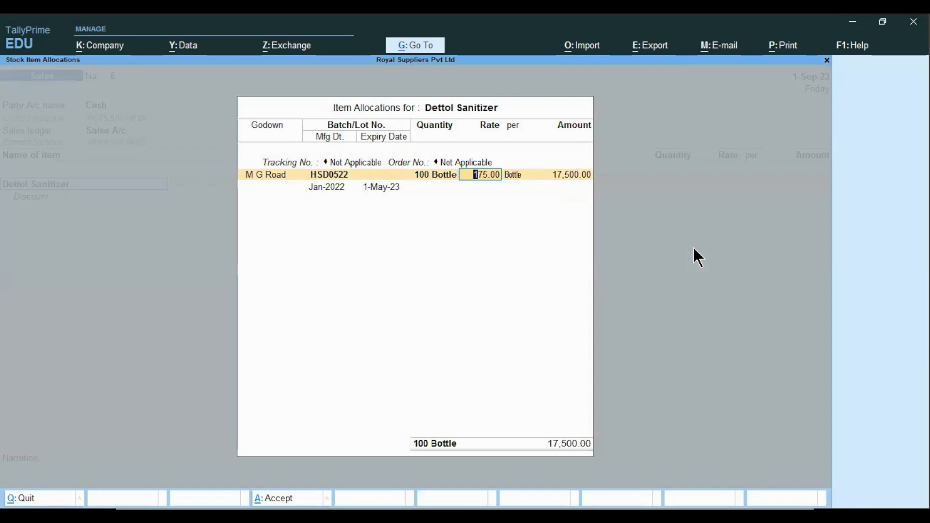
Clear Dettol Sanitizer's rate so the line has no amount, and finish the item allocation without a discount.
key(Delete)
key(Delete)
key(Delete)
key(Delete)
key(Delete)
key(Delete)
key(Return)
key(Return)
key(Return)
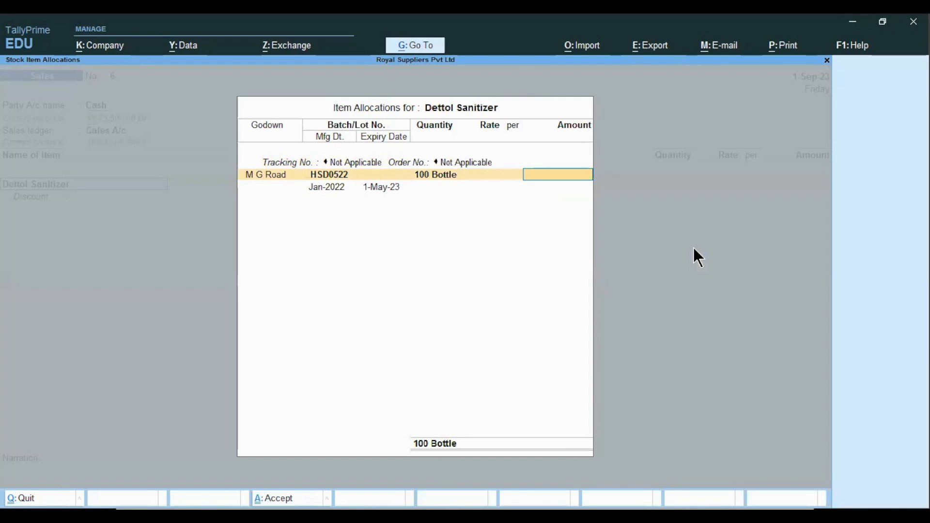
key(Return)
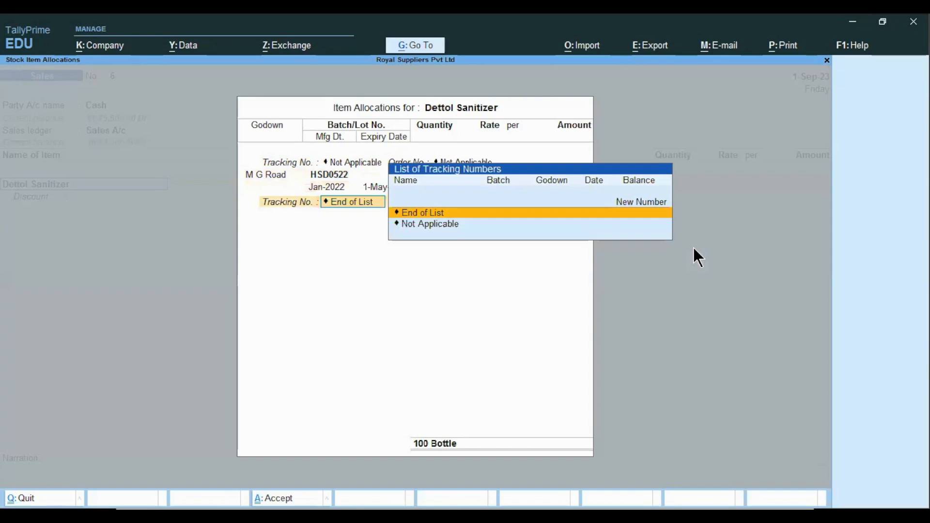
key(Return)
key(Return)
key(Return)
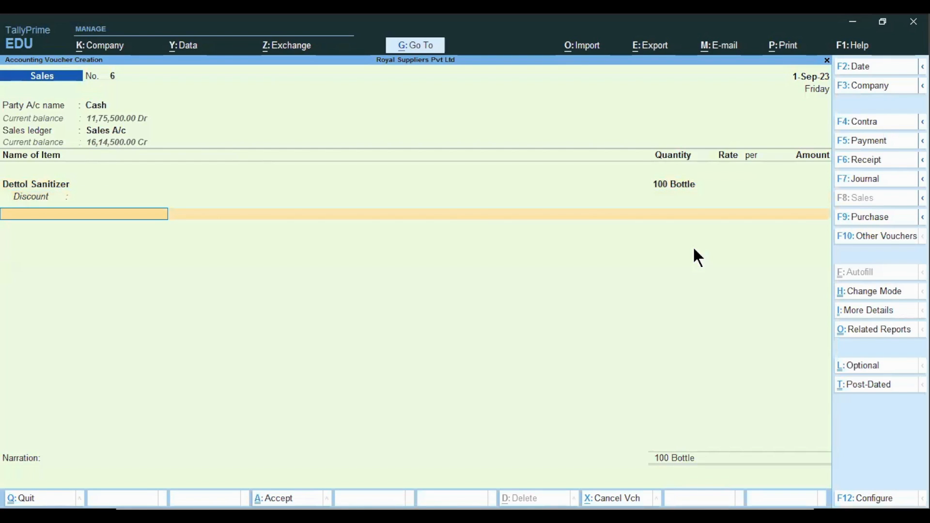
Try to save the zero-valued sales voucher without narration, and discard it to leave voucher entry.
key(Return)
key(Return)
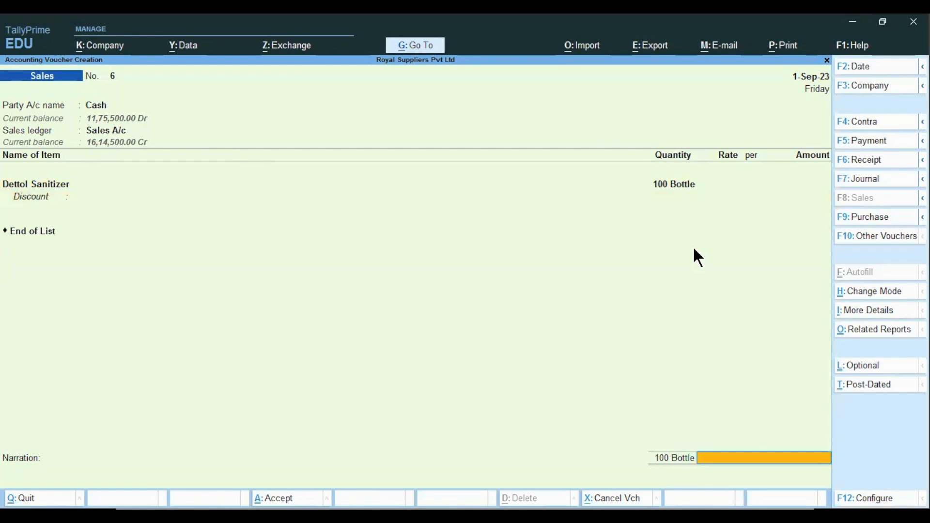
key(Return)
key(Return)
key(Return)
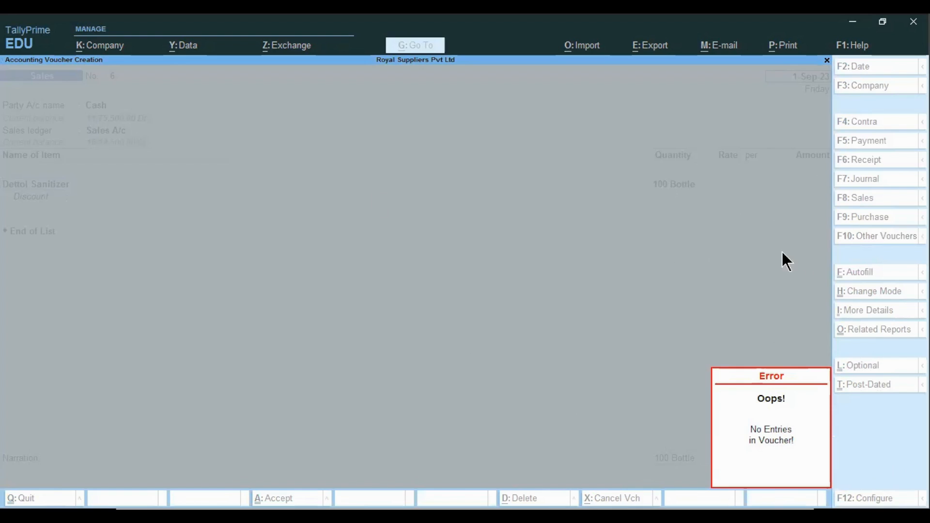
key(Escape)
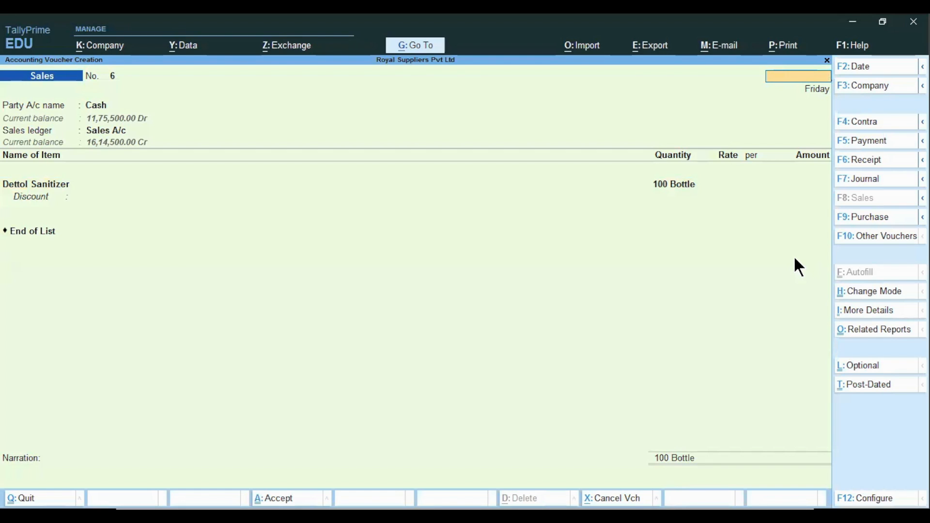
key(Escape)
key(y)
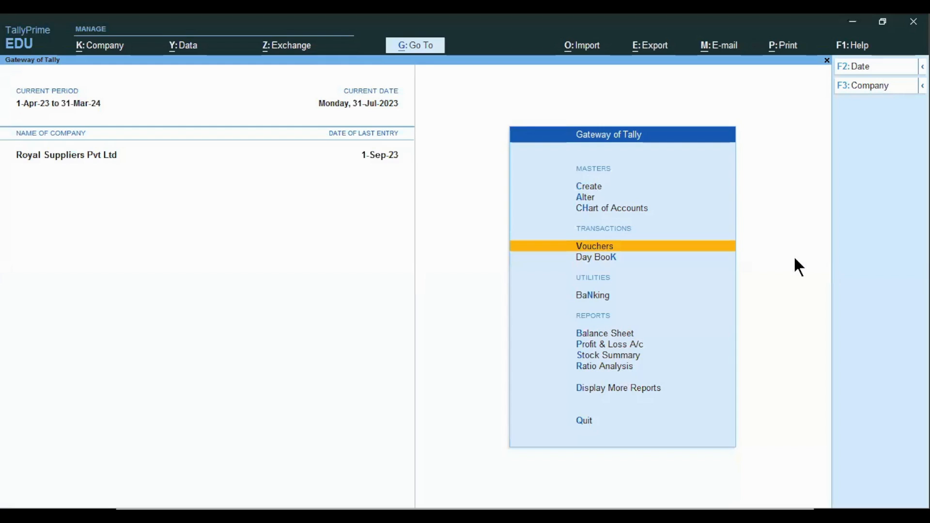
Bring up the voucher type masters available for alteration.
key(alt)
key(Up)
key(Up)
key(Up)
key(Down)
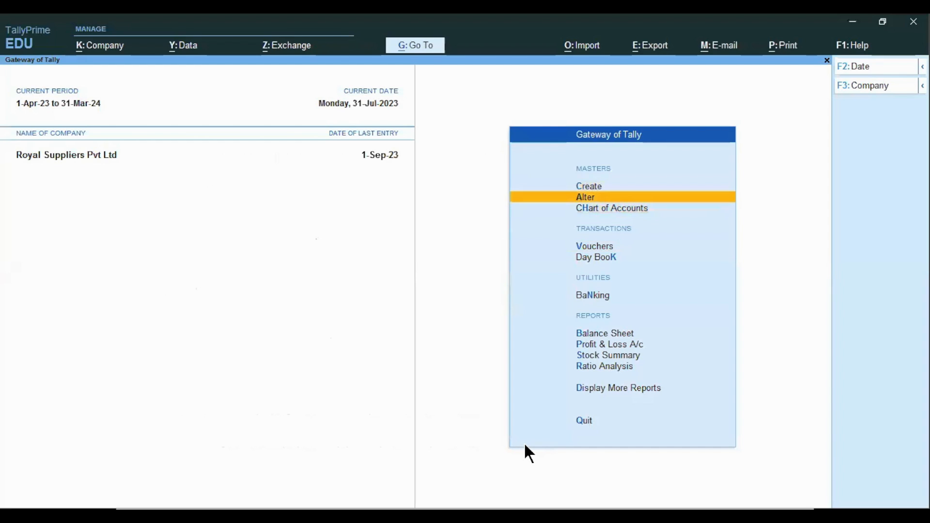
key(Return)
key(Down)
key(Down)
key(Down)
key(Down)
key(Down)
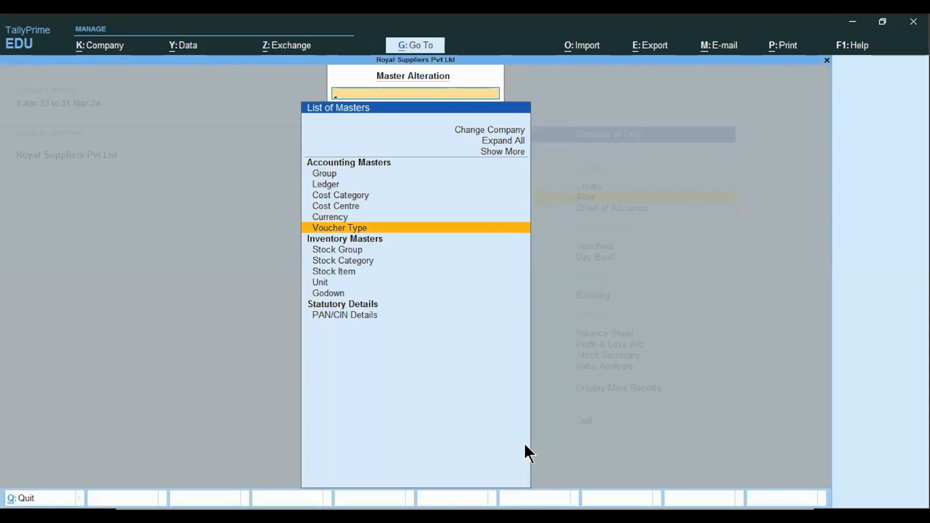
key(Return)
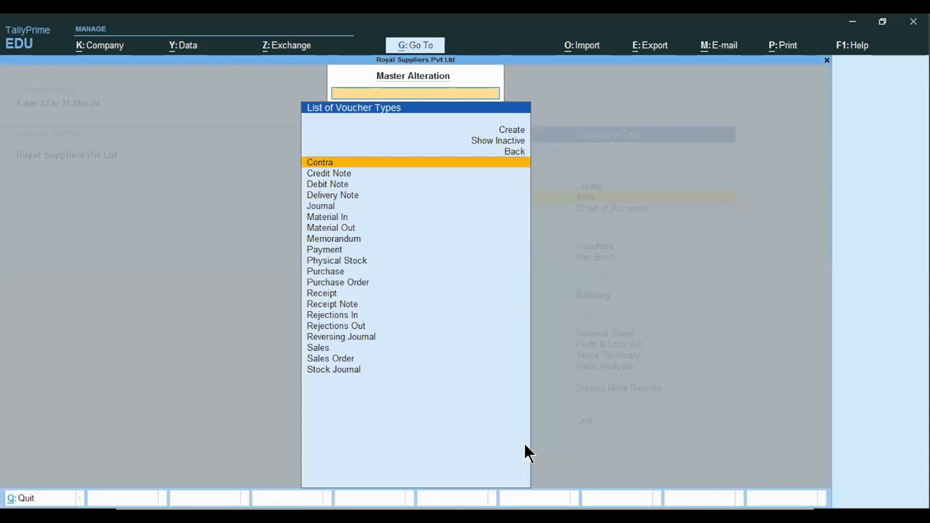
Open the Purchase Order voucher type for alteration.
key(Down)
key(Down)
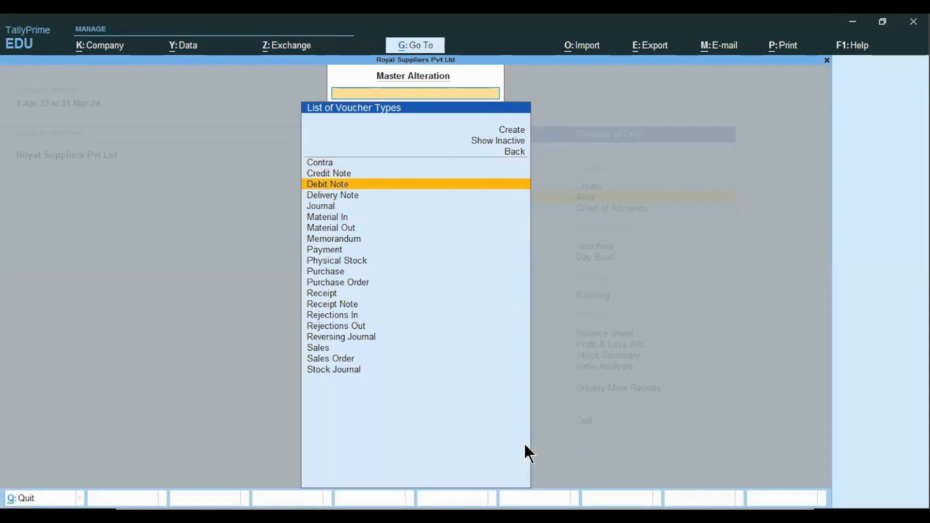
key(Down)
key(Down)
key(Down)
key(Down)
key(Down)
key(Down)
key(Down)
key(Down)
key(Down)
key(Down)
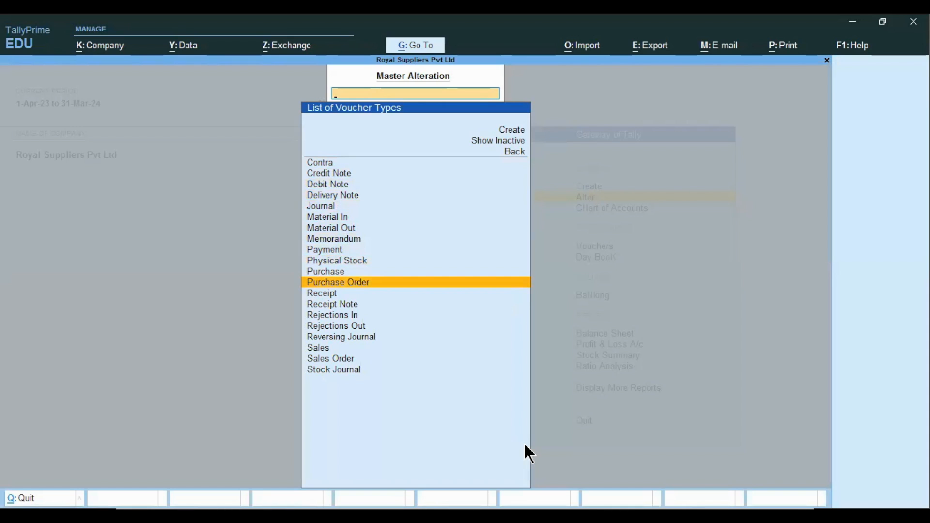
key(Return)
Set Allow zero-valued transactions to Yes for the Purchase Order voucher type, save it, and leave master alteration.
key(Return)
key(Return)
key(Return)
key(Return)
key(Return)
key(Return)
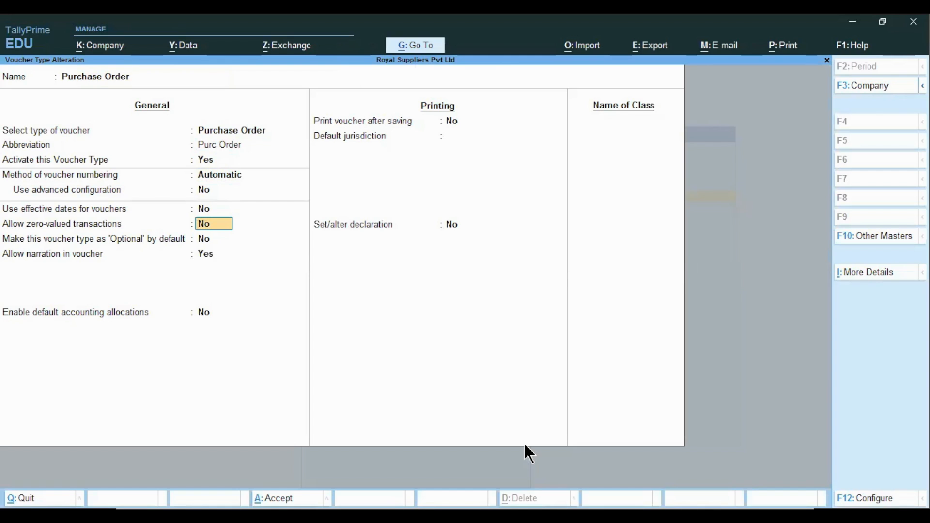
text(y)
key(Return)
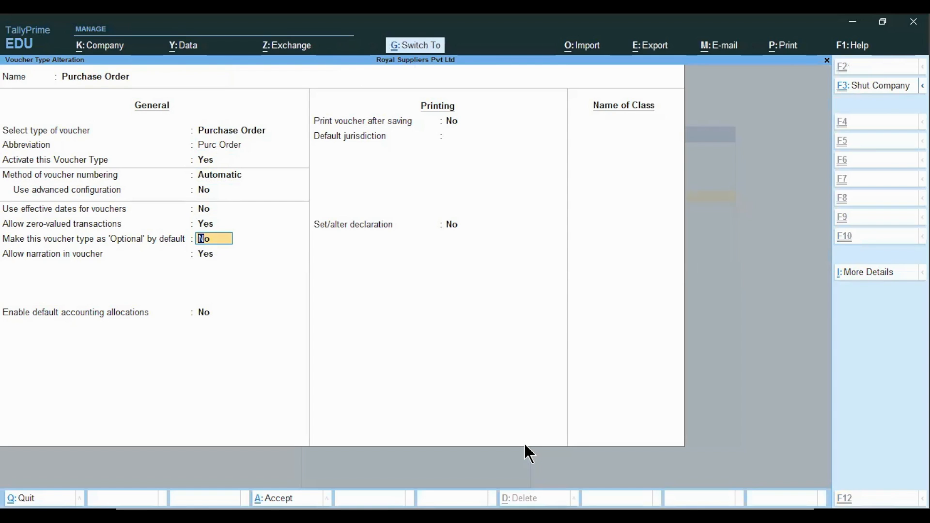
key(ctrl+a)
key(Escape)
key(Escape)
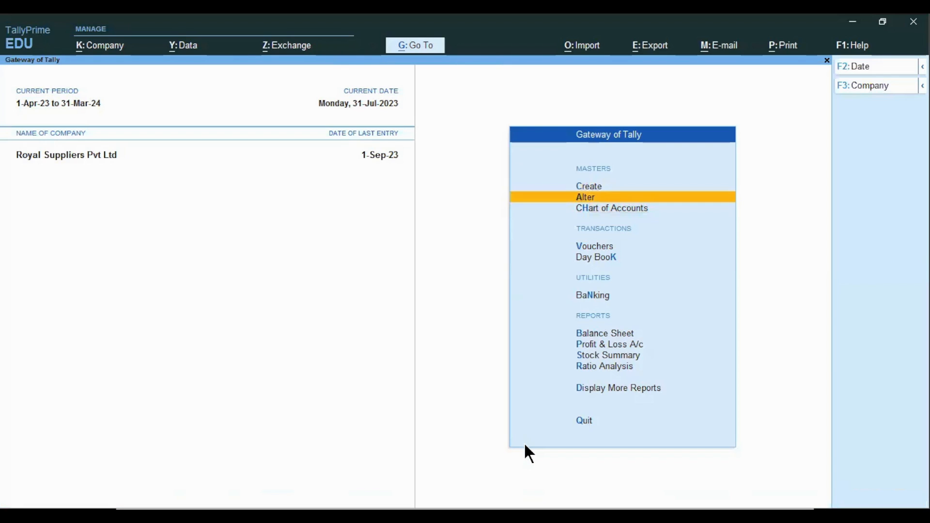
Start a new Purchase Order voucher from voucher entry.
key(v)
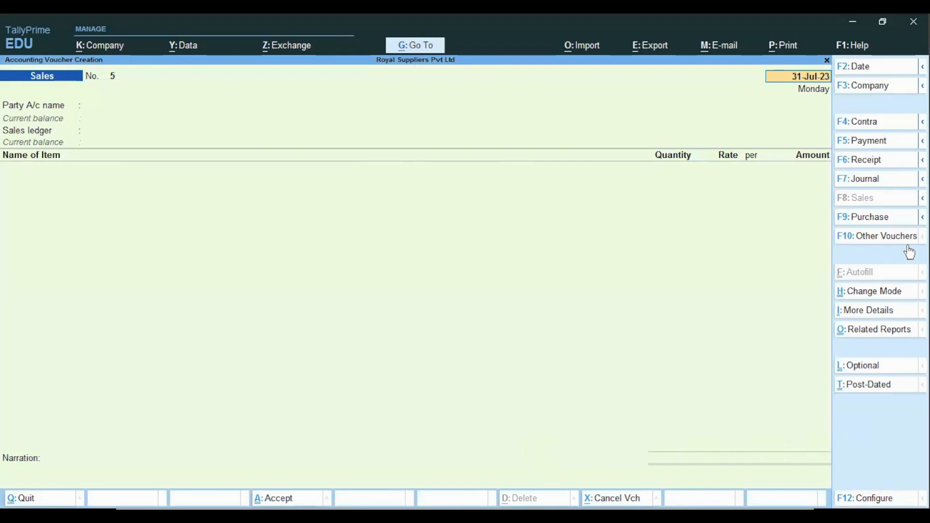
click(893, 240)
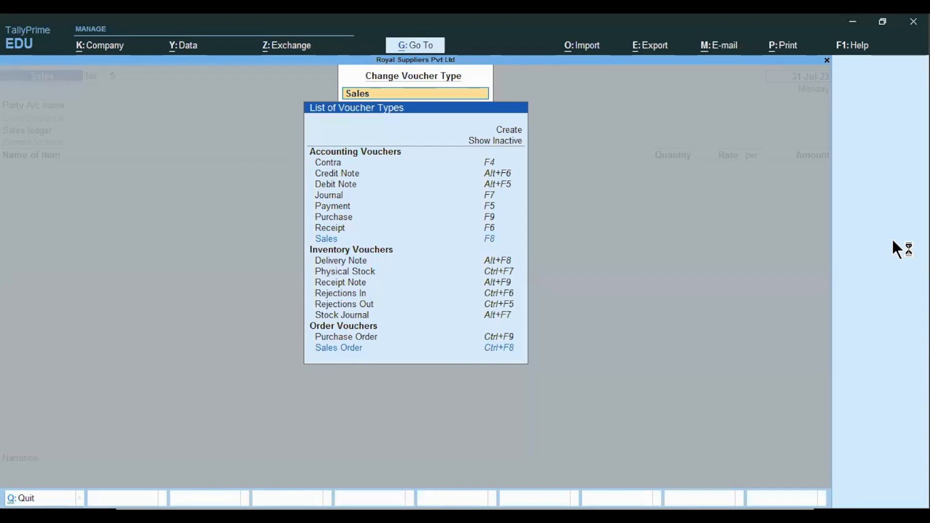
text(P)
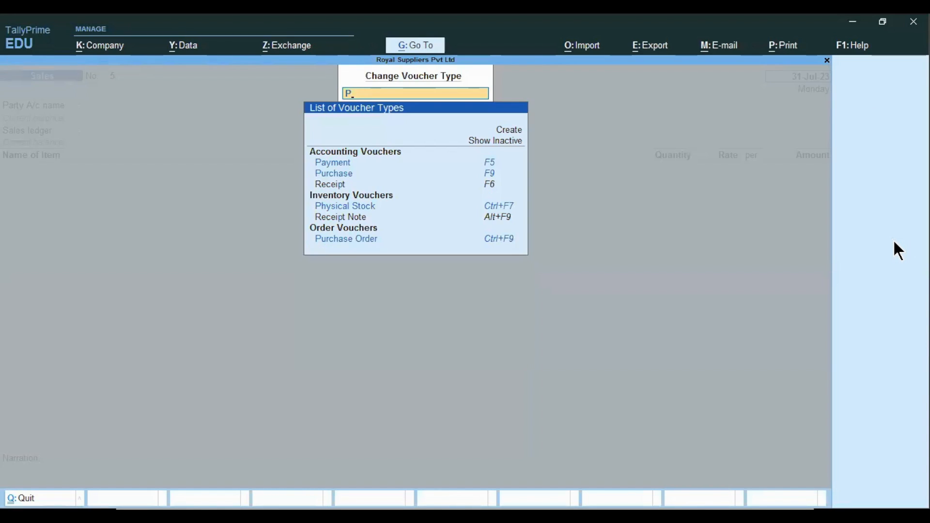
key(Down)
key(Down)
key(Down)
key(Down)
key(Down)
key(Down)
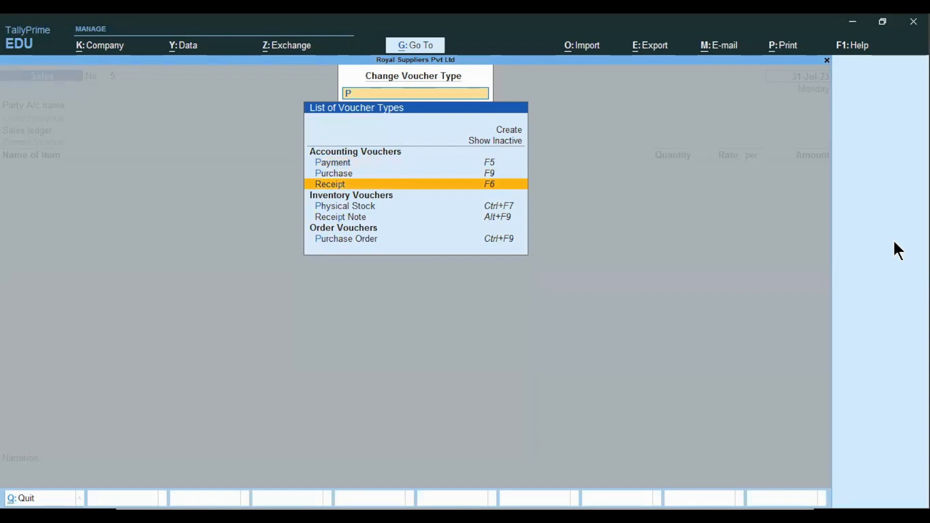
key(Return)
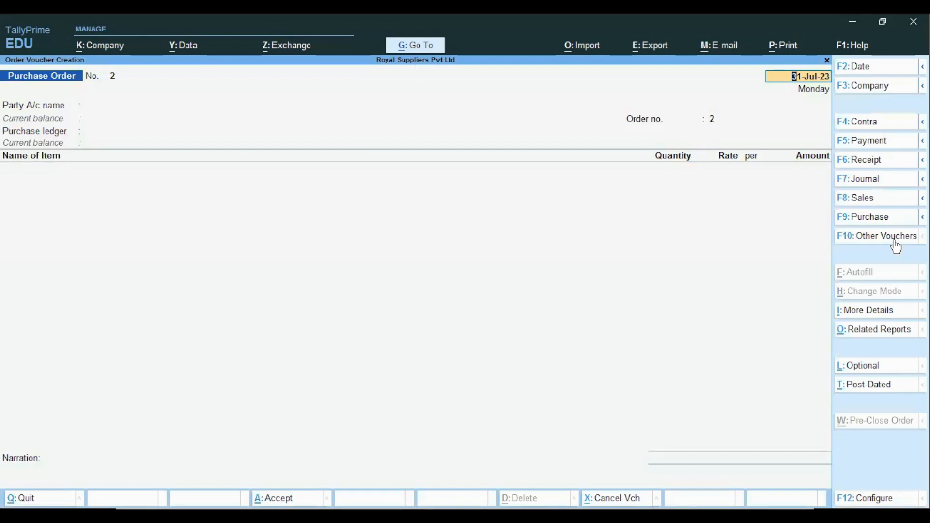
Date the purchase order 1-Sep-23, choose Balaji Traders Pvt Ltd as the party, and accept its order and party details as they are.
text(1-9)
key(Return)
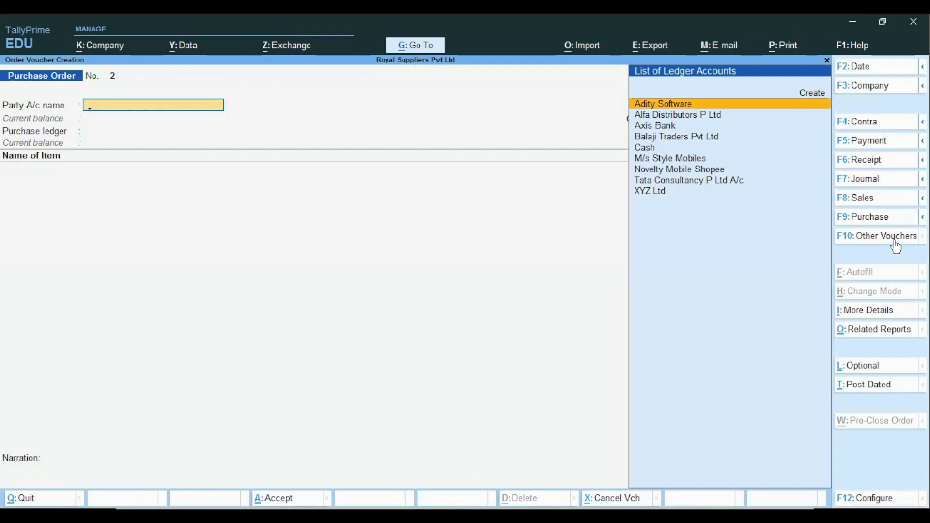
key(Down)
key(Down)
key(Down)
key(Return)
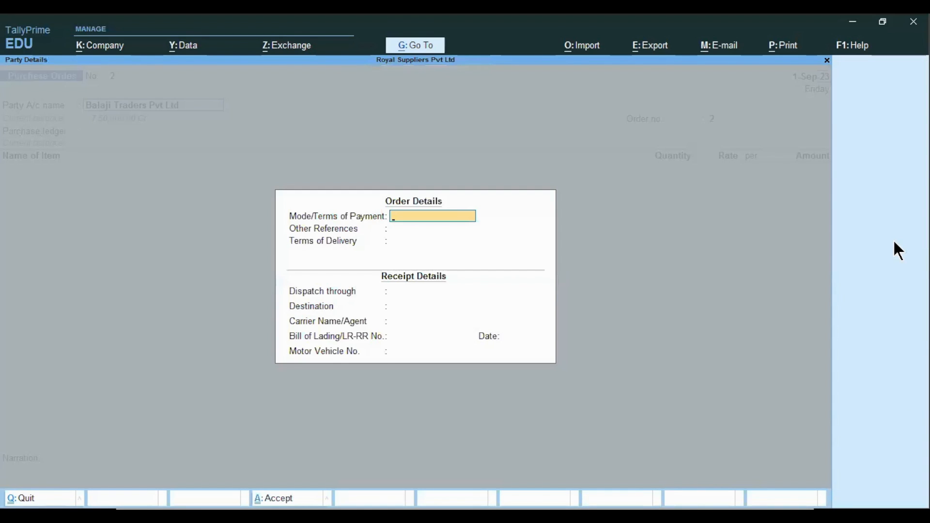
key(ctrl+a)
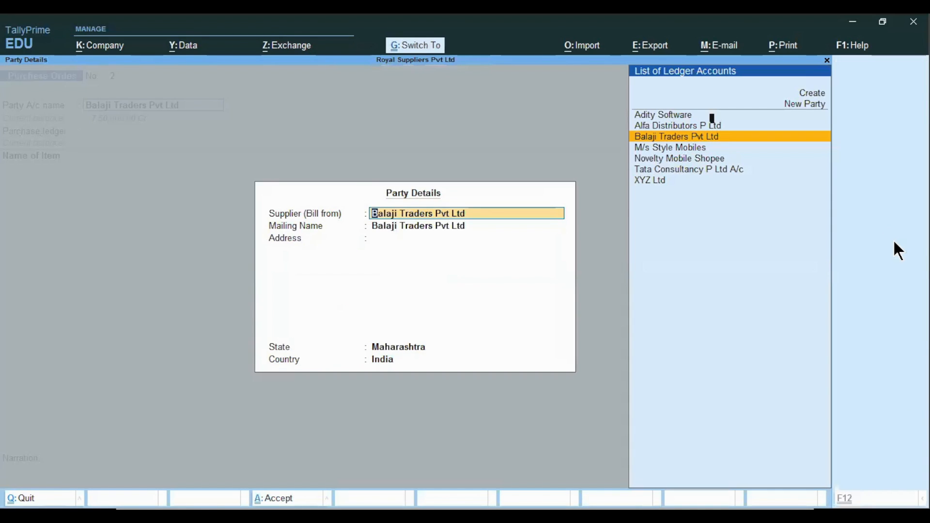
key(ctrl+a)
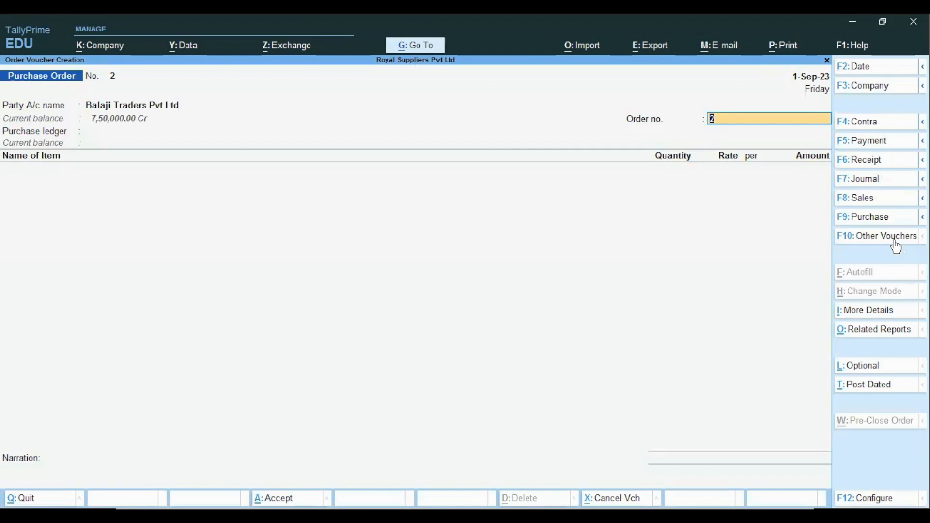
Set the order number to PO-02 and assign Purchase A/c as the purchase ledger.
text(PO-02)
key(Return)
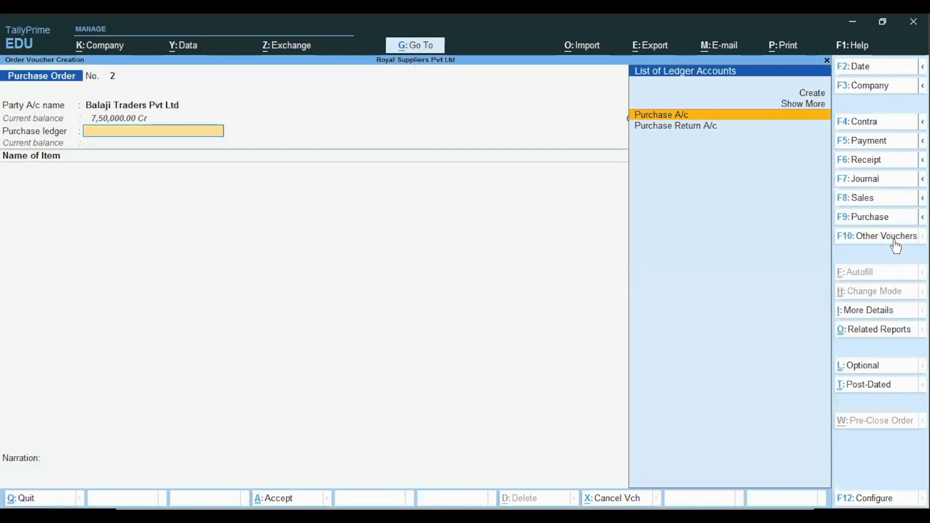
key(Return)
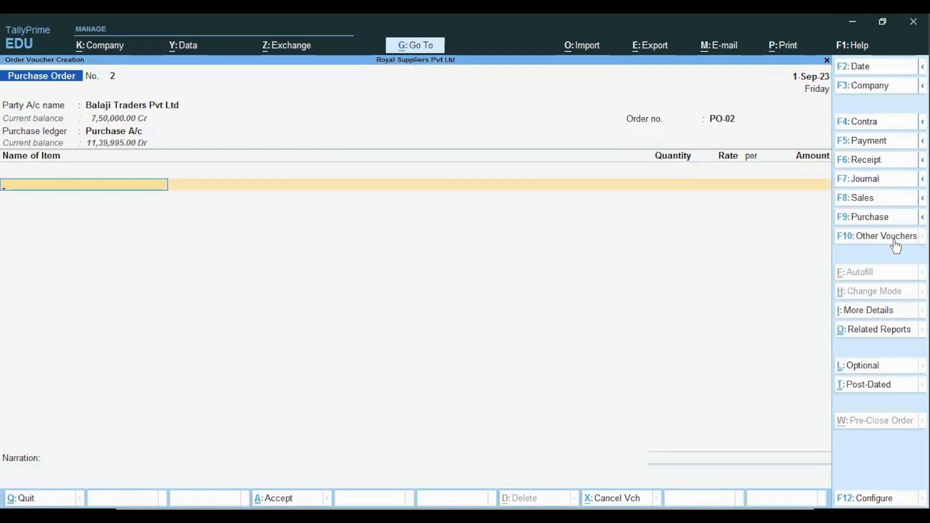
Add Dettol Sanitizer to the order and allocate 400 bottles to any godown and any batch.
key(Down)
key(Down)
key(Down)
key(Up)
key(Up)
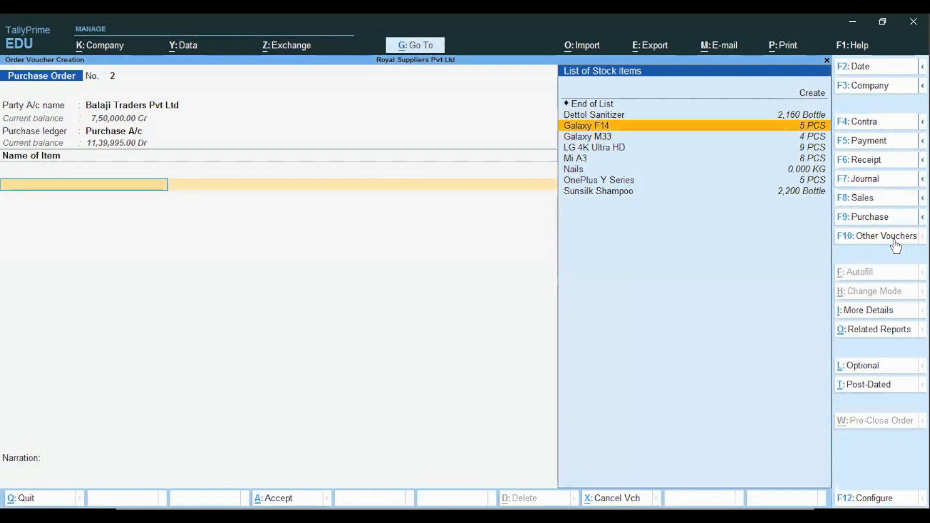
key(Return)
key(Return)
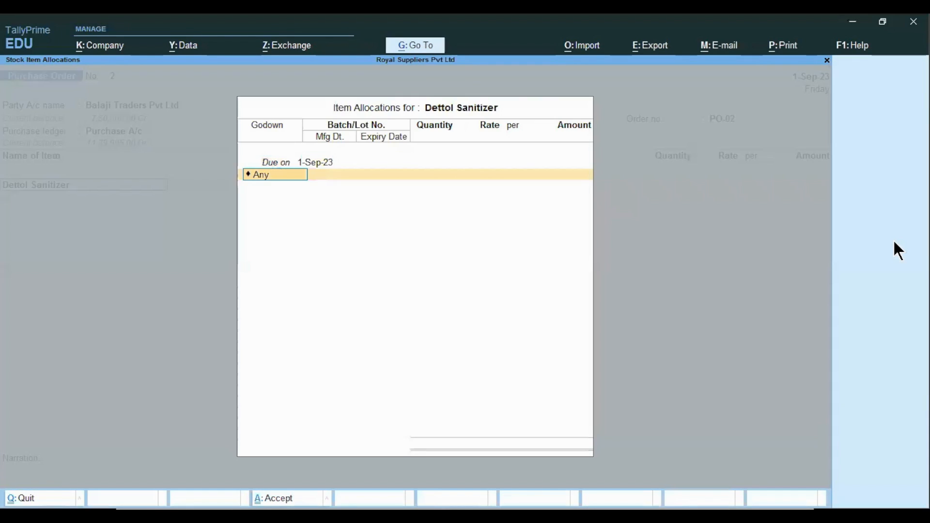
key(Return)
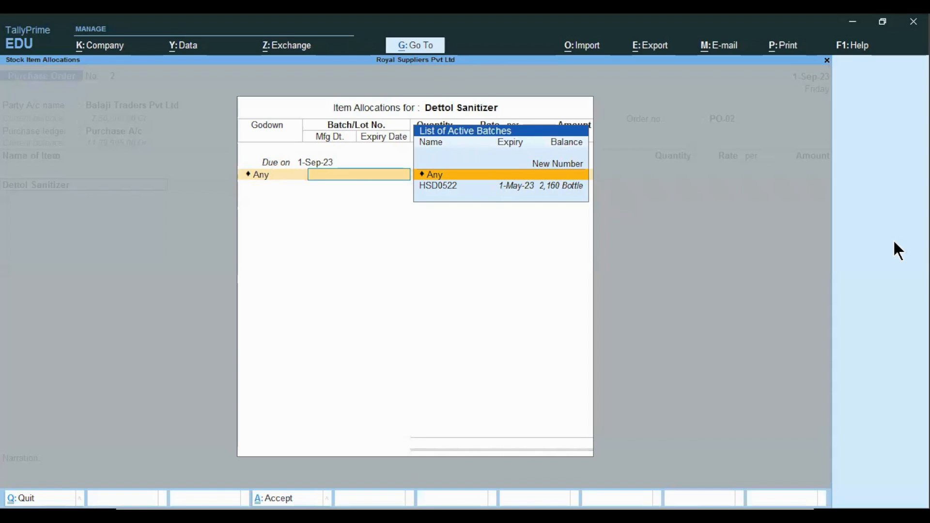
key(Return)
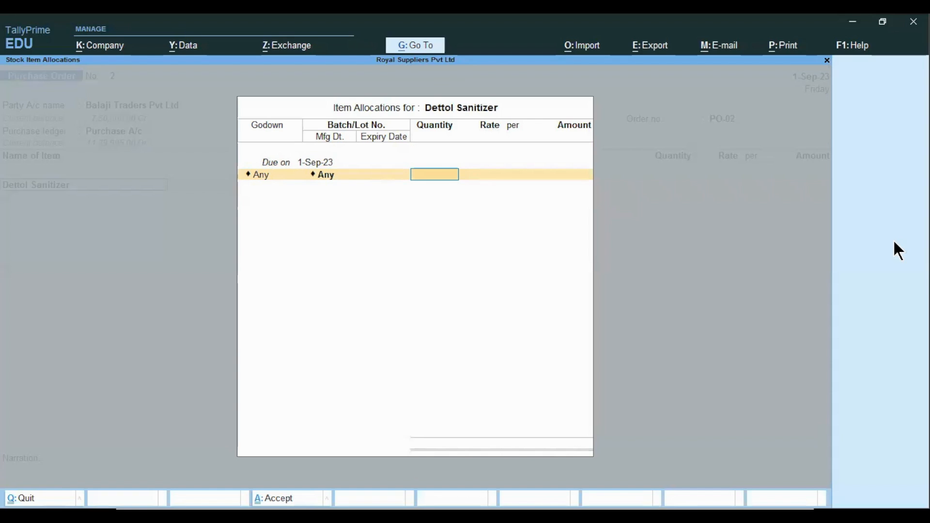
text(400)
key(Return)
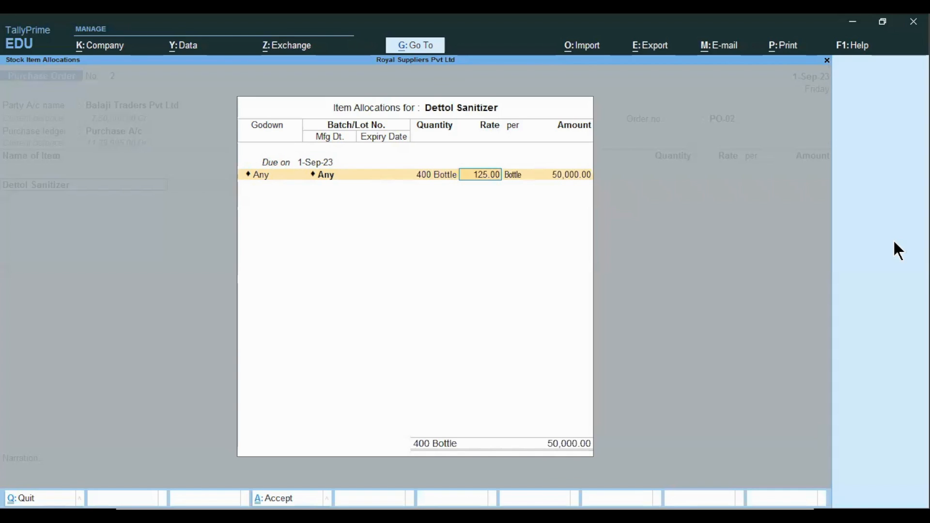
Clear the Dettol Sanitizer rate, leave its amount blank, and finish the item line without a value.
key(Delete)
key(Delete)
key(Delete)
key(Delete)
key(Return)
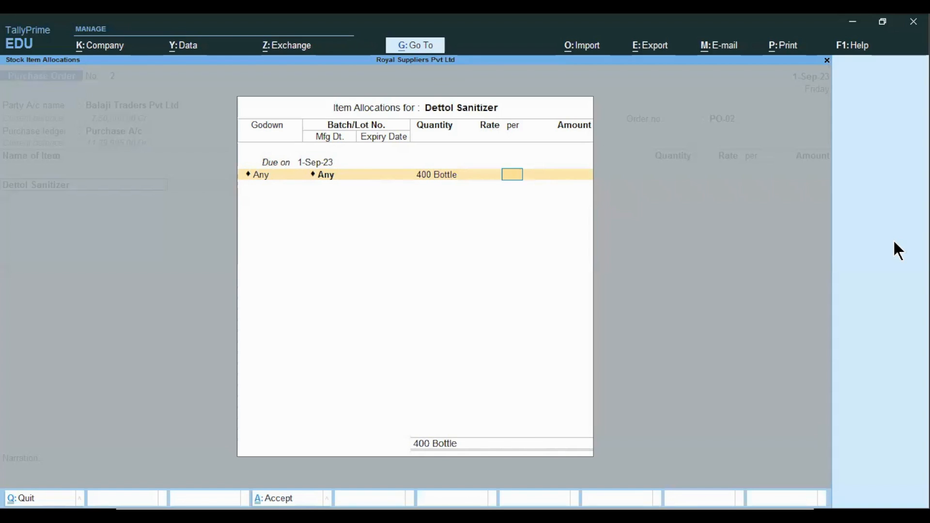
key(Return)
key(Return)
key(Return)
key(Return)
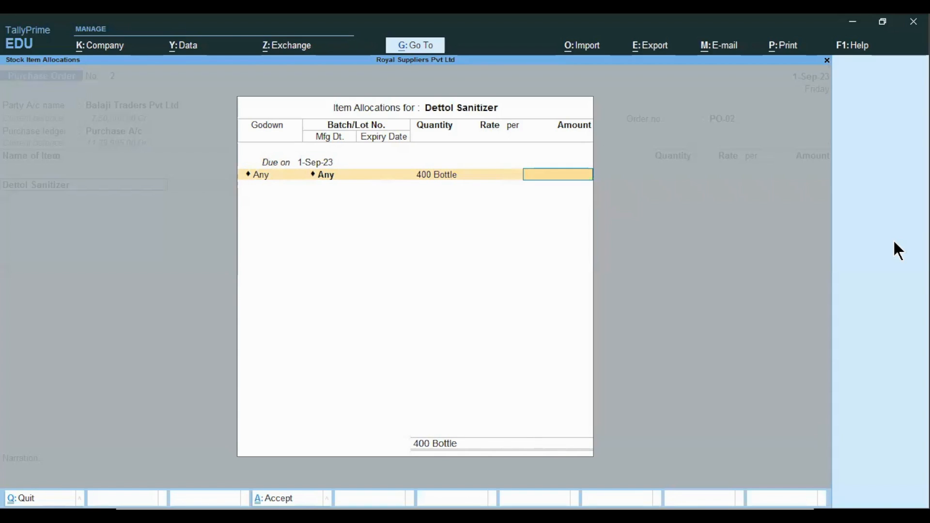
key(Return)
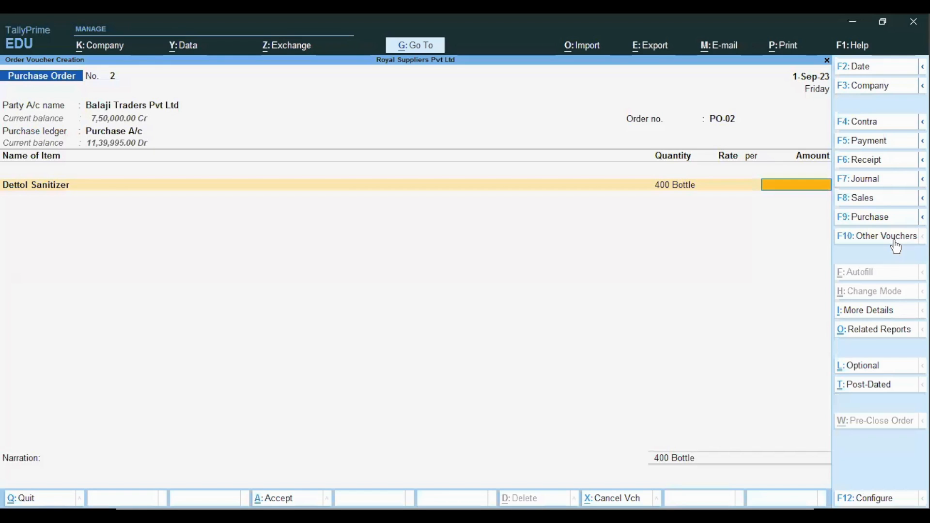
key(Return)
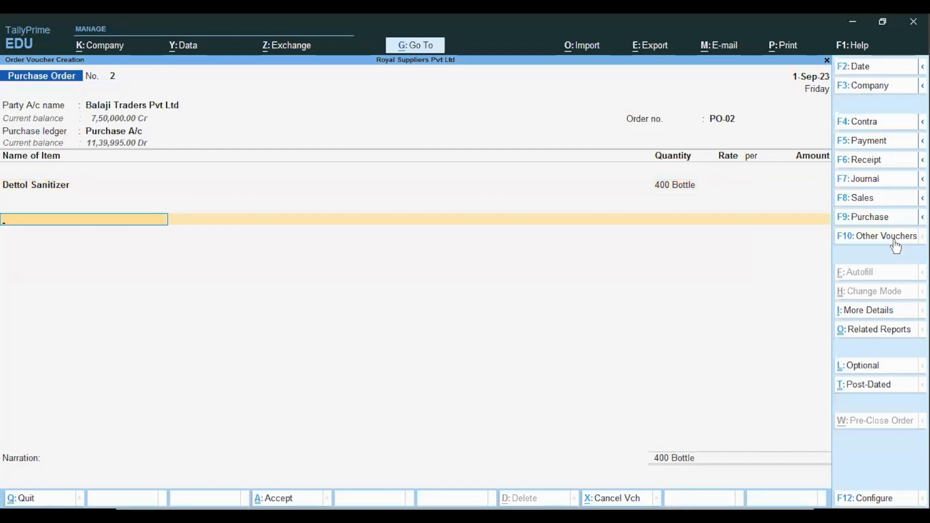
Complete the zero-valued purchase order without adding further items or a narration.
key(Return)
key(Return)
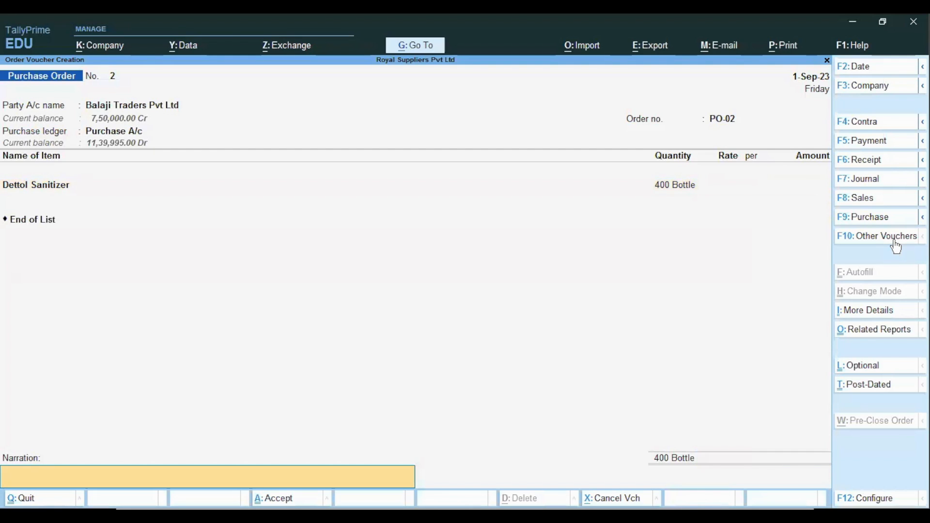
key(Return)
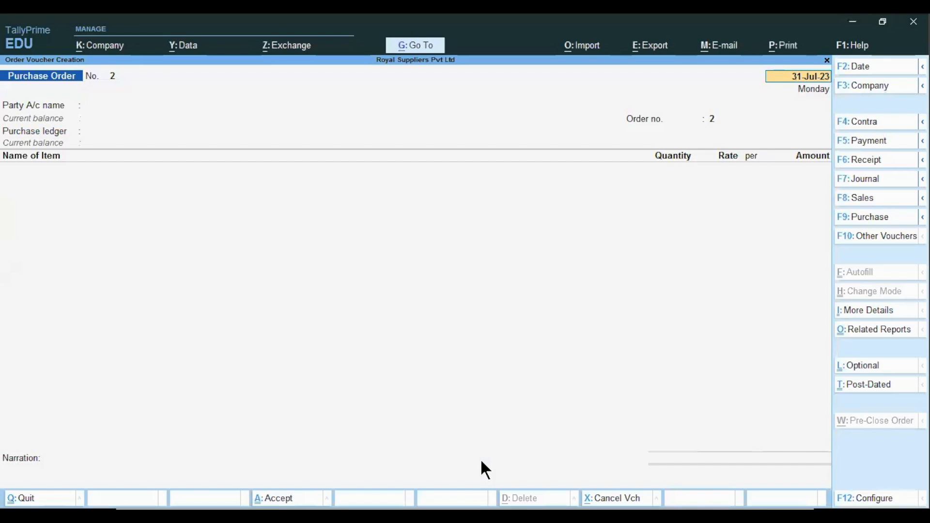
key(alt)
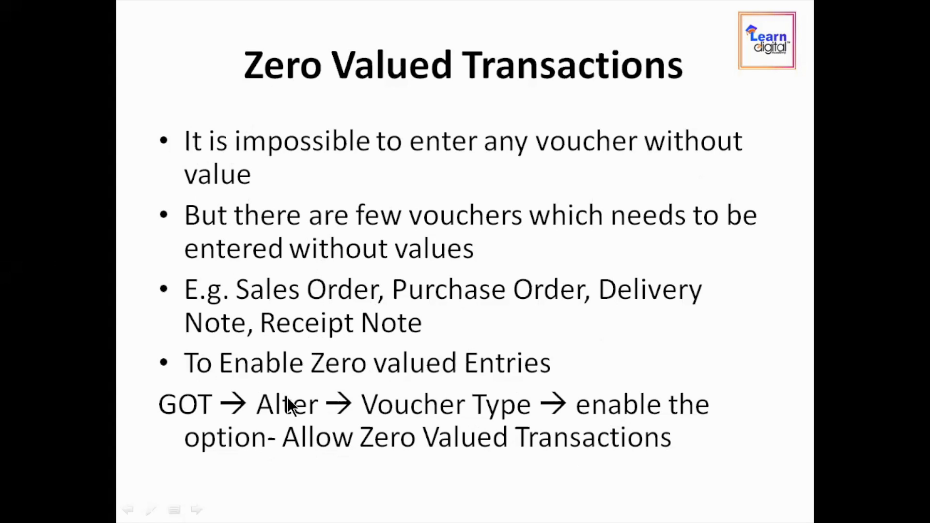
key(Right)
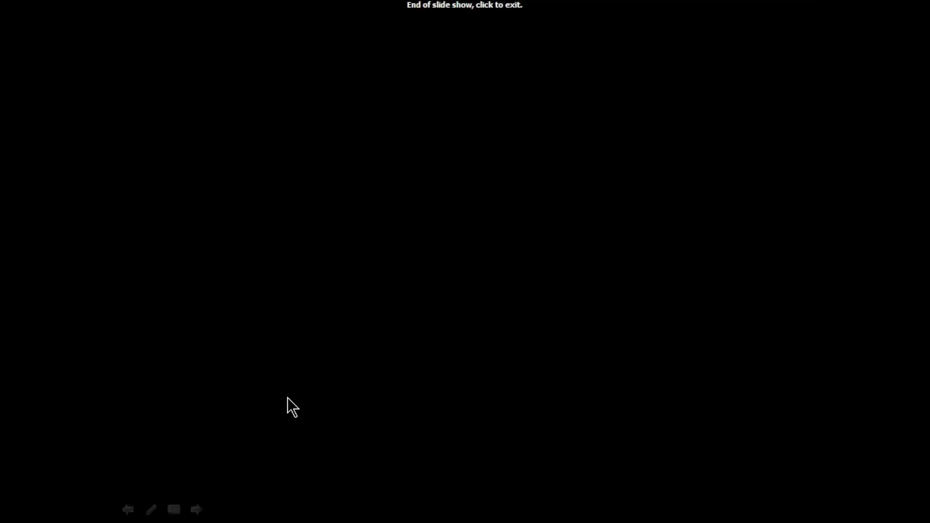
key(Left)
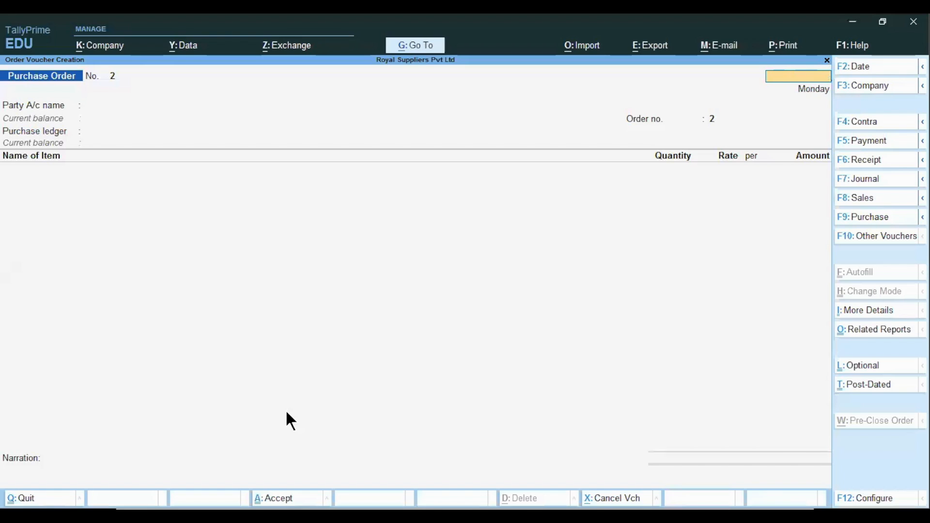
Leave the blank purchase order voucher and open master alteration.
key(Escape)
key(y)
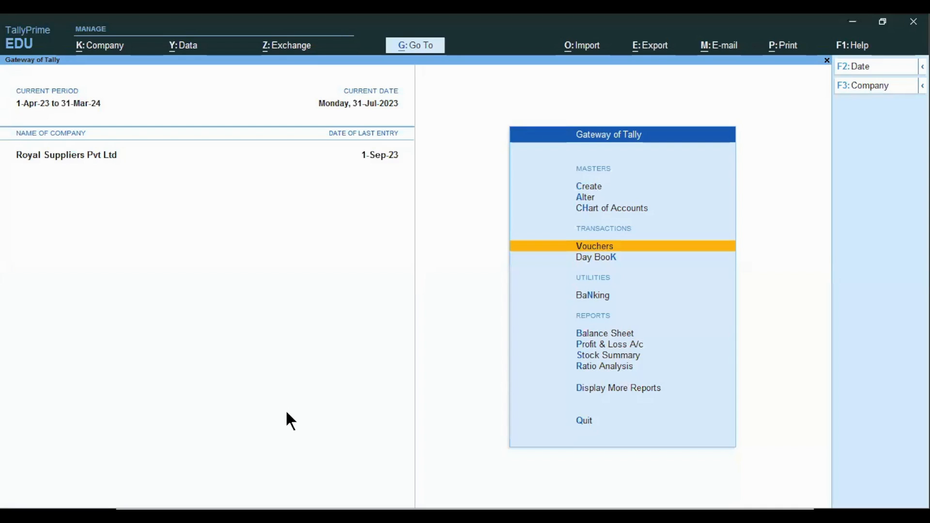
key(Up)
key(Up)
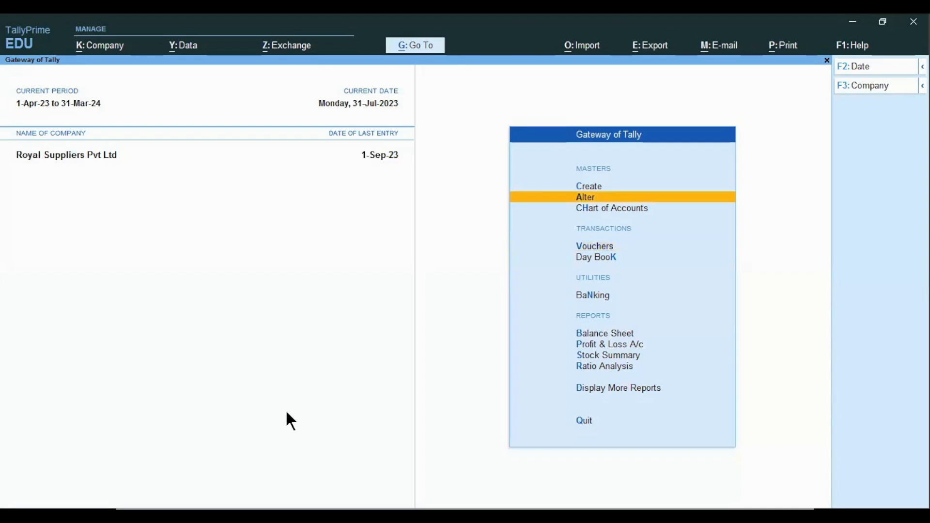
key(Return)
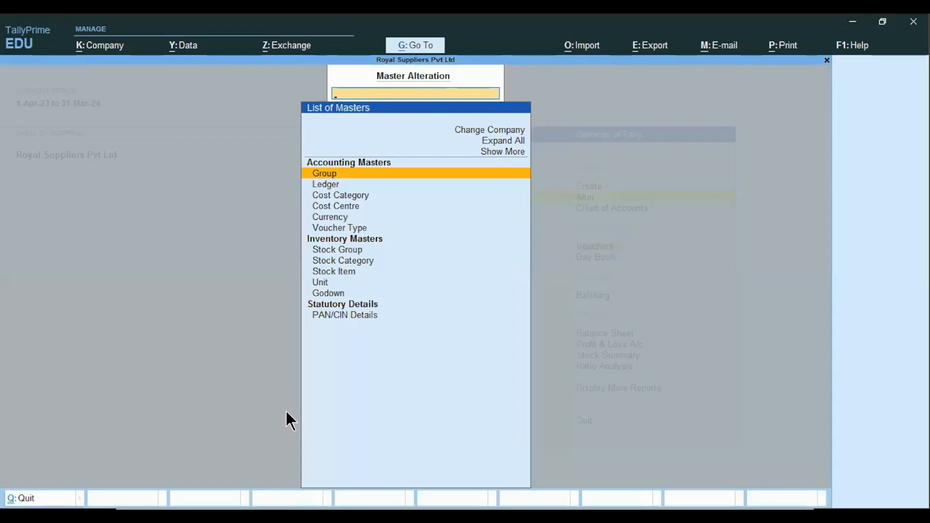
Find the reorder level masters and open the stock group reorder levels for Hand Sanitizers.
text(Reorder)
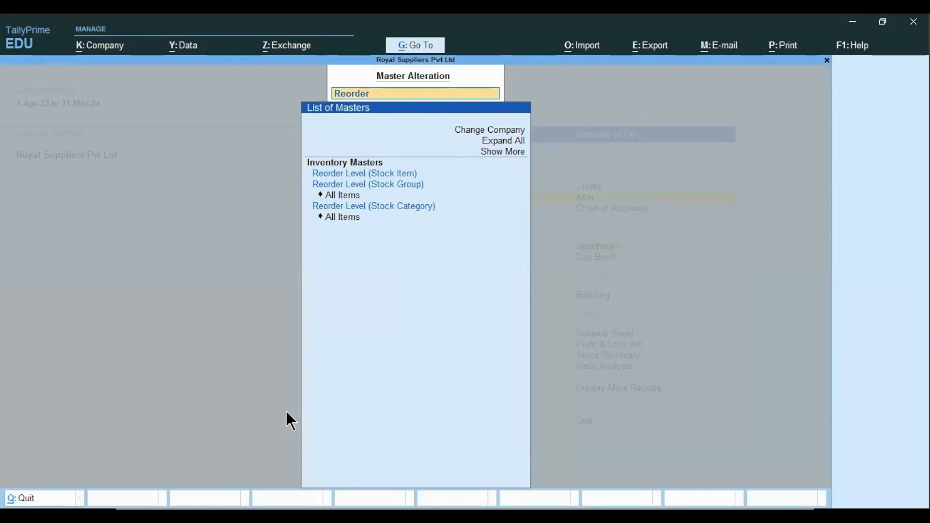
key(Down)
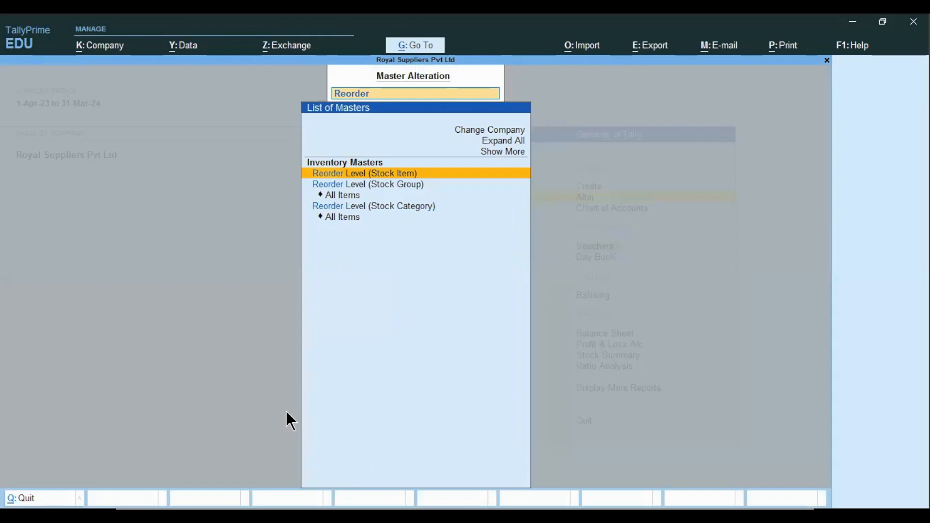
key(Down)
key(Down)
key(Down)
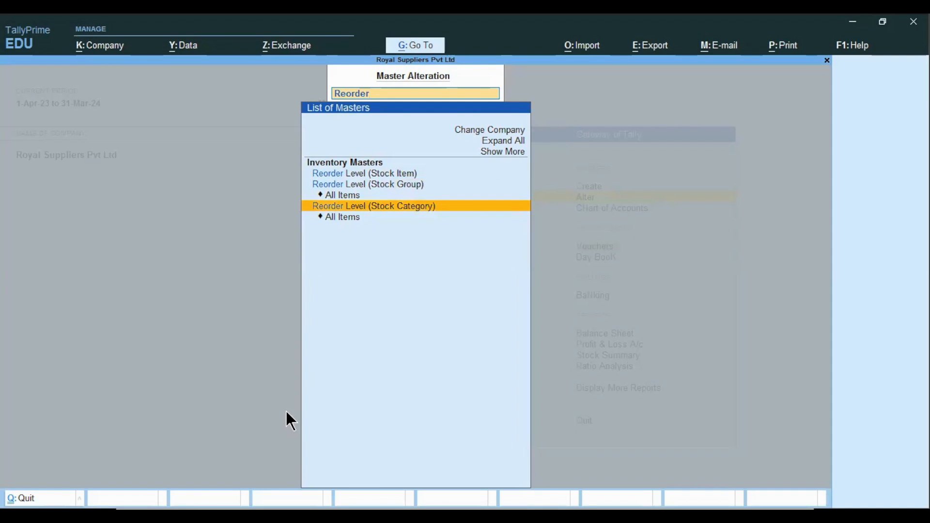
key(Up)
key(Up)
key(Return)
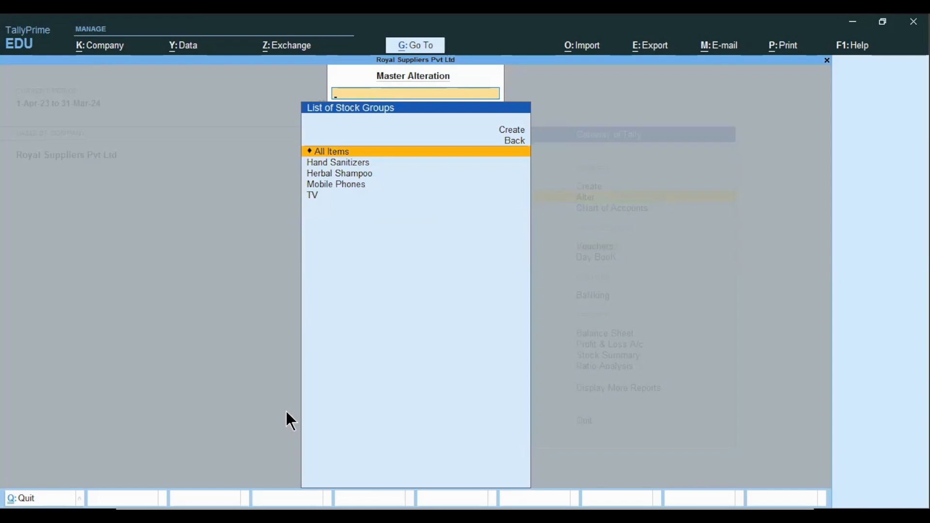
key(Down)
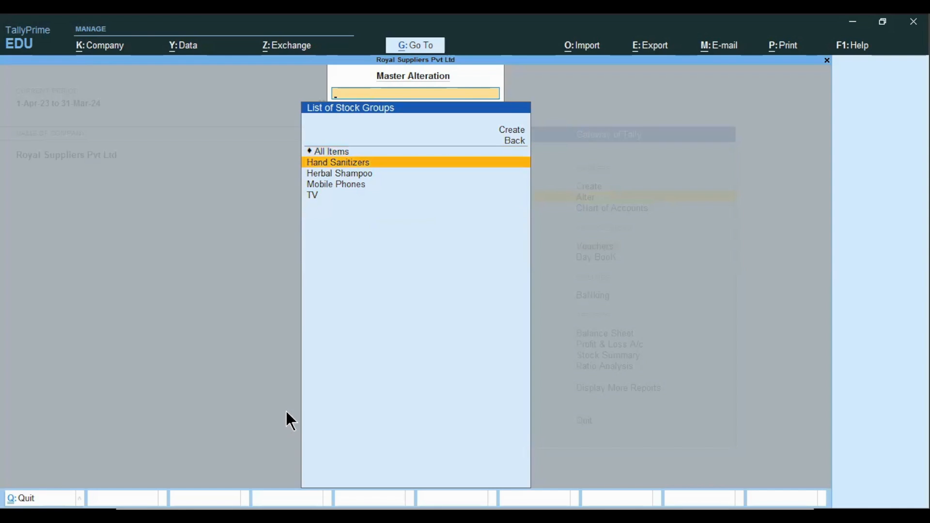
key(Return)
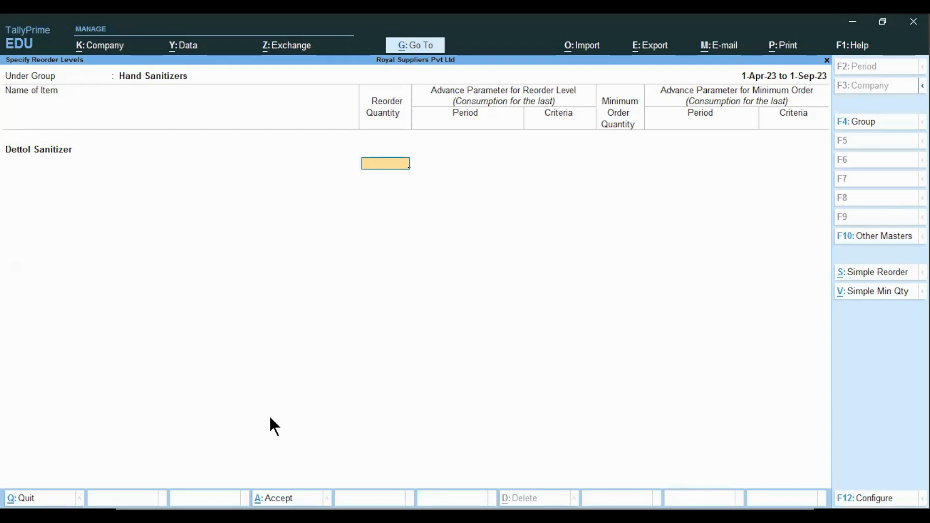
Set the reorder quantity of Dettol Sanitizer to 1,000 bottles.
text(1)
text(000)
key(Return)
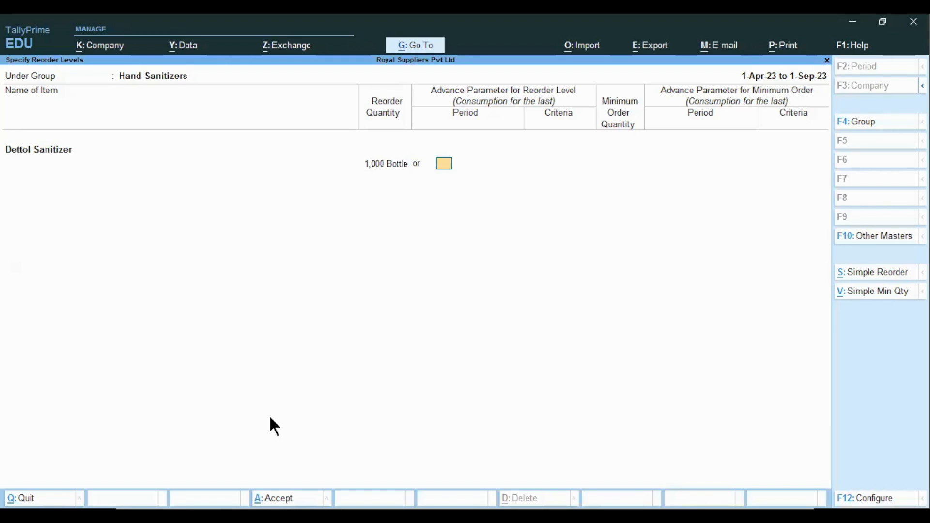
Set the reorder level's consumption period for Dettol Sanitizer to 1 with Months as the unit, after reviewing the available period units.
text(1)
key(Return)
key(Down)
key(Down)
key(Up)
key(Up)
key(Up)
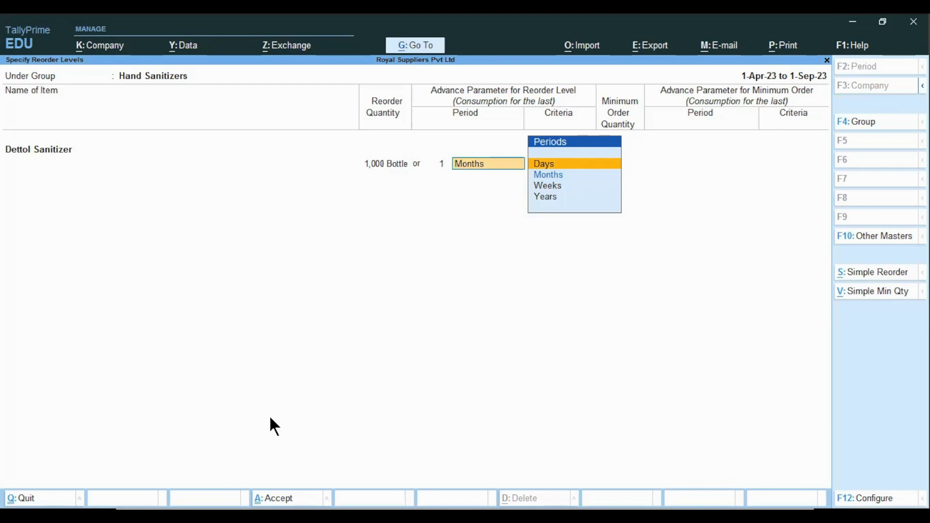
key(Down)
key(Down)
key(Down)
key(Up)
key(Up)
key(Up)
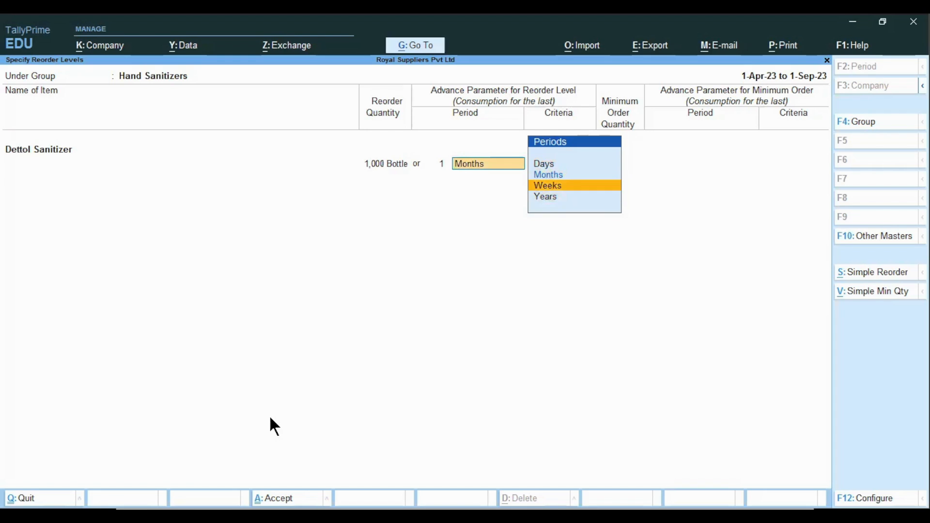
key(Down)
key(Down)
key(Down)
key(Up)
key(Up)
key(Up)
key(Down)
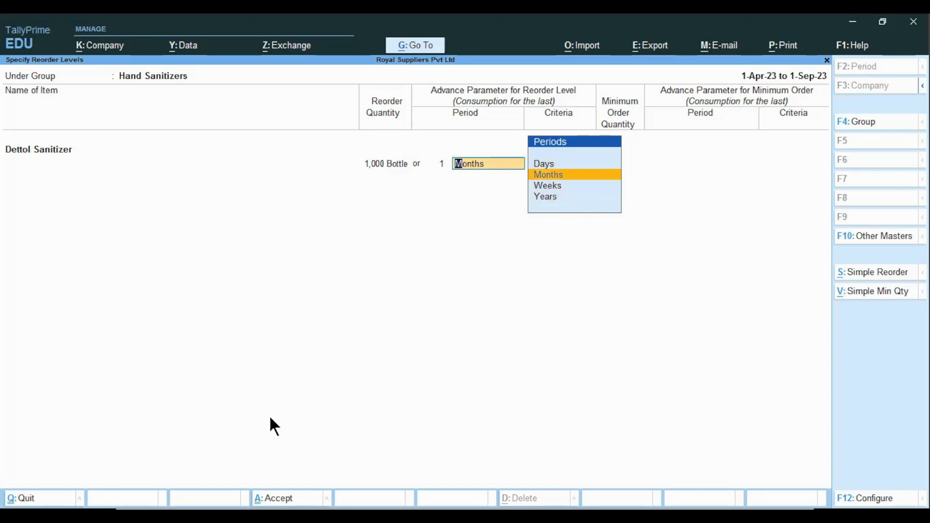
key(Return)
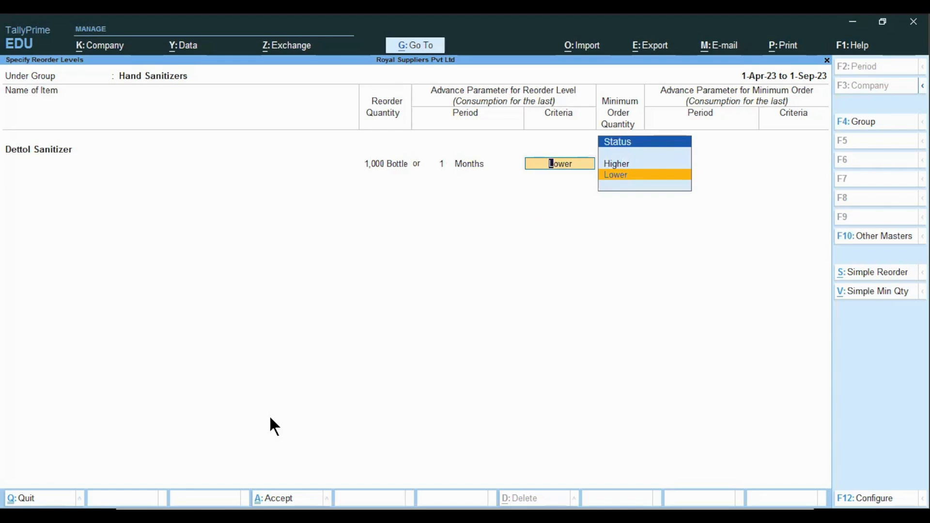
Compare the Higher and Lower reorder level criteria and keep Lower for Dettol Sanitizer.
key(Up)
key(Down)
key(Up)
key(Down)
key(Return)
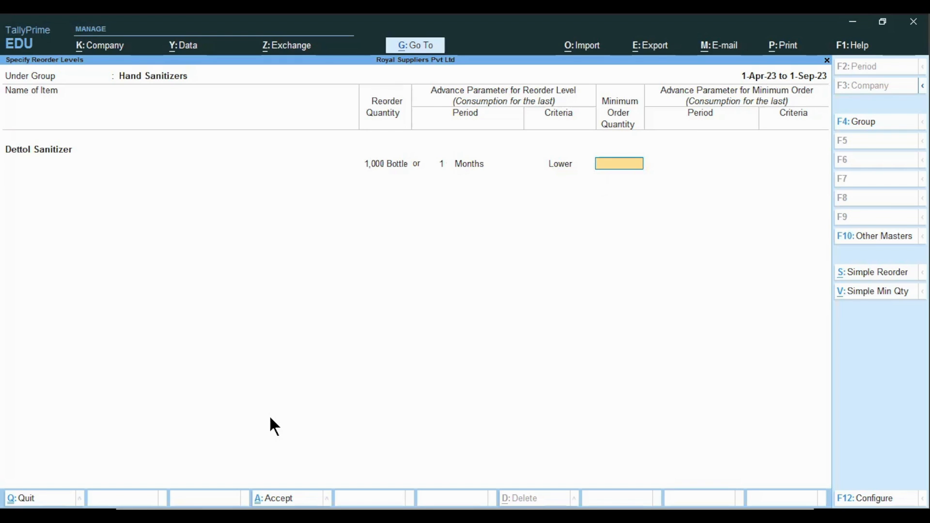
Set Dettol Sanitizer's minimum order quantity to 1,000 bottles, with a consumption period of 1 and Months as the unit.
text(1000)
key(Return)
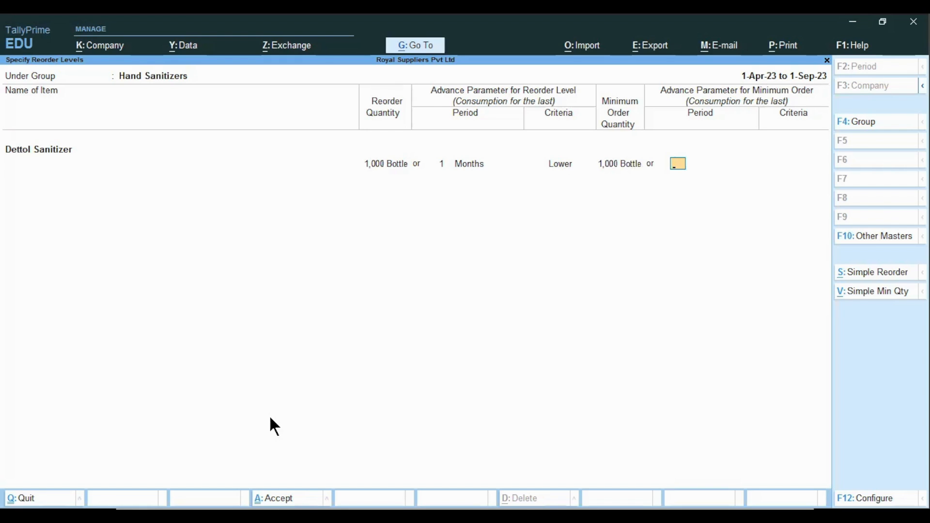
text(1)
key(Return)
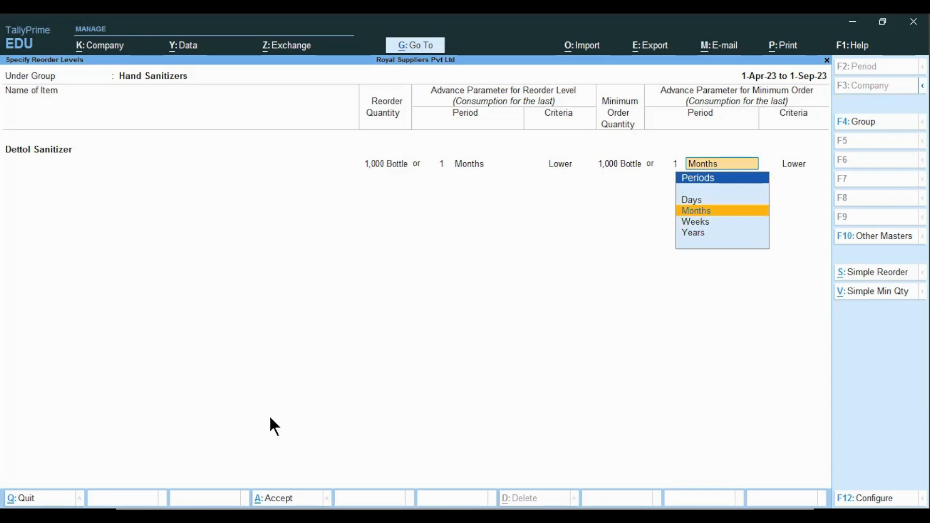
key(Return)
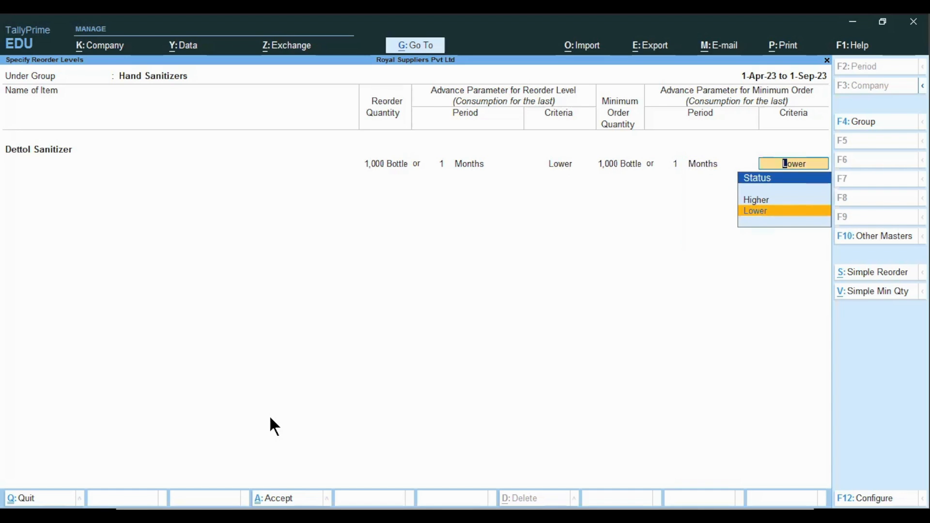
Keep Lower as the minimum order criteria for Dettol Sanitizer, save the reorder levels and return to the list of masters.
key(Return)
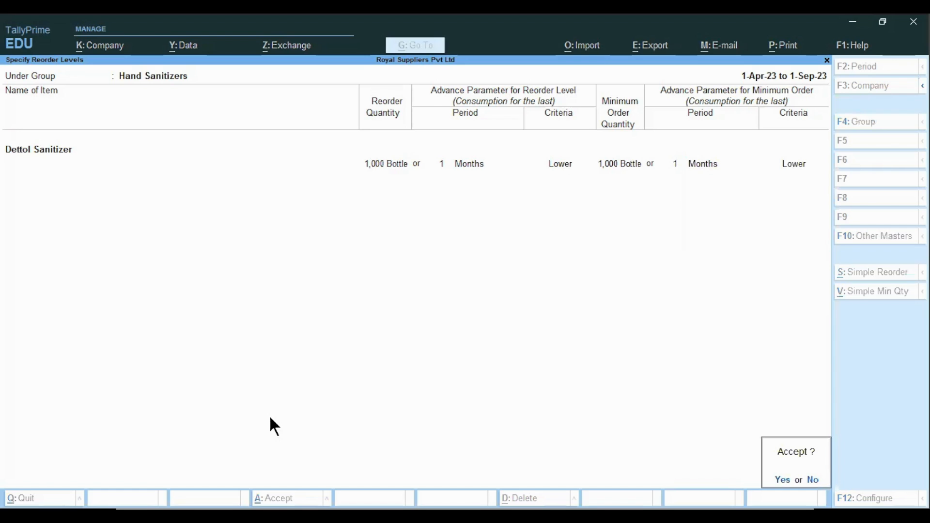
key(Return)
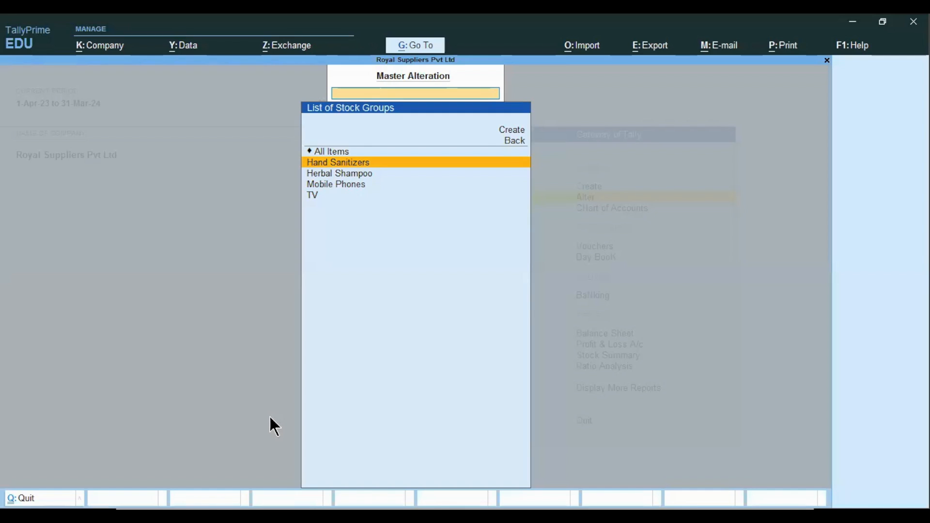
key(Escape)
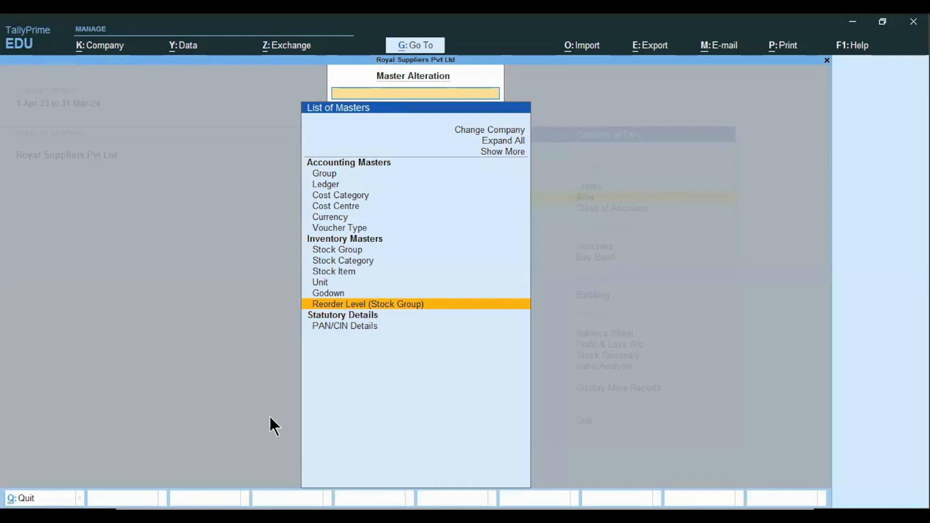